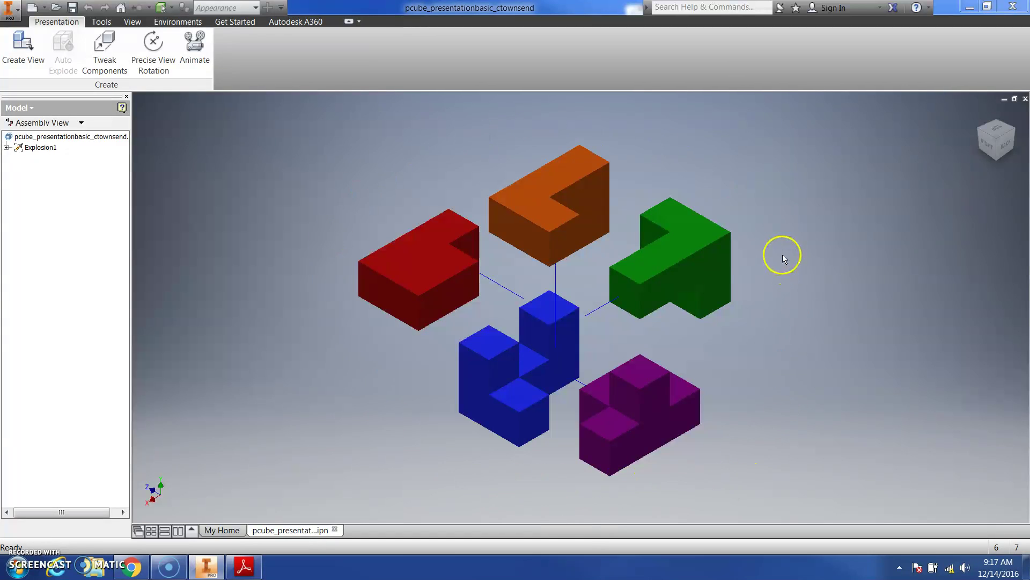
{"action": "left_click", "coordinate": [987, 137]}
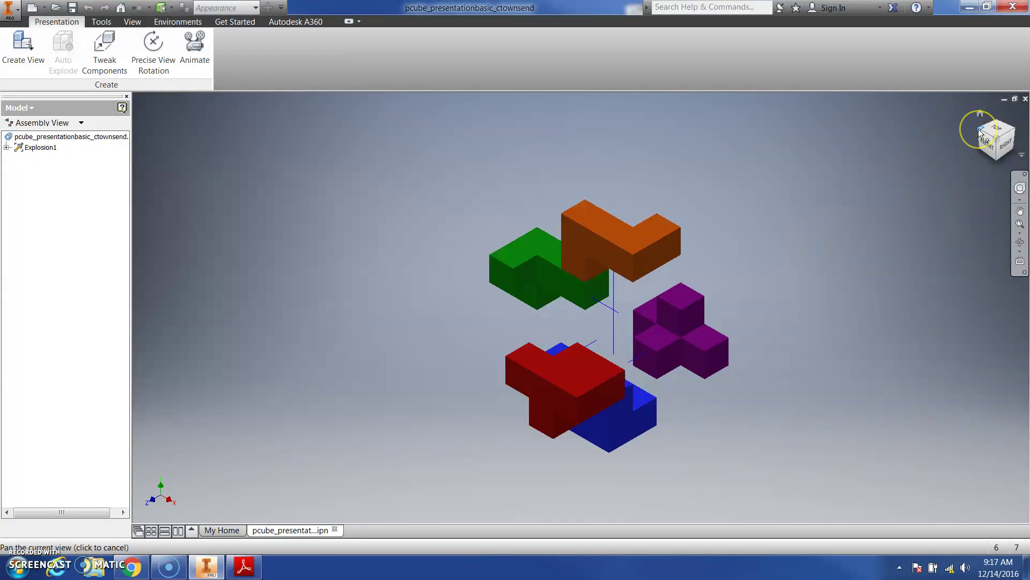
{"action": "left_click", "coordinate": [981, 134]}
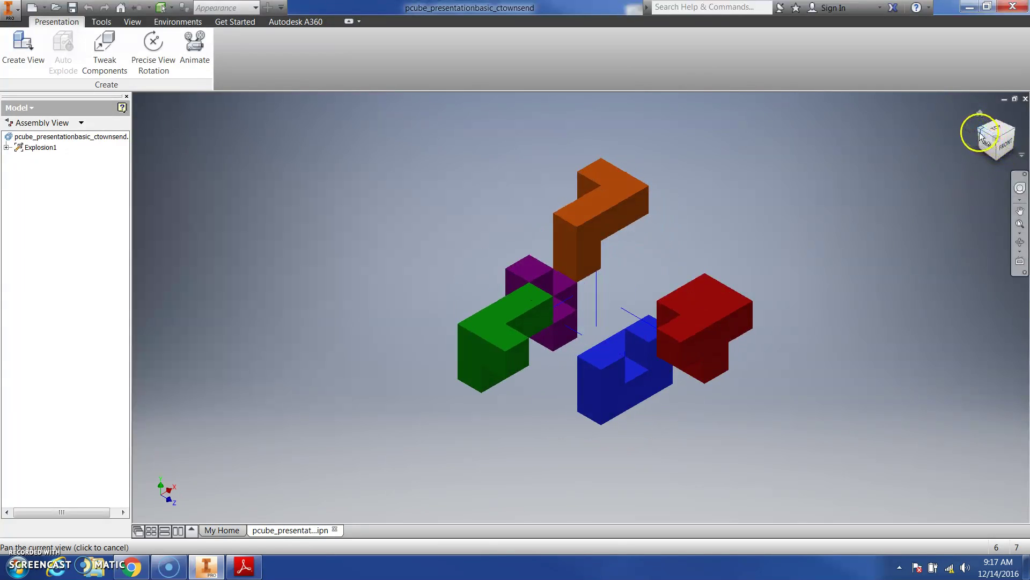
{"action": "left_click", "coordinate": [982, 135]}
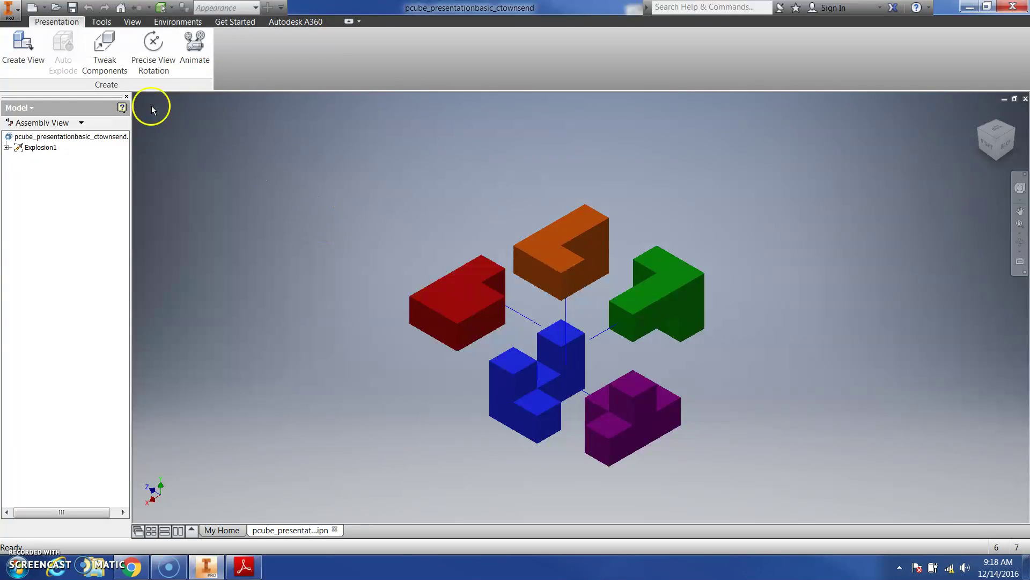
- Open the pcube_drawings drawing from the Inventor Files folder, skipping the unresolved title-block logo link
{"action": "left_click", "coordinate": [10, 9]}
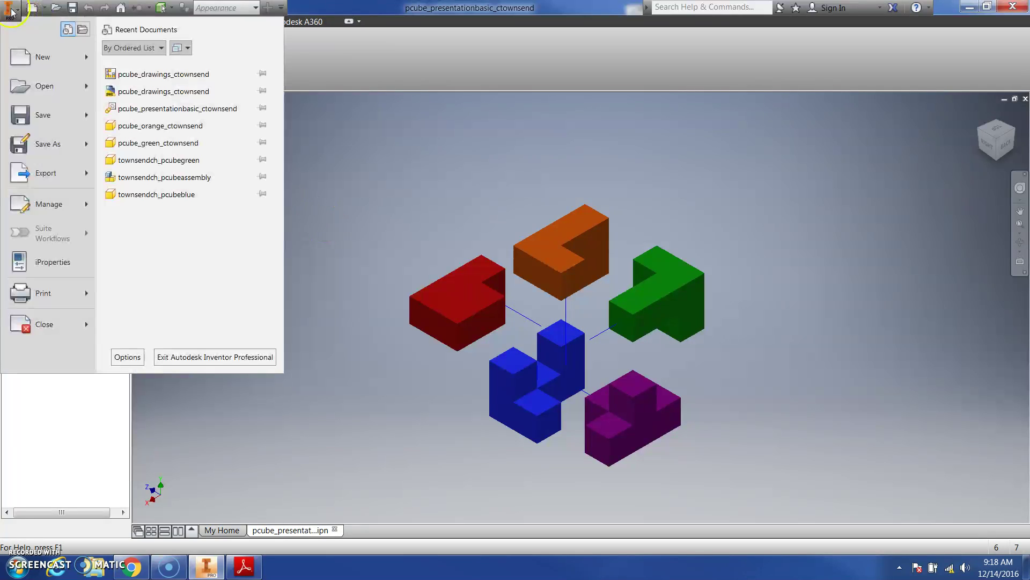
{"action": "left_click", "coordinate": [44, 86]}
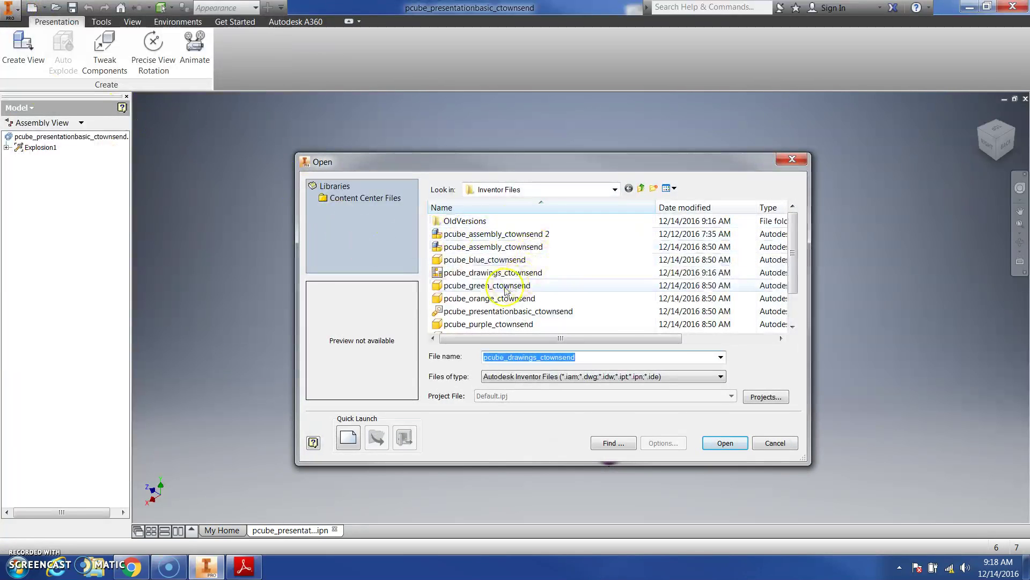
{"action": "left_click", "coordinate": [523, 274]}
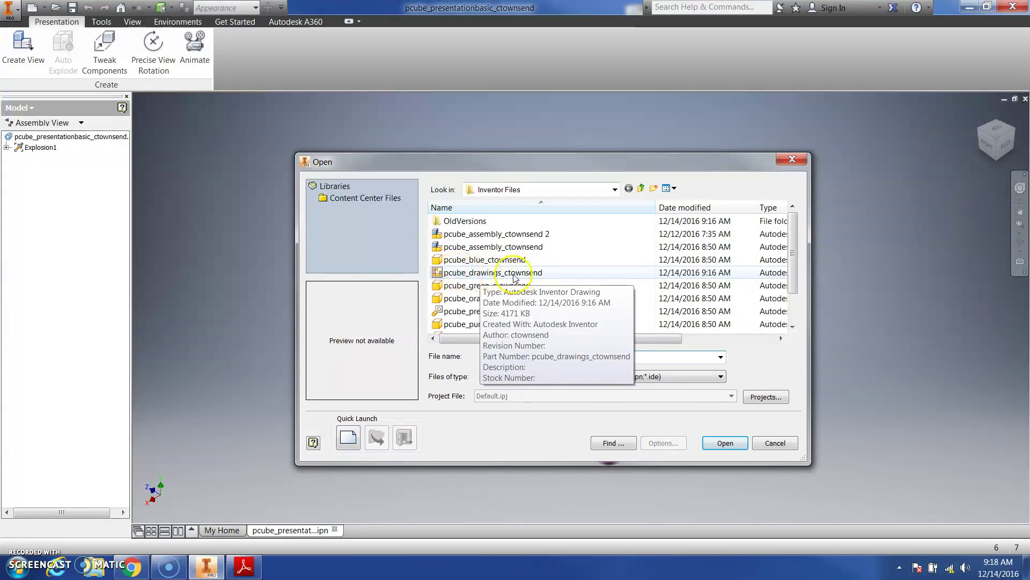
{"action": "left_click", "coordinate": [615, 189]}
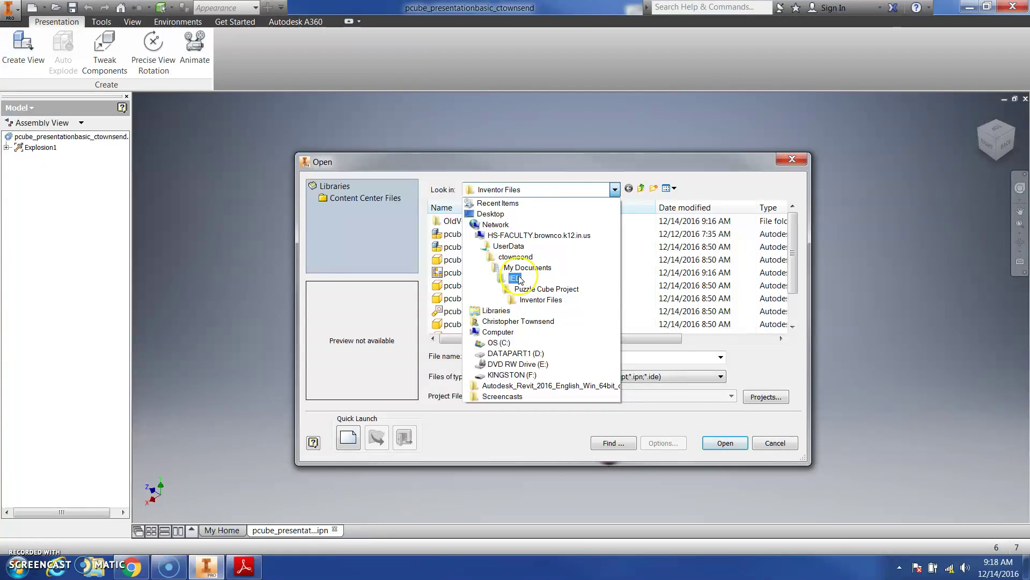
{"action": "left_click", "coordinate": [539, 299]}
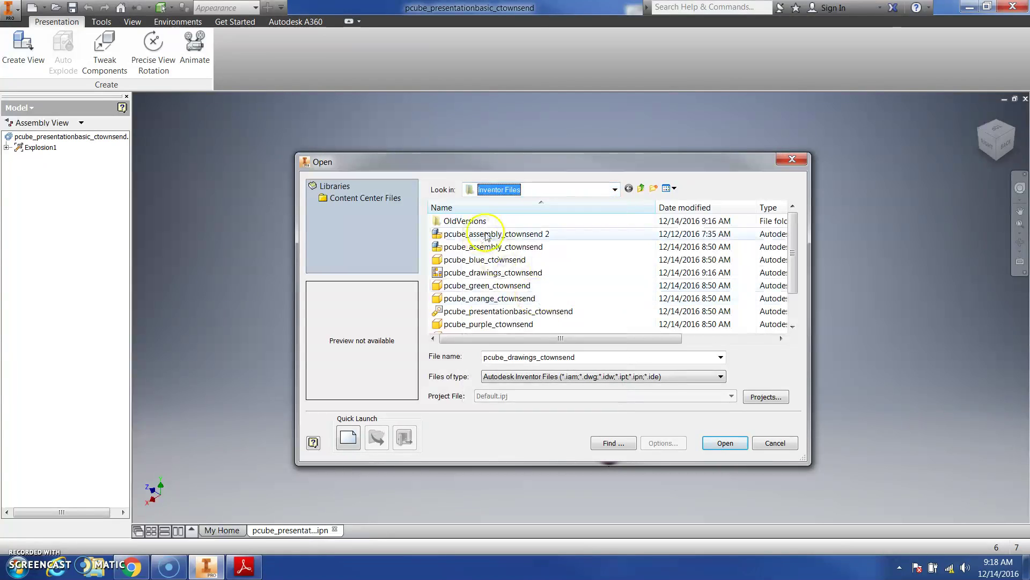
{"action": "left_click", "coordinate": [523, 273]}
{"action": "left_click", "coordinate": [724, 443]}
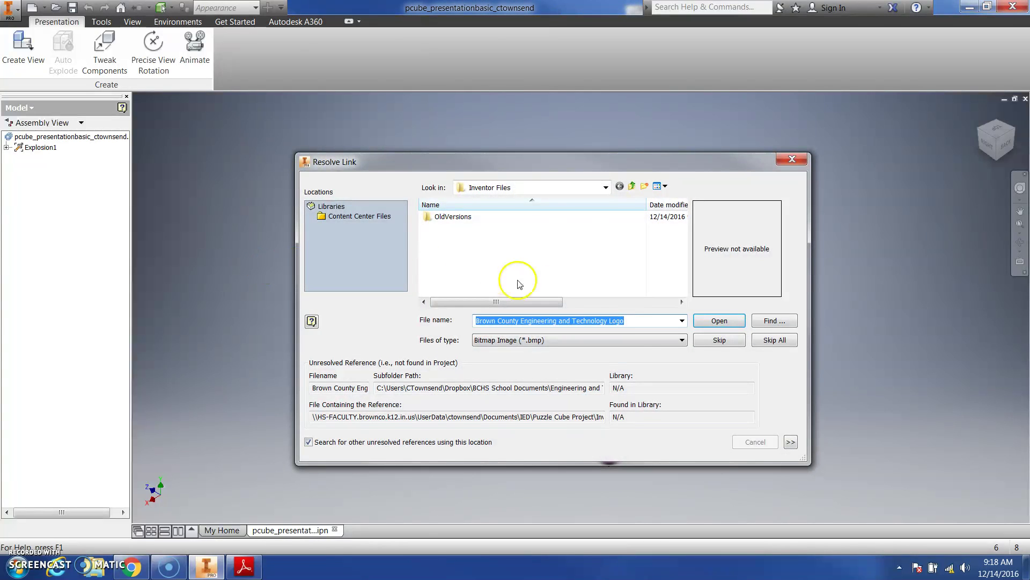
{"action": "left_click", "coordinate": [720, 339]}
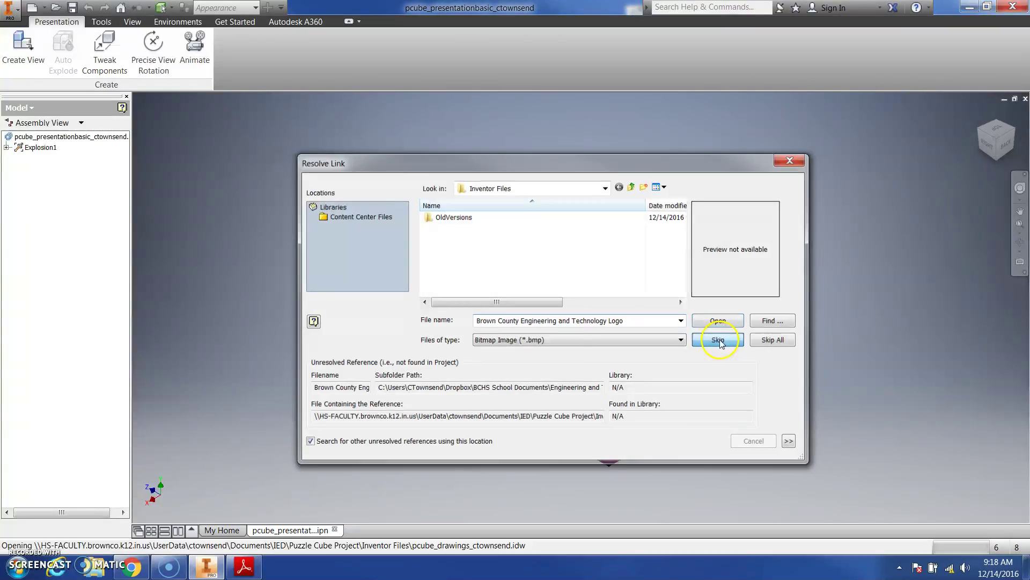
- Review the Green, Orange and Blue Part sheets of the drawing
{"action": "left_click", "coordinate": [7, 186]}
{"action": "double_click", "coordinate": [37, 175]}
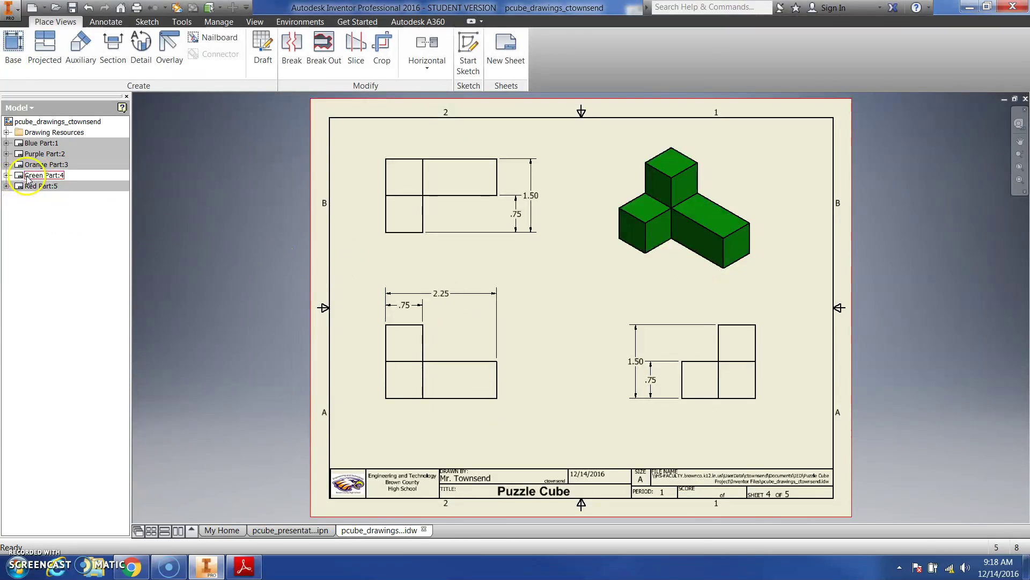
{"action": "double_click", "coordinate": [33, 164]}
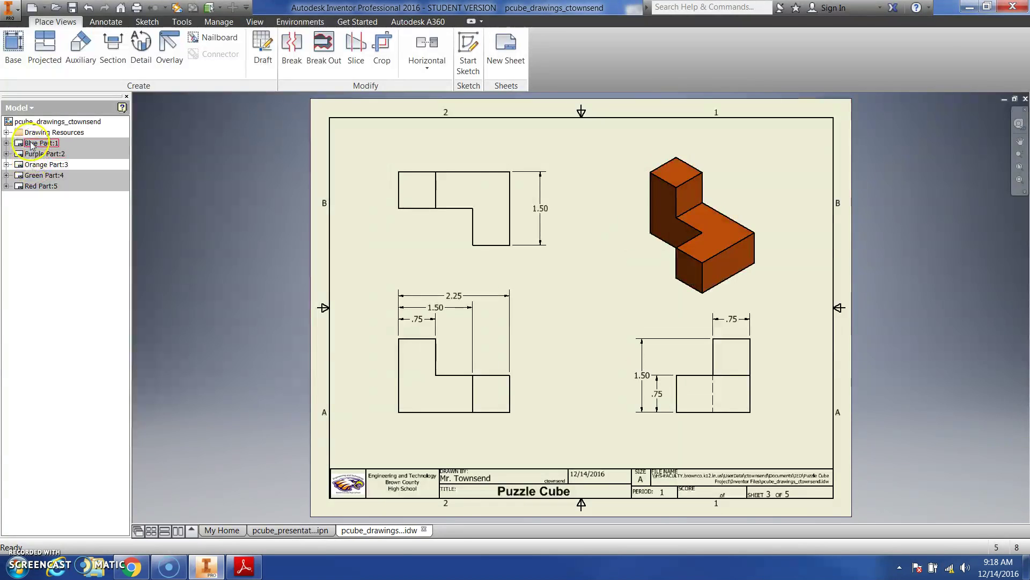
{"action": "double_click", "coordinate": [34, 143]}
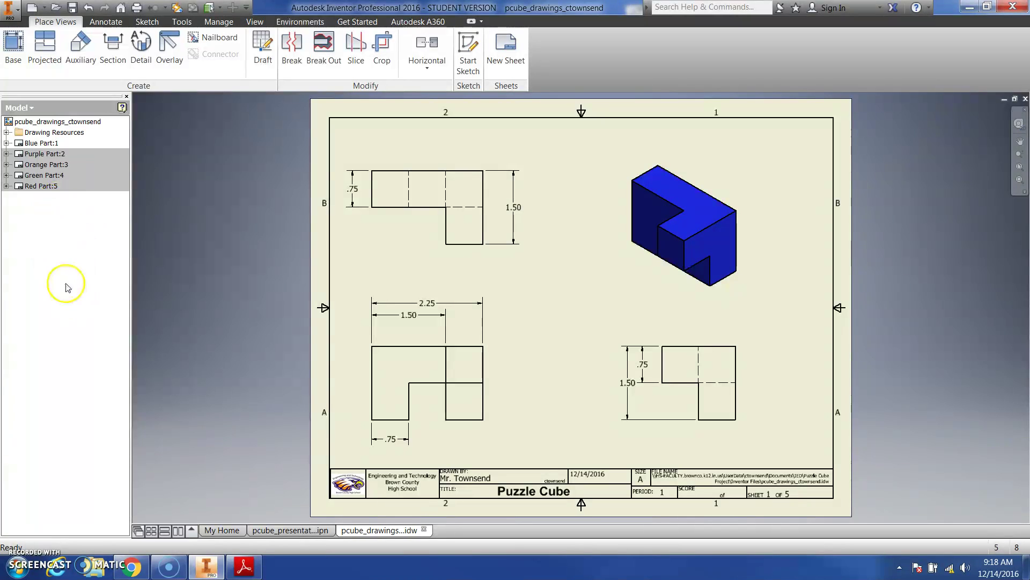
- Add a new sheet, filling in the drafter's name, class period 1 and project title Puzzle Cube
{"action": "right_click", "coordinate": [49, 228]}
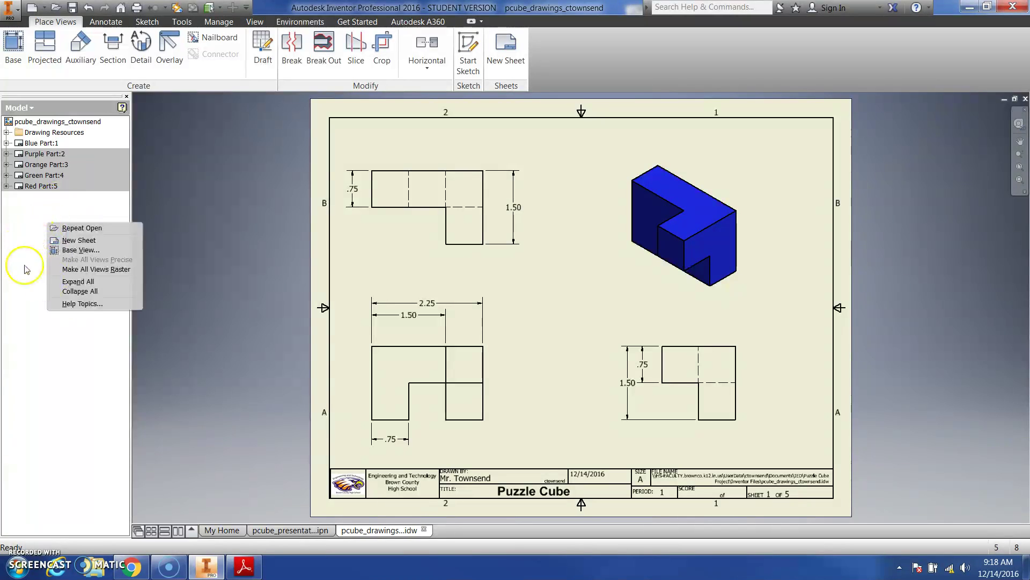
{"action": "left_click", "coordinate": [82, 242]}
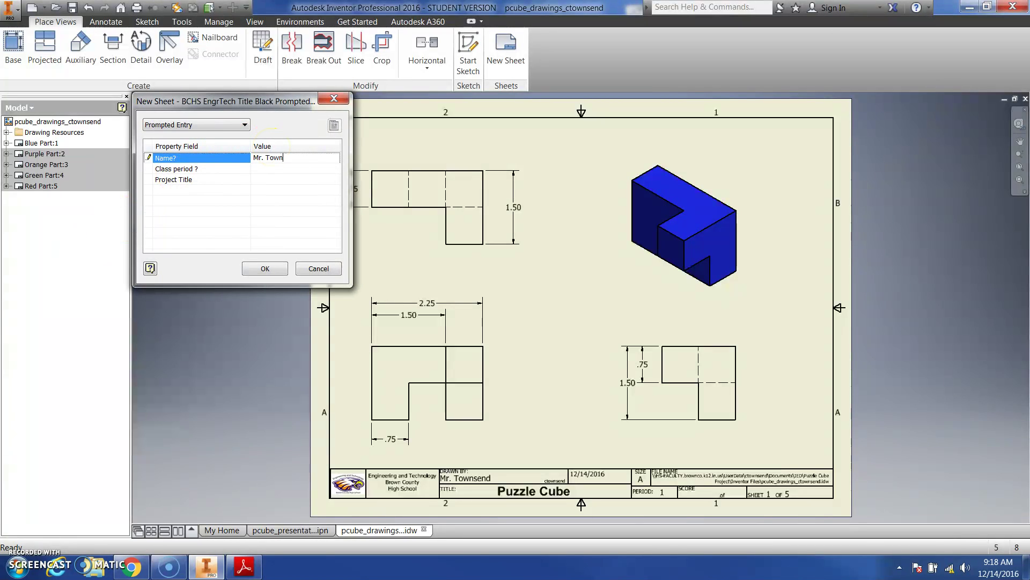
{"action": "left_click", "coordinate": [272, 168]}
{"action": "left_click", "coordinate": [272, 180]}
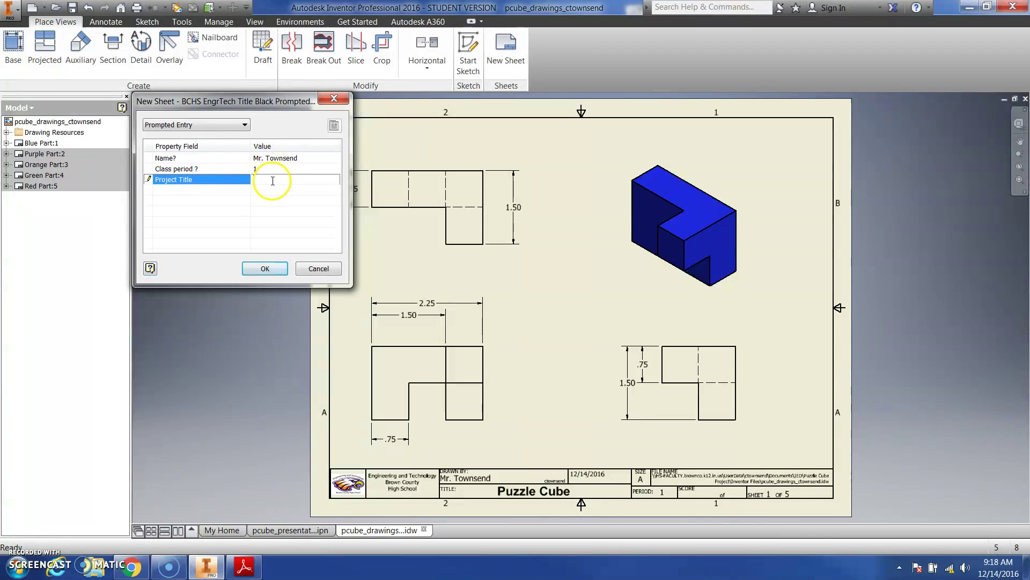
{"action": "type", "text": "Puzzle Cube"}
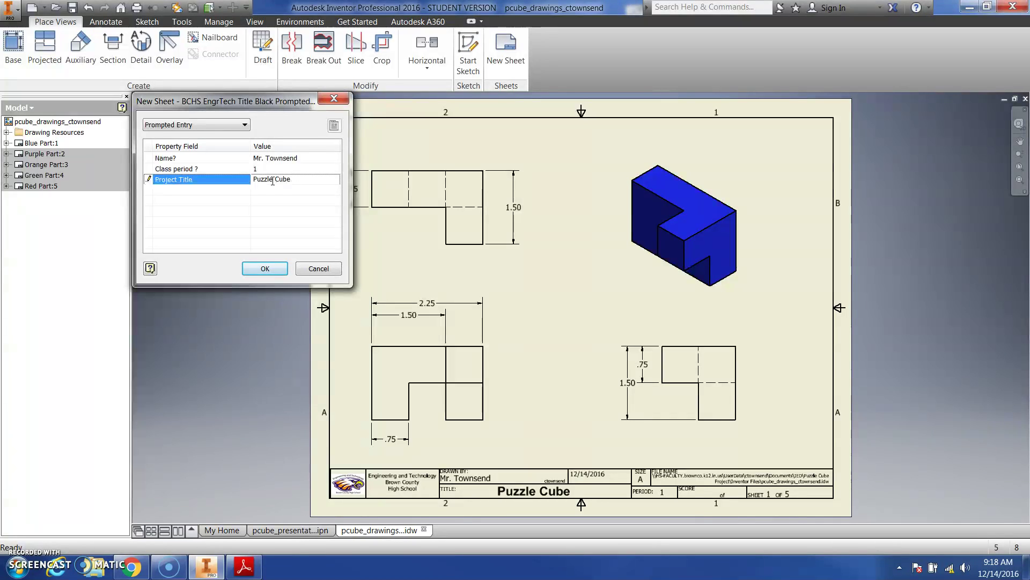
{"action": "left_click", "coordinate": [268, 268]}
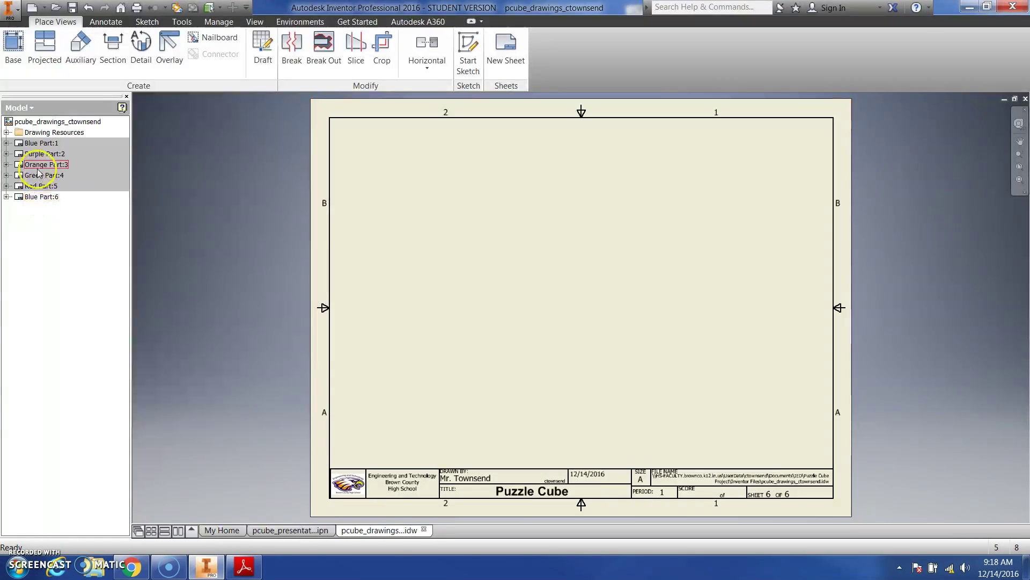
- Rename the new sheet Cover Page and move it ahead of the Blue Part sheet
{"action": "right_click", "coordinate": [38, 197]}
{"action": "left_click", "coordinate": [71, 278]}
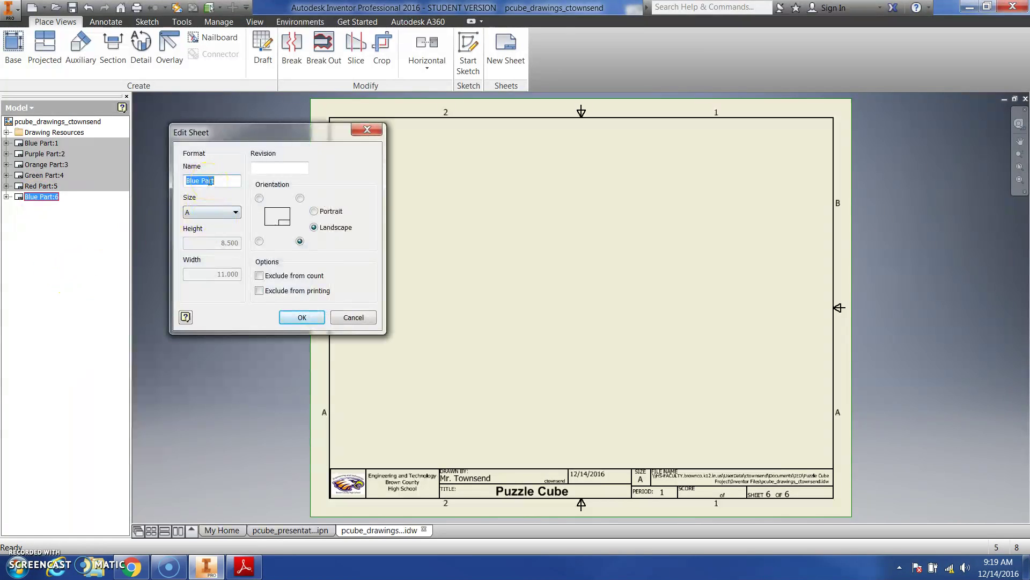
{"action": "type", "text": "Cover Page"}
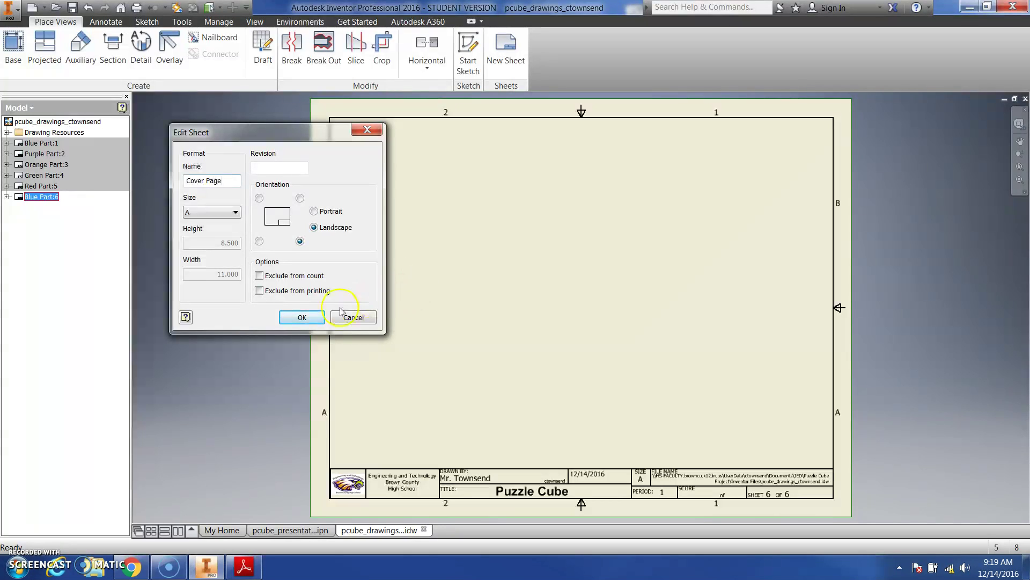
{"action": "left_click", "coordinate": [302, 318]}
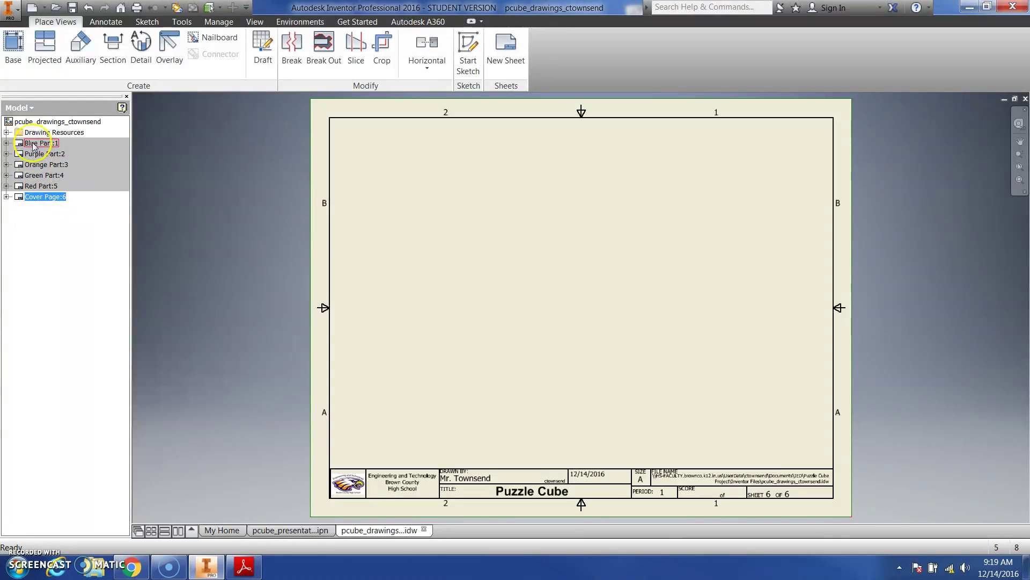
{"action": "left_click", "coordinate": [7, 196]}
{"action": "left_click_drag", "start_coordinate": [24, 197], "coordinate": [23, 143]}
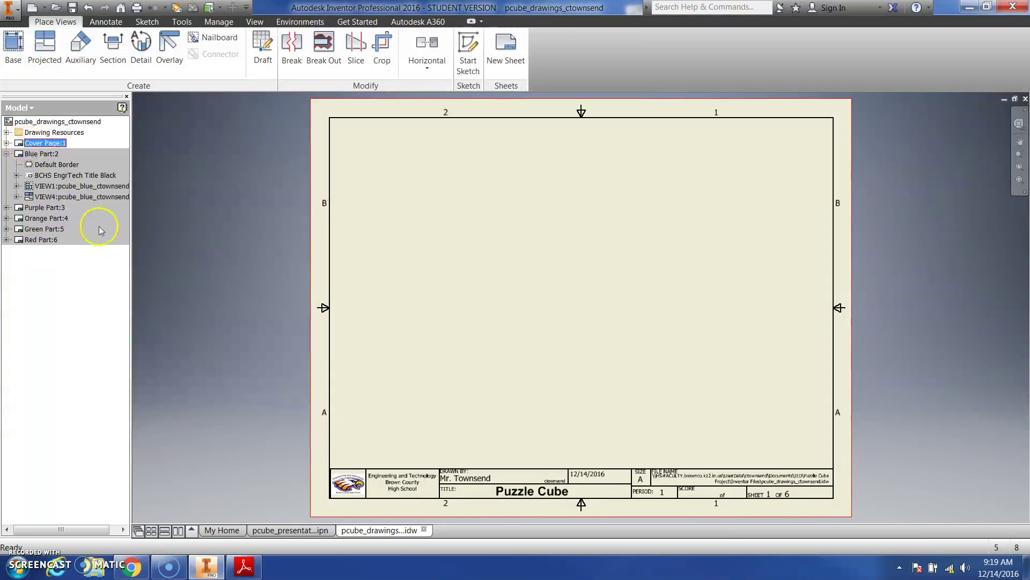
{"action": "left_click", "coordinate": [7, 153]}
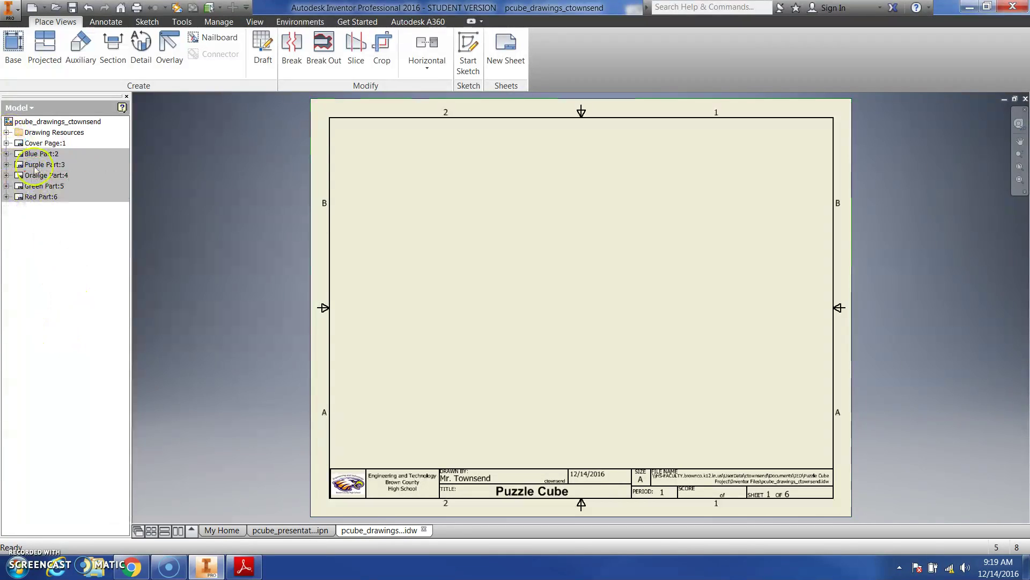
- Add another sheet after the Red Part sheet, with the drafter's name, class period 1 and project title Puzzle Cube
{"action": "right_click", "coordinate": [56, 239]}
{"action": "left_click", "coordinate": [76, 256]}
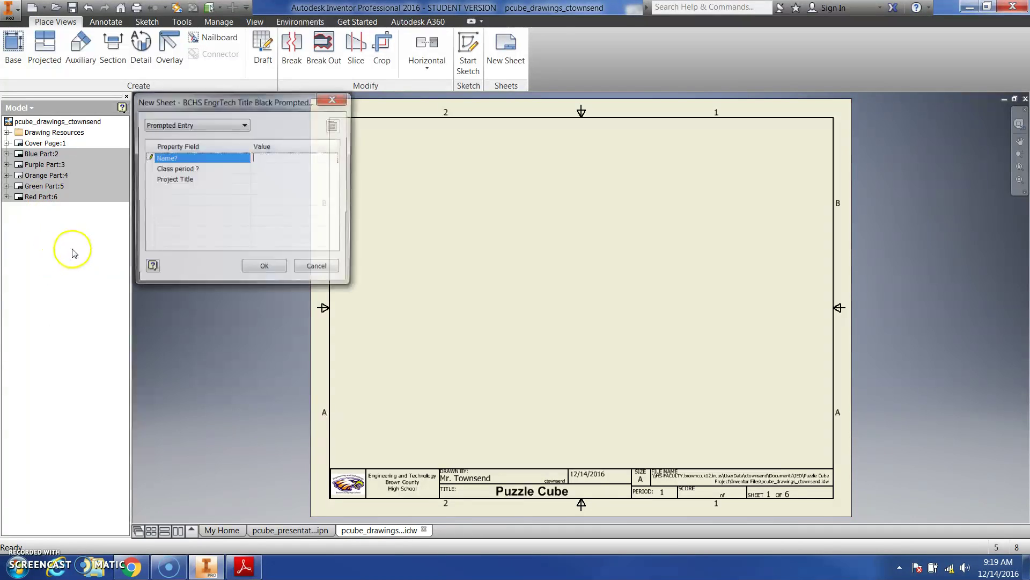
{"action": "type", "text": "Mr. Townsend"}
{"action": "key", "text": "Tab"}
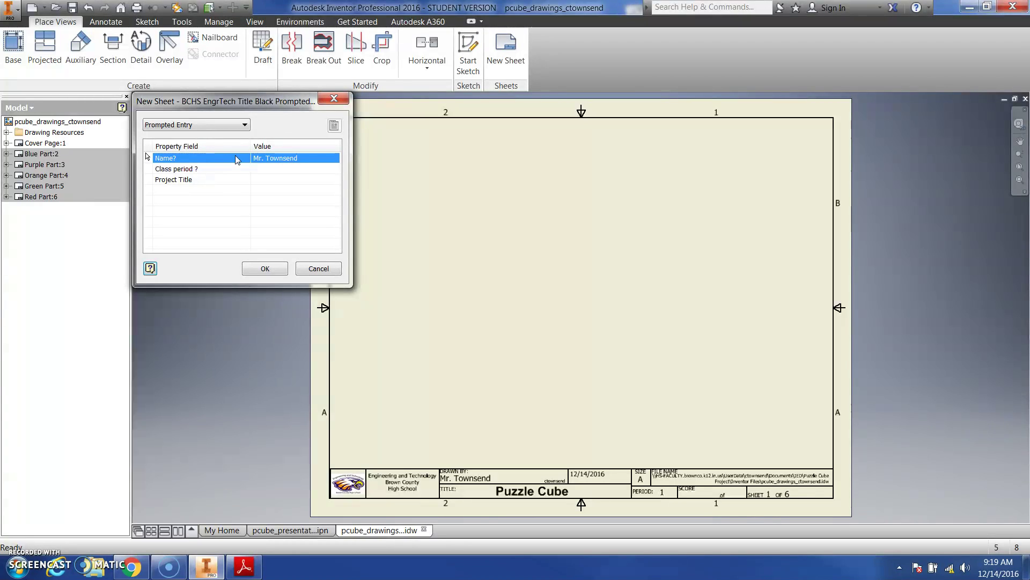
{"action": "left_click", "coordinate": [276, 168]}
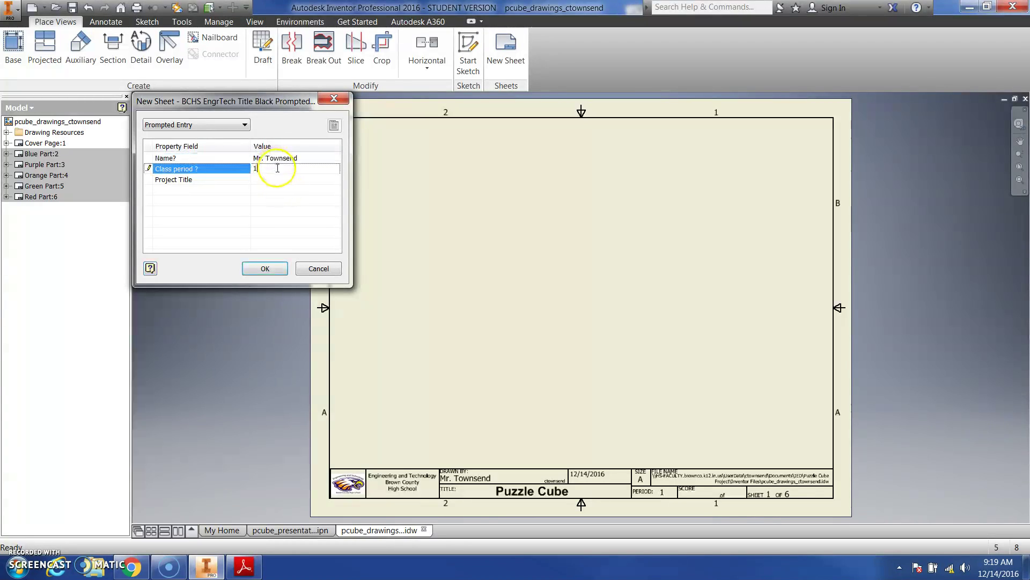
{"action": "type", "text": "1"}
{"action": "left_click", "coordinate": [278, 178]}
{"action": "type", "text": "Puzzle Cube"}
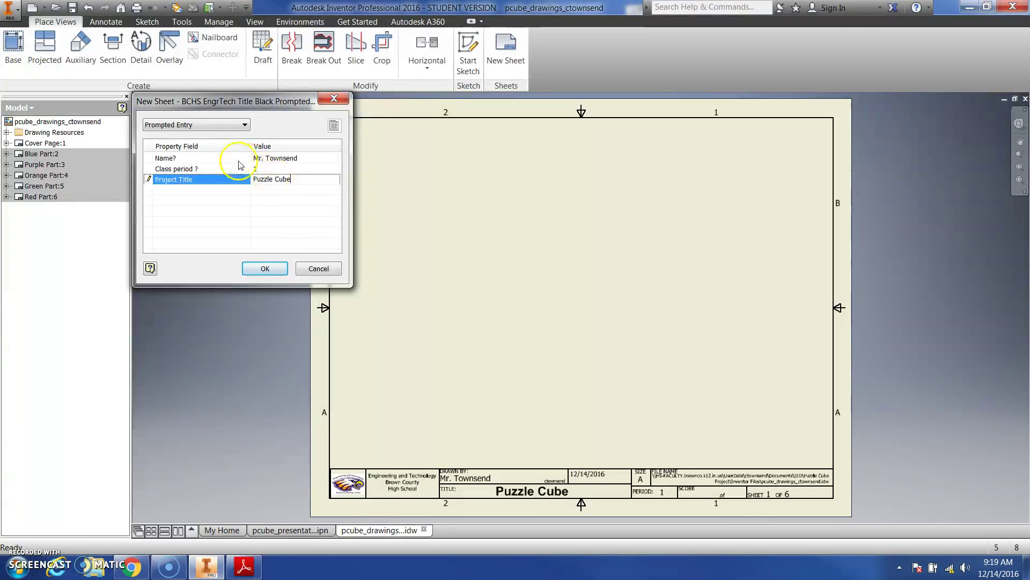
{"action": "left_click", "coordinate": [265, 269]}
- Rename the newest sheet Exploded View and place it directly after the Cover Page sheet
{"action": "mouse_move", "coordinate": [27, 213]}
{"action": "left_mouse_down"}
{"action": "mouse_move", "coordinate": [45, 146]}
{"action": "mouse_move", "coordinate": [39, 207]}
{"action": "left_mouse_up"}
{"action": "right_click", "coordinate": [40, 210]}
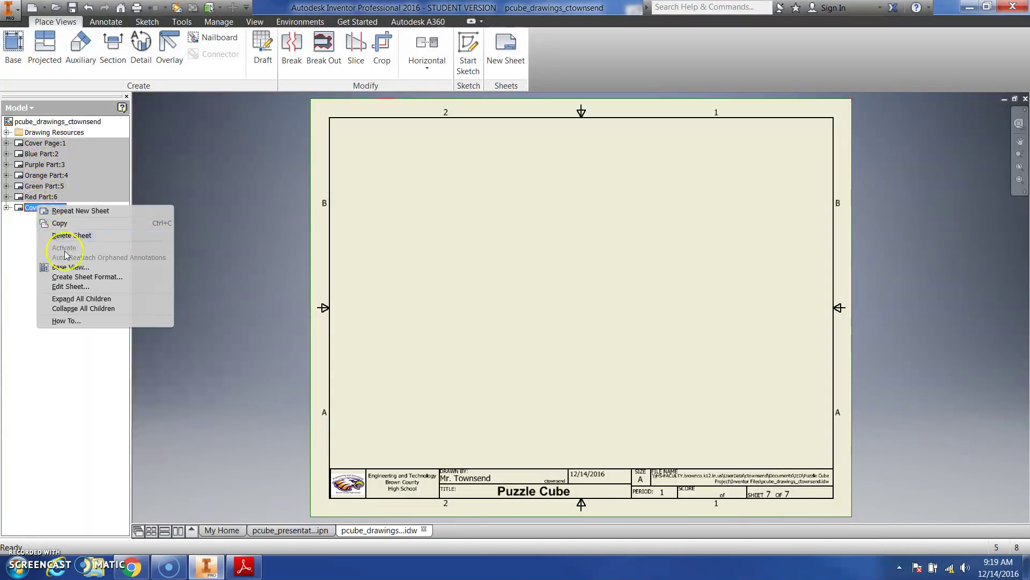
{"action": "left_click", "coordinate": [70, 286]}
{"action": "type", "text": "Exploded View"}
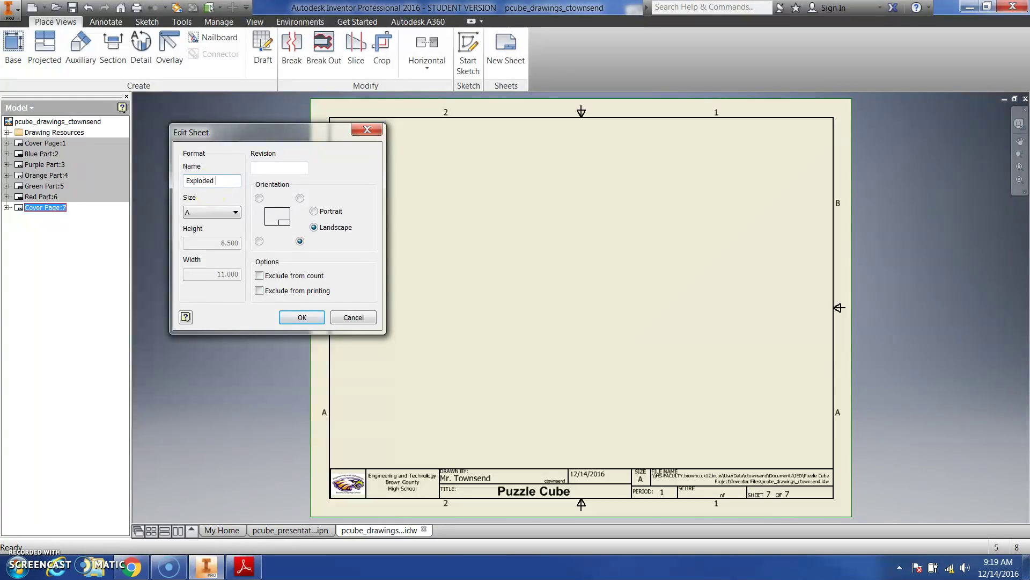
{"action": "left_click", "coordinate": [319, 317]}
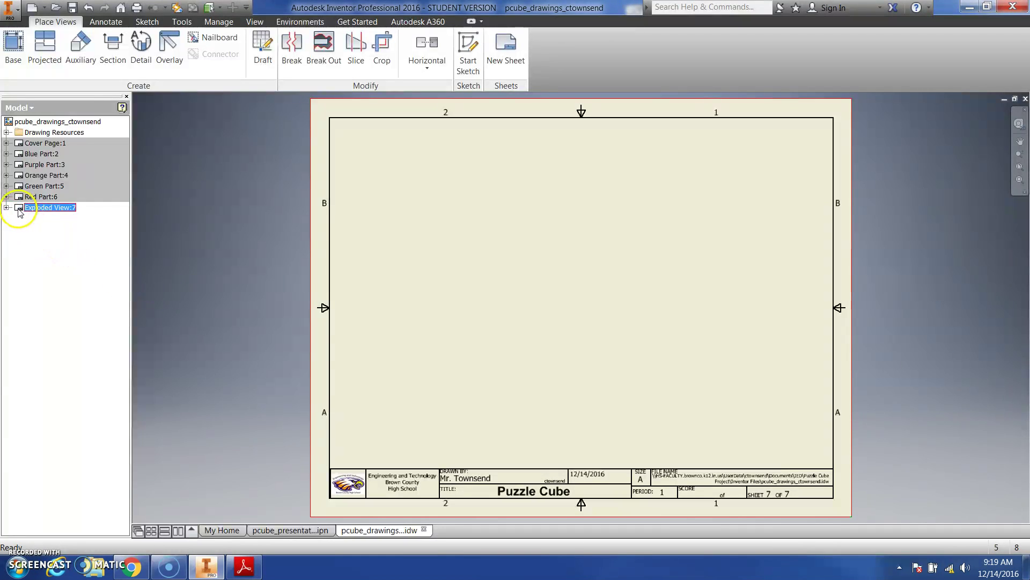
{"action": "left_click_drag", "start_coordinate": [18, 204], "coordinate": [27, 154]}
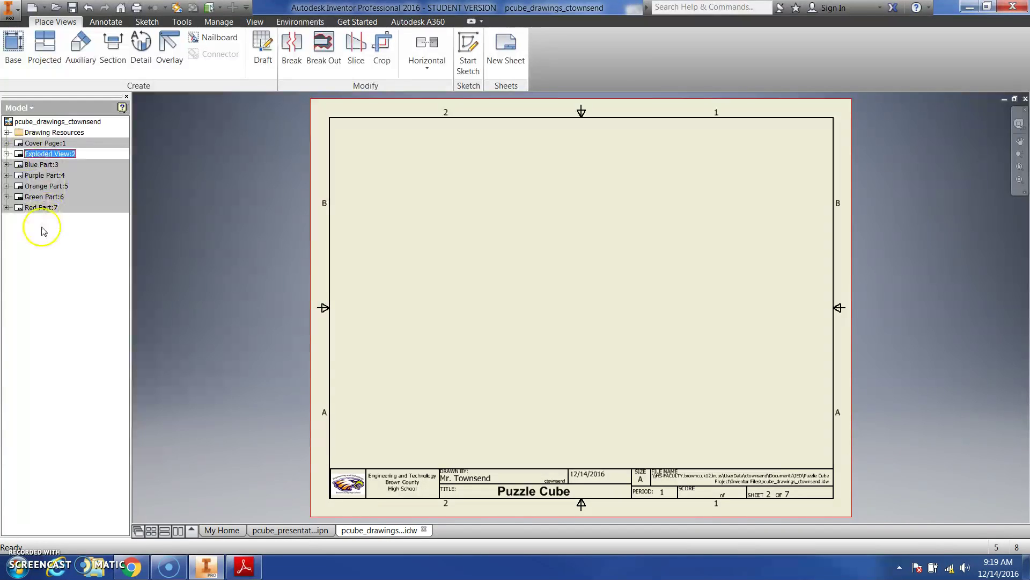
{"action": "left_click", "coordinate": [60, 303]}
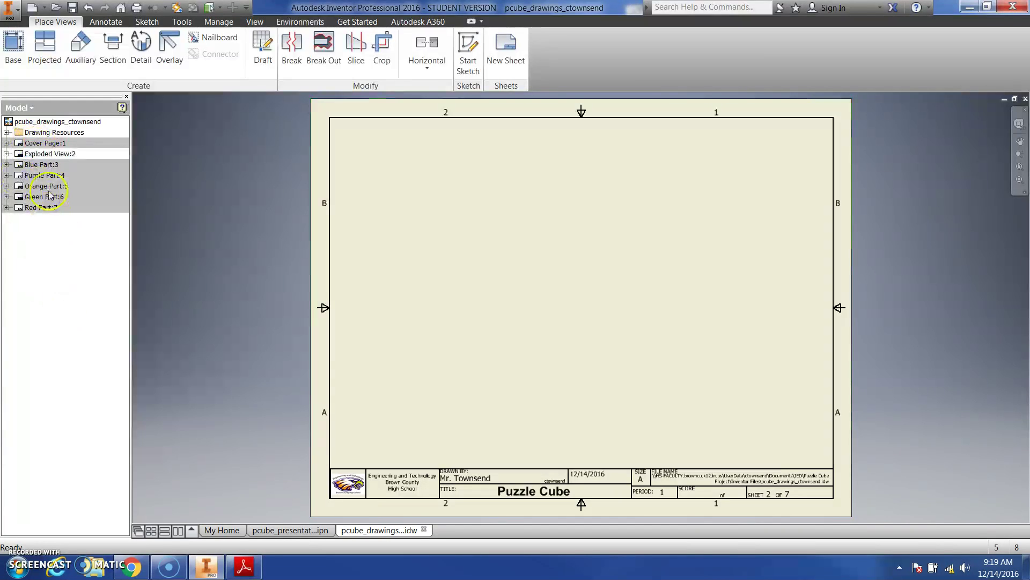
- Activate the Cover Page sheet and consult the hand-drawn Back and Front isometrics of the cube in Adobe Reader
{"action": "double_click", "coordinate": [34, 143]}
{"action": "left_click", "coordinate": [521, 325]}
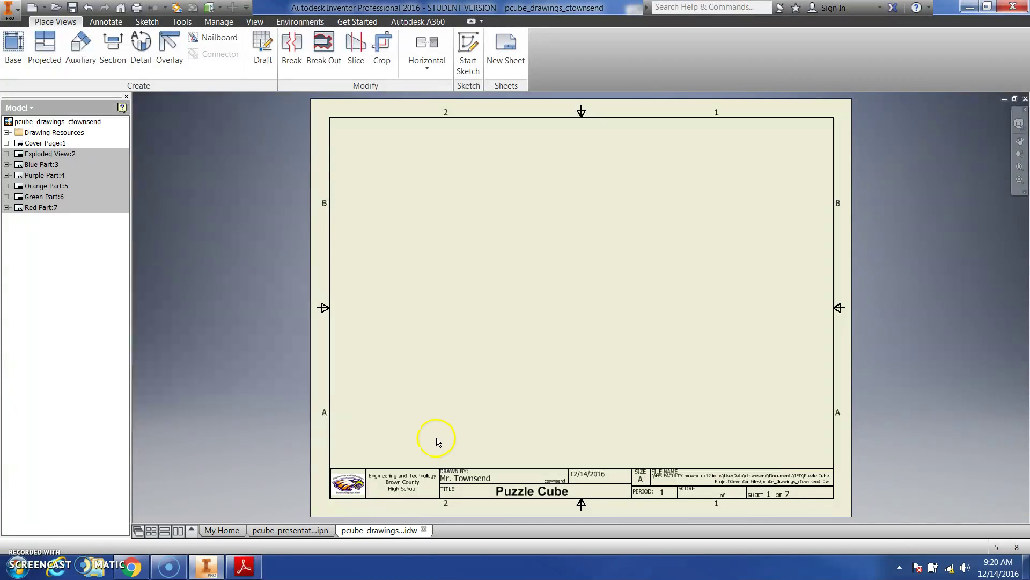
{"action": "left_click", "coordinate": [244, 573]}
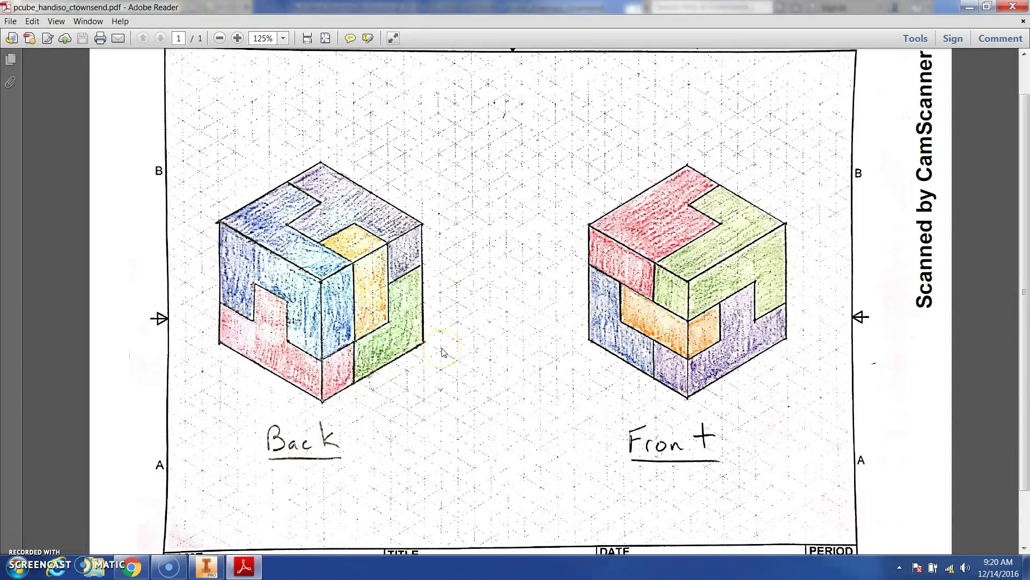
{"action": "left_click", "coordinate": [481, 344]}
{"action": "left_click", "coordinate": [970, 6]}
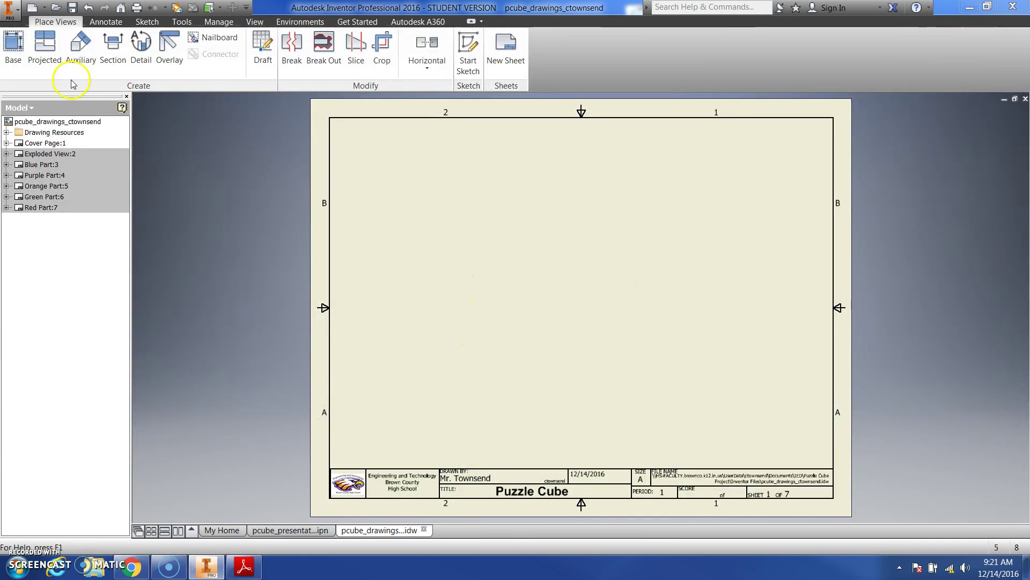
- Start a base view on the Cover Page sheet using the pcube_assembly model, the version without the 2 suffix
{"action": "left_click", "coordinate": [15, 58]}
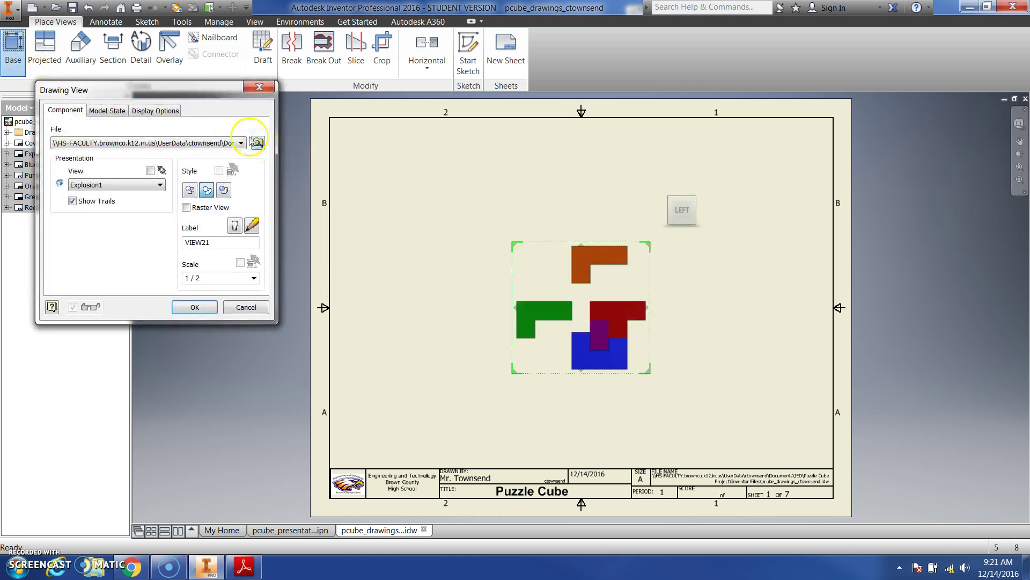
{"action": "left_click", "coordinate": [259, 143]}
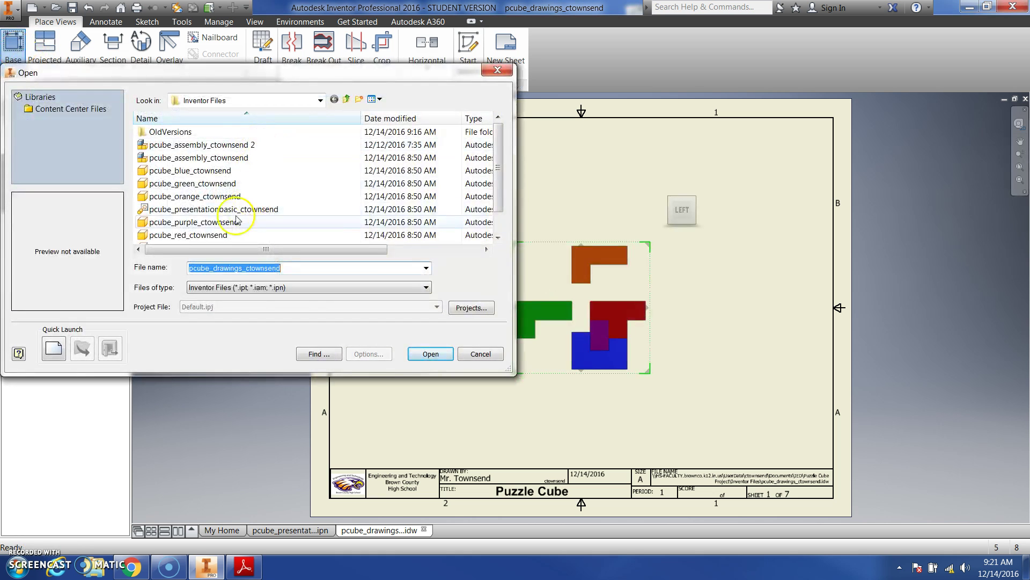
{"action": "left_click", "coordinate": [207, 158]}
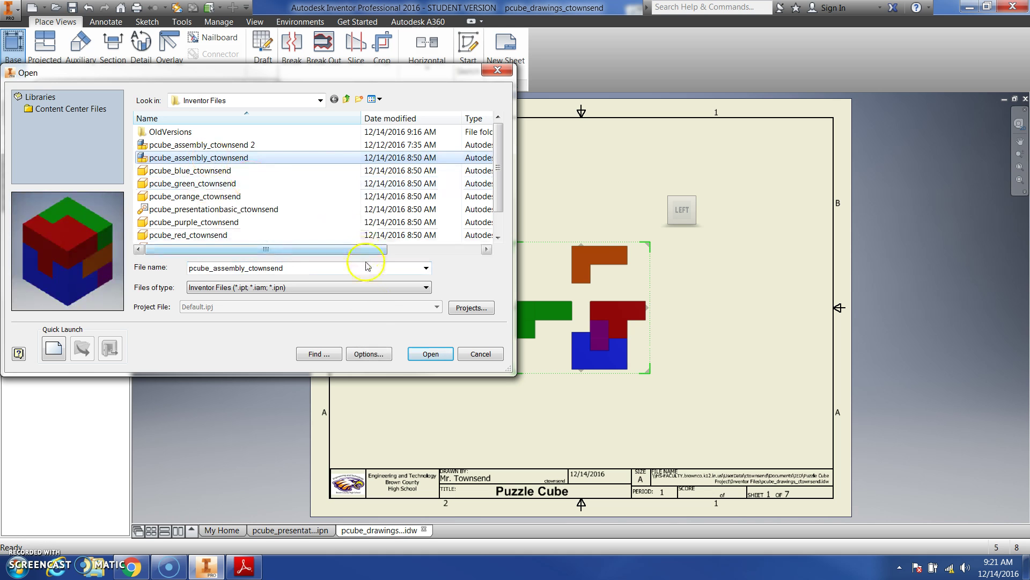
{"action": "left_click", "coordinate": [429, 354]}
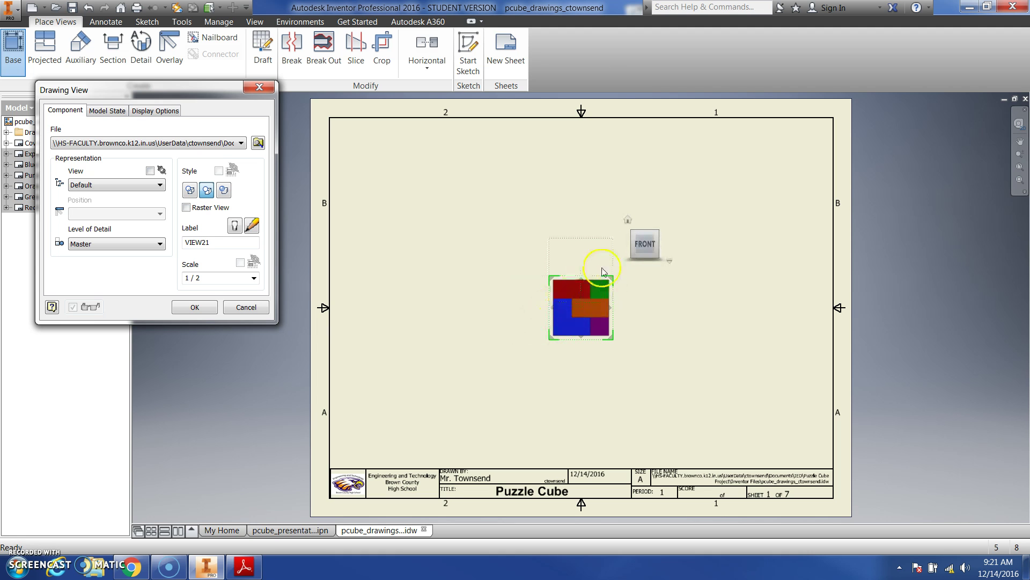
- Check the hand-drawn Front isometric in Adobe Reader, and orient the base view in Inventor to the Front-Top-Right isometric
{"action": "left_click", "coordinate": [244, 566]}
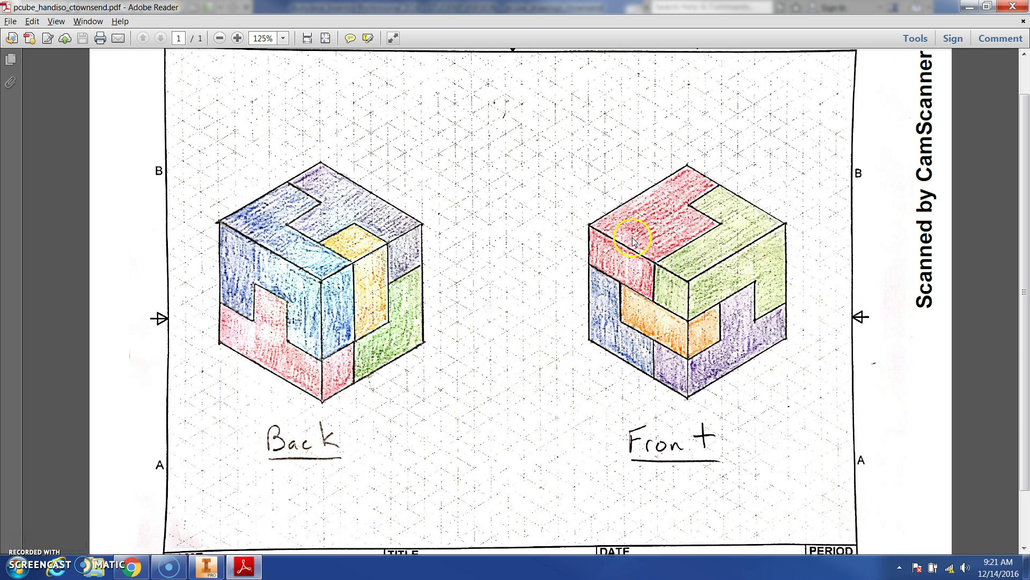
{"action": "left_click", "coordinate": [206, 566]}
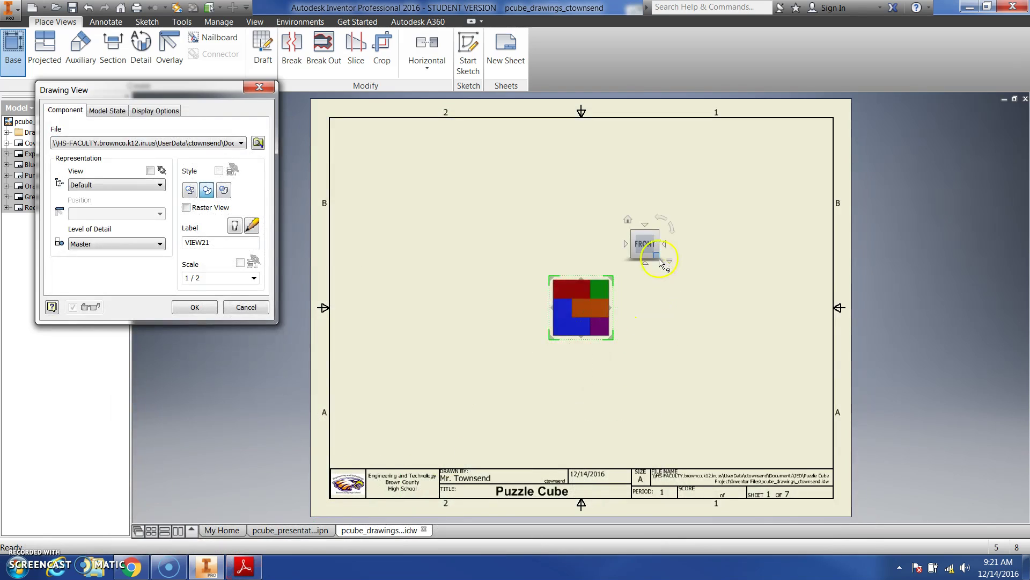
{"action": "left_click", "coordinate": [656, 235]}
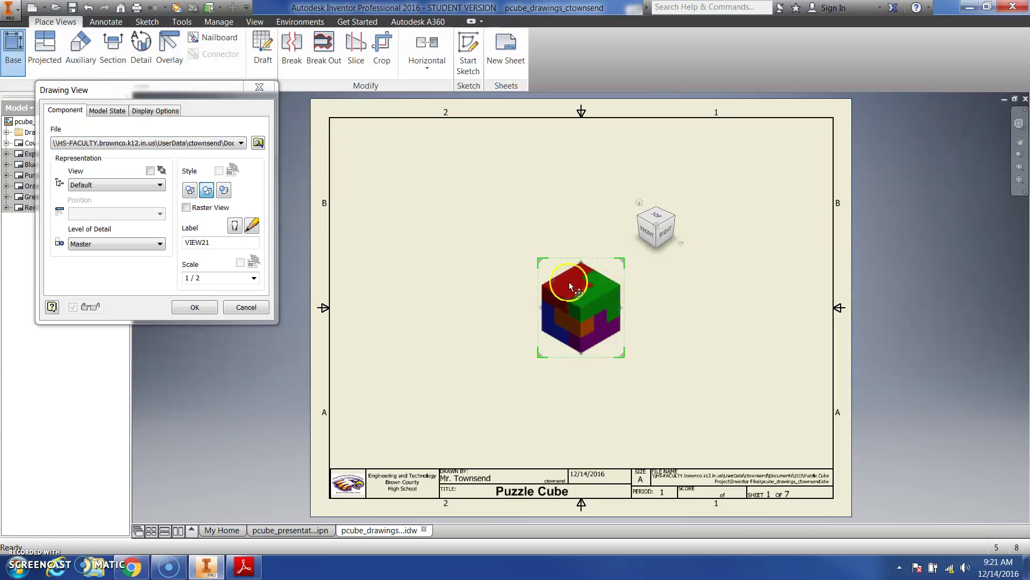
{"action": "left_click_drag", "start_coordinate": [591, 311], "coordinate": [571, 342]}
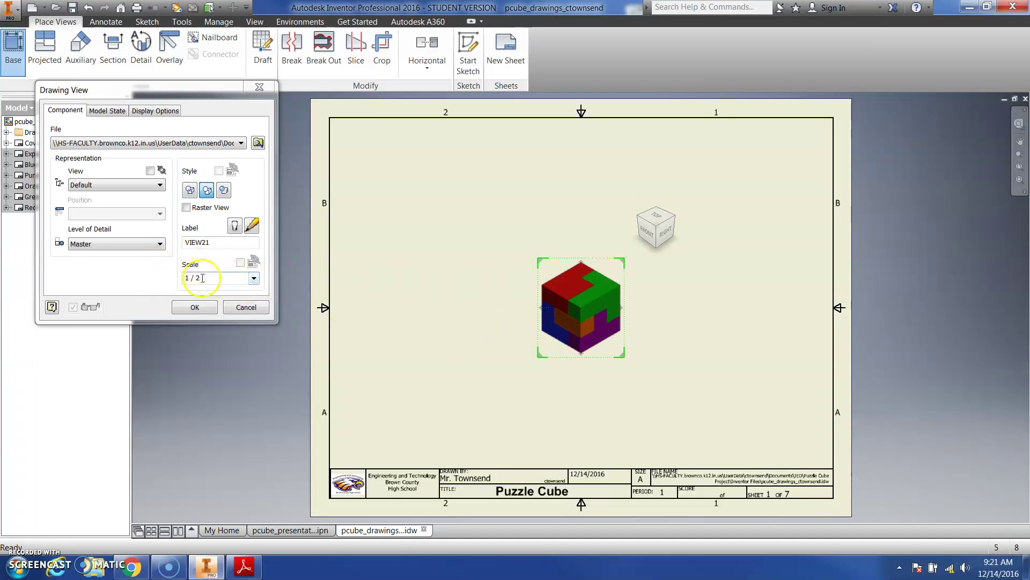
- Set the base view's scale to 1:1 and position the cube in the right half of the sheet
{"action": "left_click", "coordinate": [254, 278]}
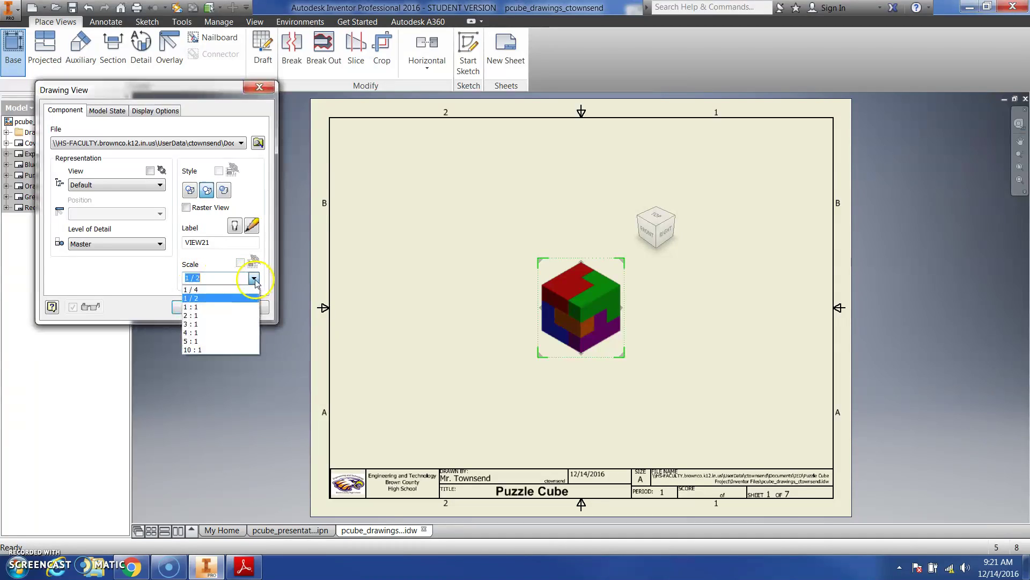
{"action": "left_click", "coordinate": [238, 307]}
{"action": "left_click", "coordinate": [398, 294]}
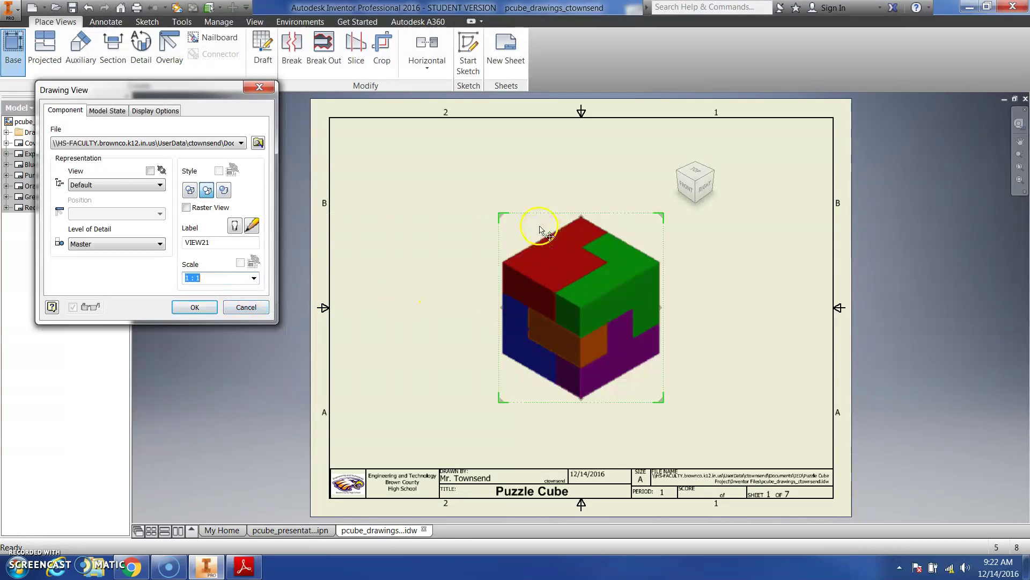
{"action": "left_click_drag", "start_coordinate": [540, 259], "coordinate": [648, 236]}
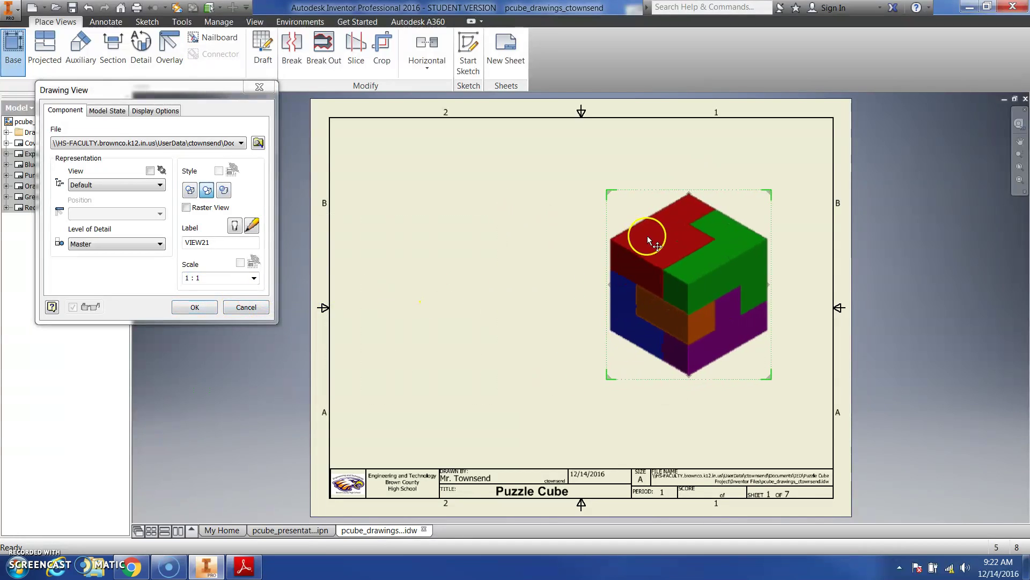
- Compare the cube preview with the hand-drawn Front isometric in Adobe Reader, and place the view on the Inventor sheet
{"action": "left_click", "coordinate": [247, 568]}
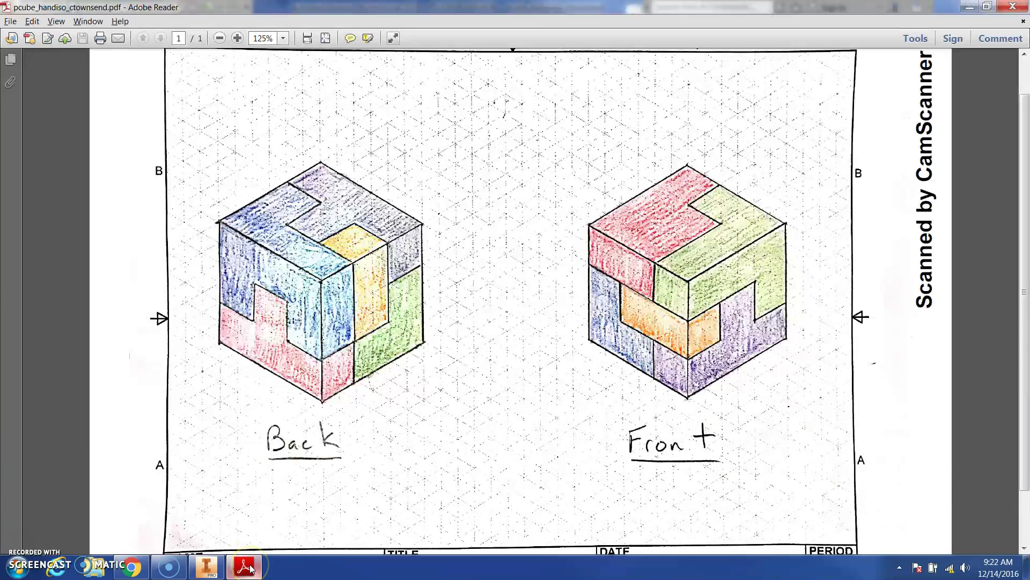
{"action": "left_click", "coordinate": [691, 397]}
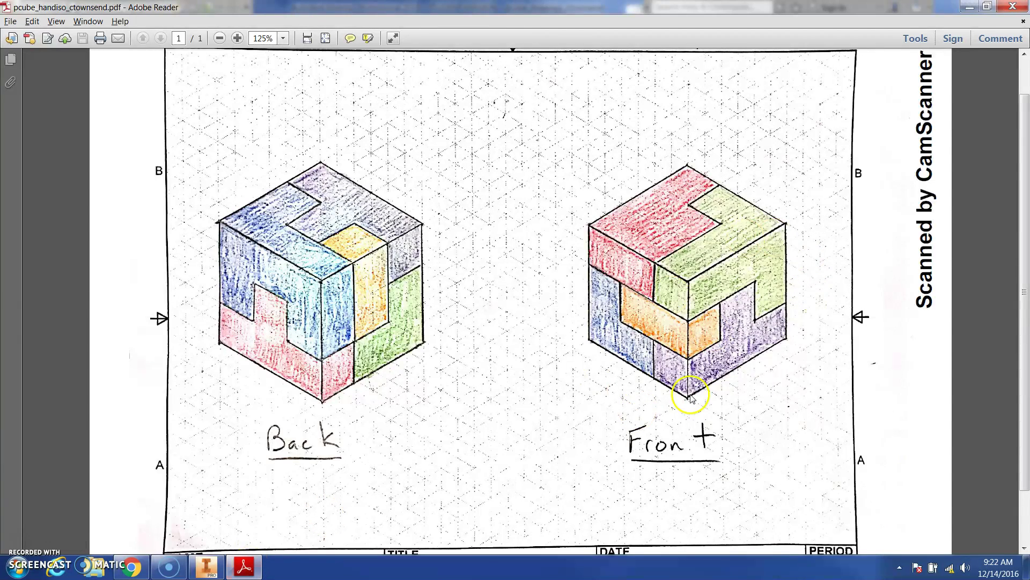
{"action": "left_click", "coordinate": [245, 567]}
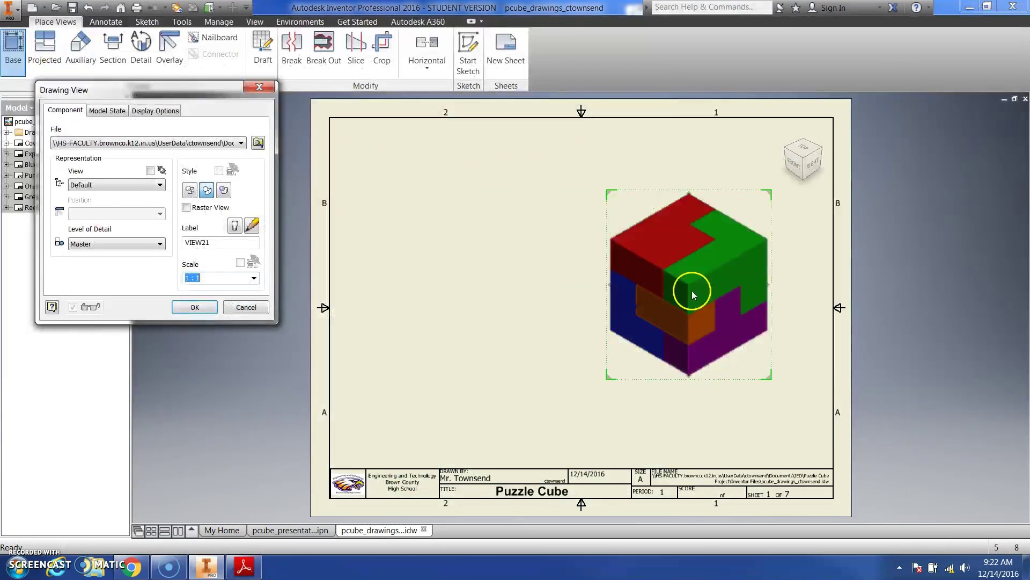
{"action": "left_click", "coordinate": [195, 306]}
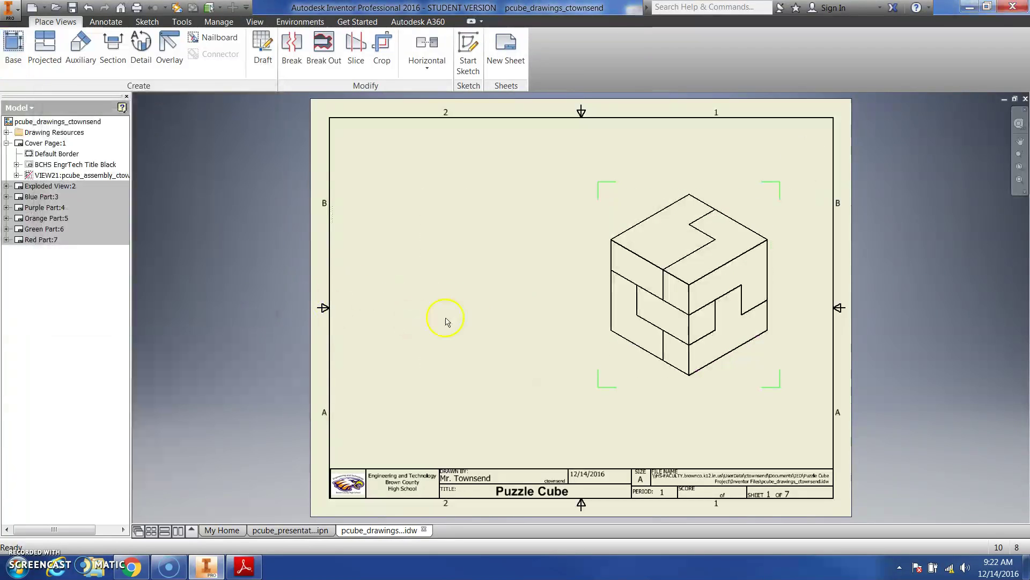
- Change the placed cube view's style to Shaded so the part colors are drawn
{"action": "double_click", "coordinate": [616, 389]}
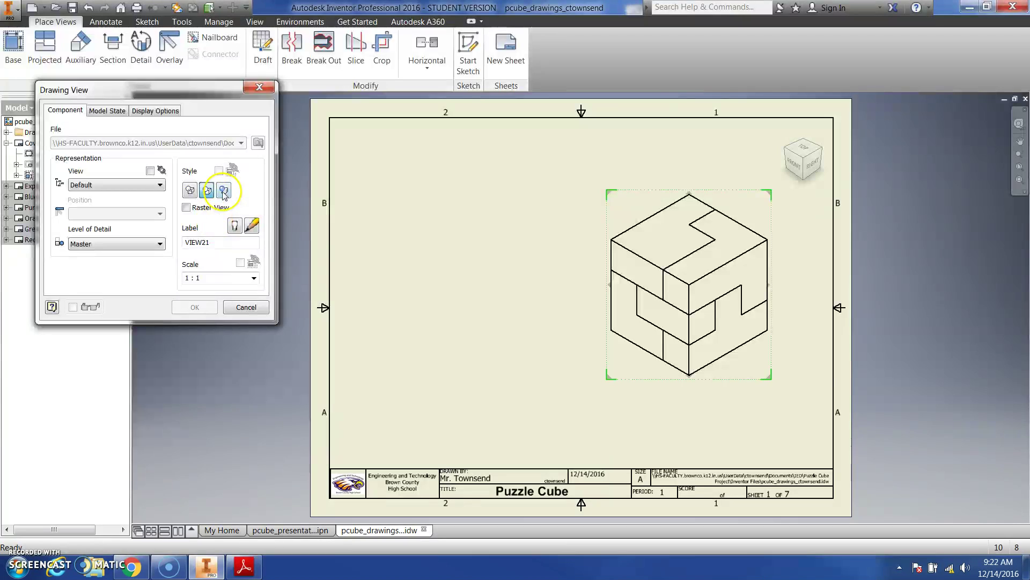
{"action": "left_click", "coordinate": [224, 192]}
{"action": "left_click", "coordinate": [195, 306]}
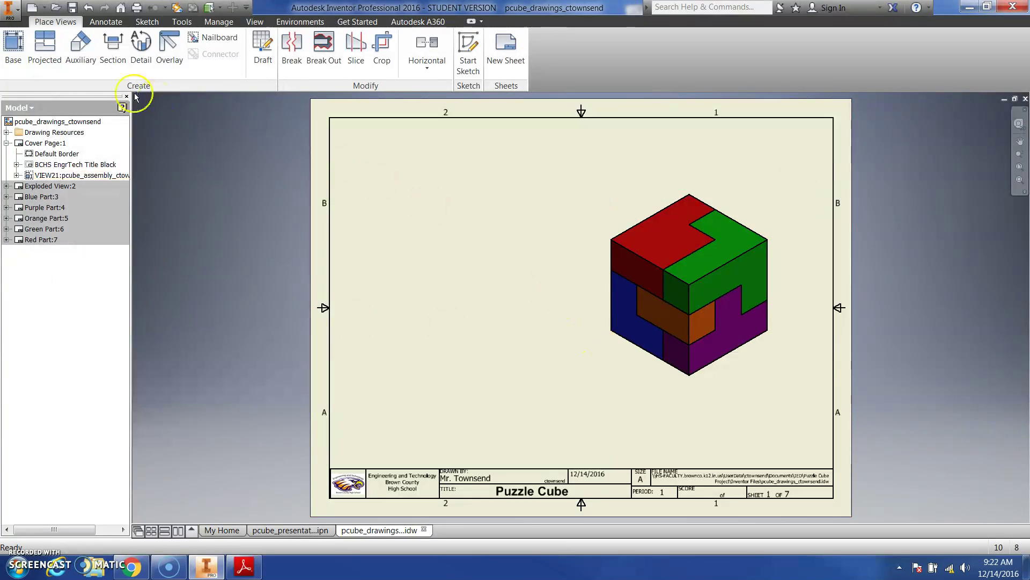
- Start a second base view of the same pcube_assembly model and position it in the left half of the sheet
{"action": "left_click", "coordinate": [13, 47]}
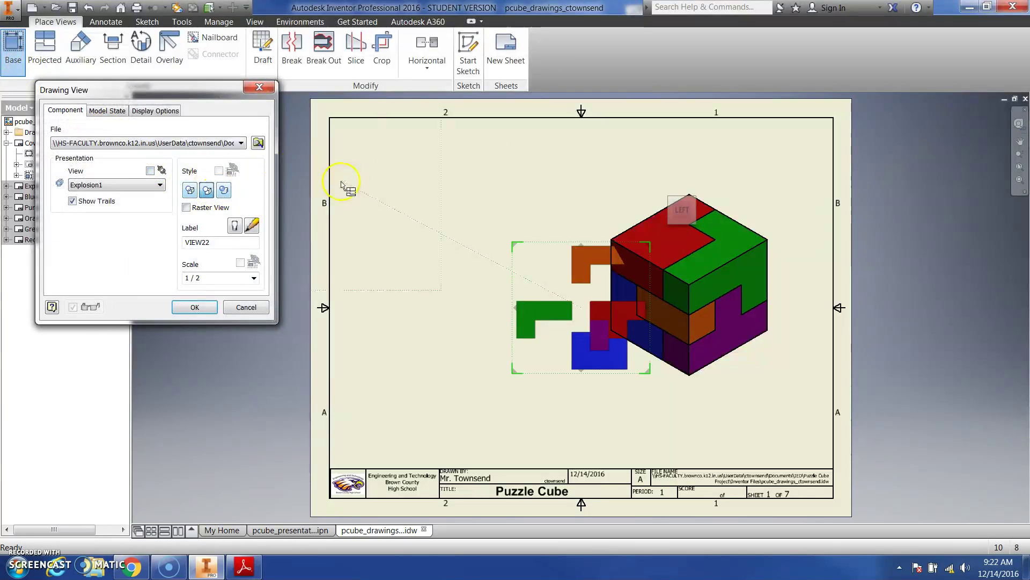
{"action": "left_click", "coordinate": [259, 142]}
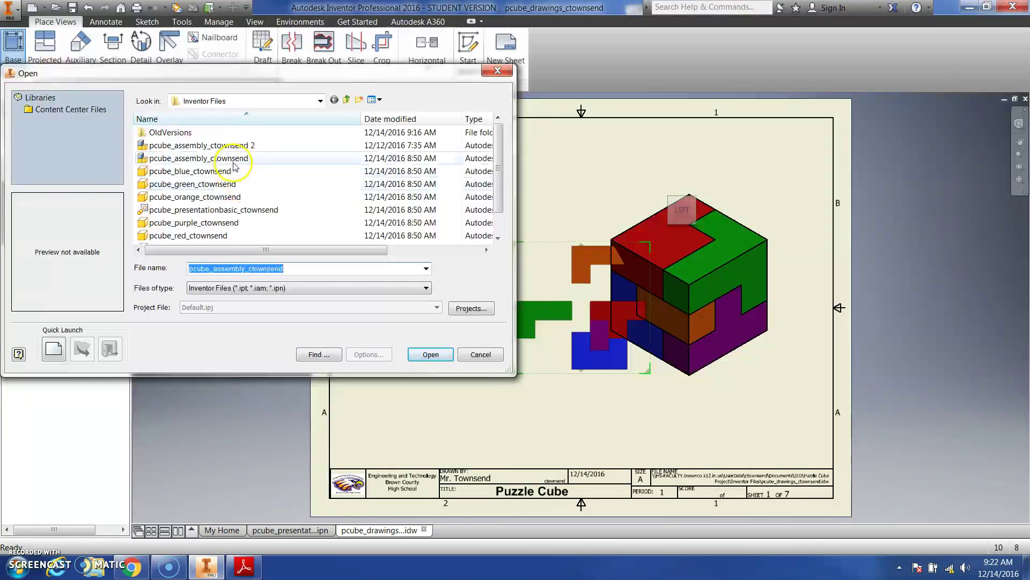
{"action": "left_click", "coordinate": [241, 159]}
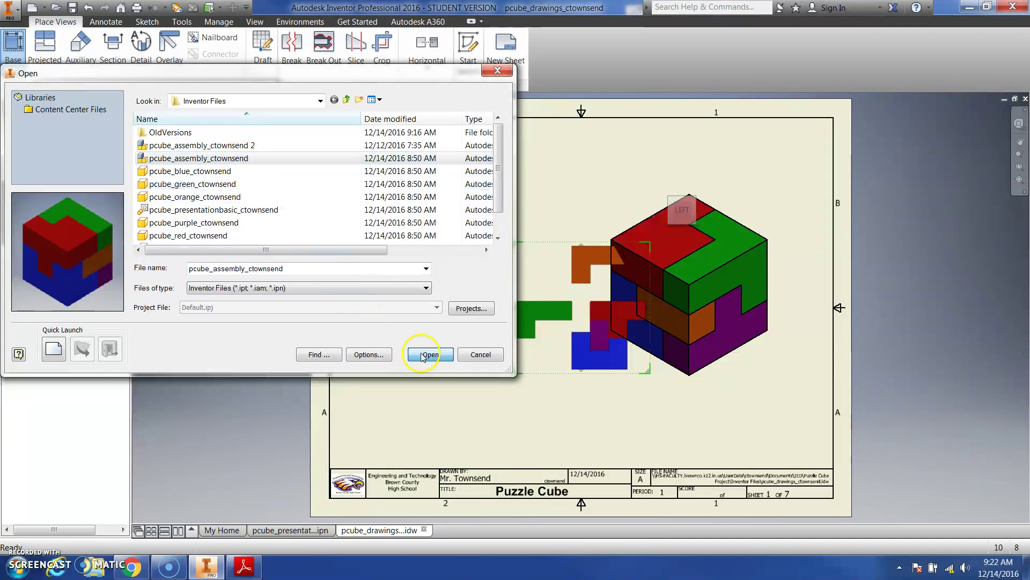
{"action": "left_click", "coordinate": [428, 353]}
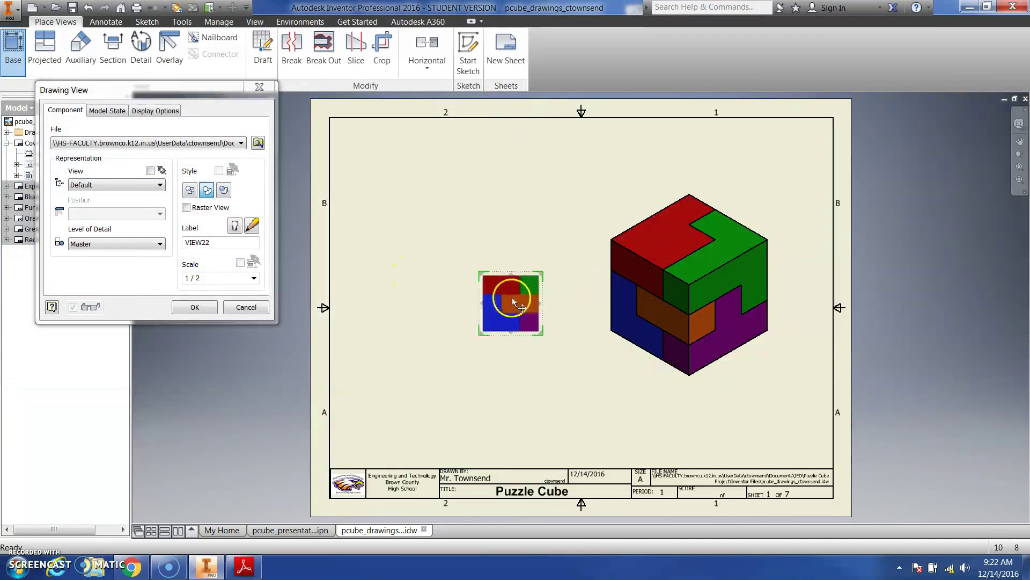
- Orient the second cube view to the Front-Top-Right isometric and set its scale to 1:1
{"action": "mouse_move", "coordinate": [525, 224]}
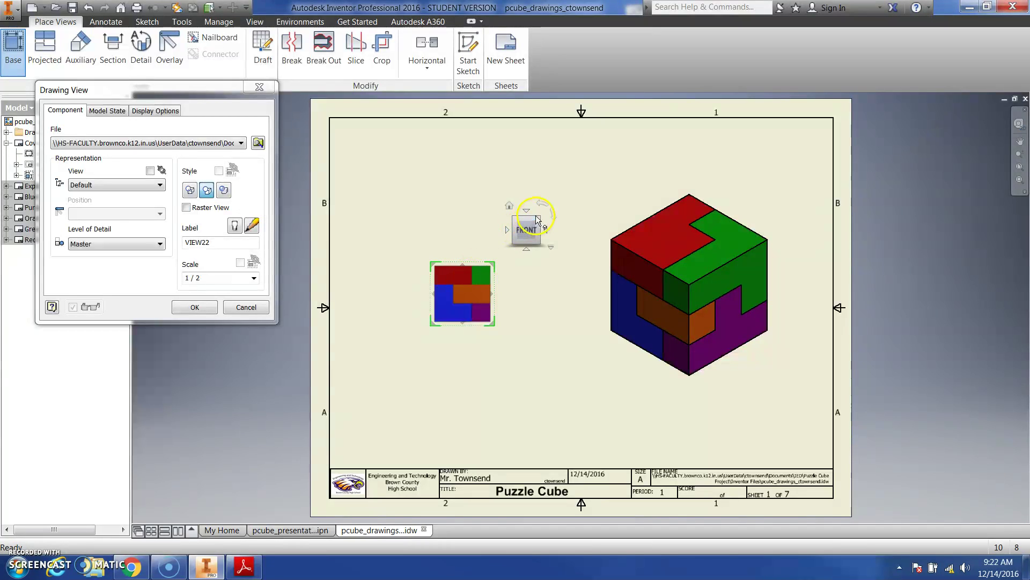
{"action": "left_click", "coordinate": [538, 220]}
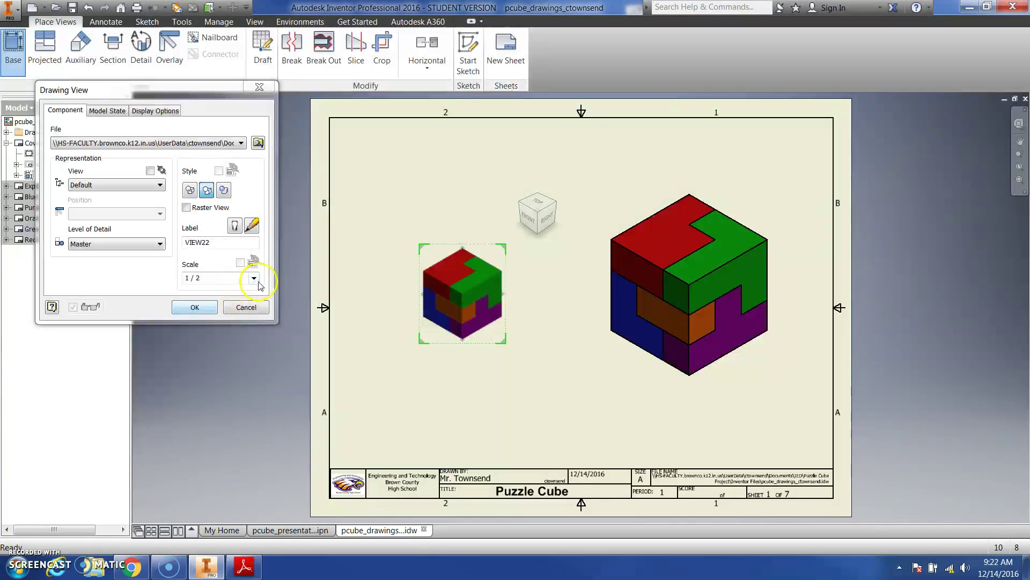
{"action": "left_click", "coordinate": [254, 278]}
{"action": "left_click", "coordinate": [242, 307]}
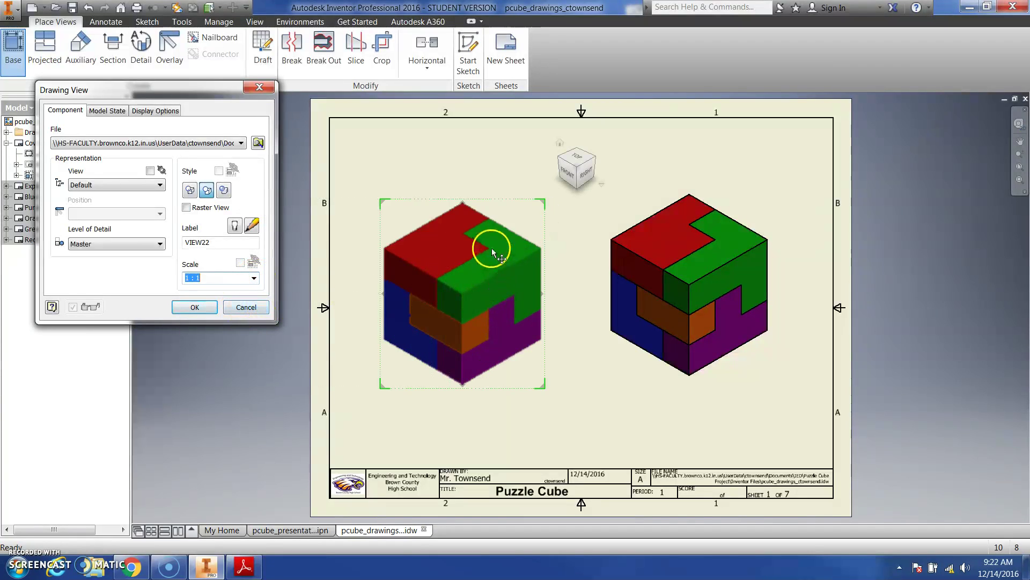
- Try orienting the second view to the Top-Back-Left isometric and compare it with the hand-drawn Back isometric in Adobe Reader
{"action": "left_click", "coordinate": [576, 186]}
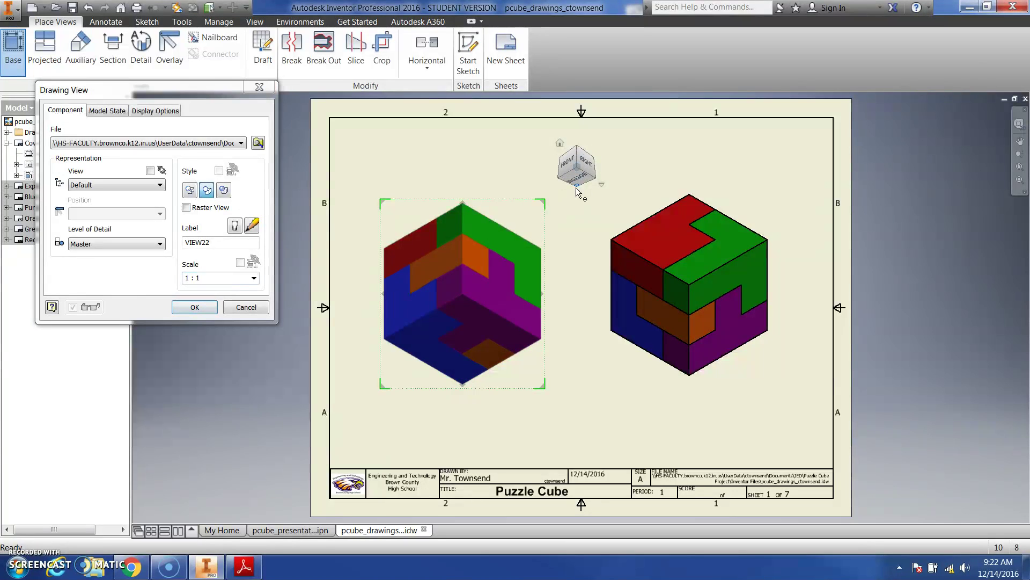
{"action": "left_click", "coordinate": [575, 185]}
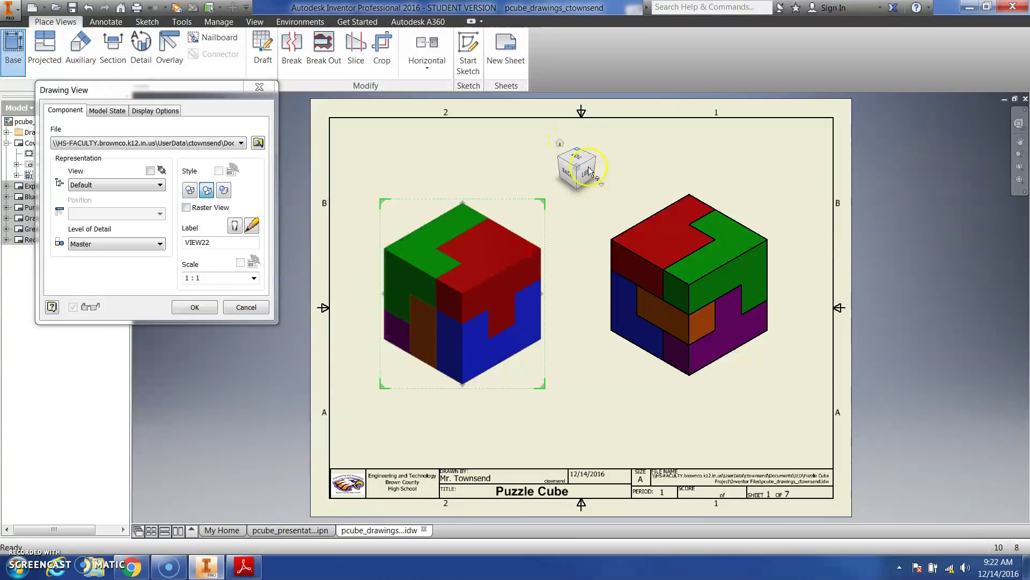
{"action": "left_click", "coordinate": [260, 565]}
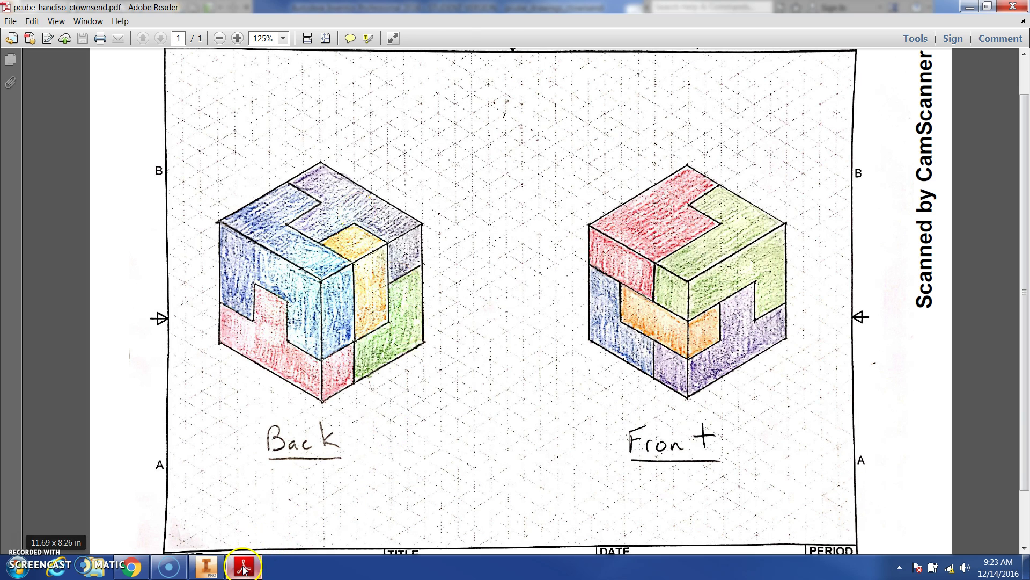
{"action": "left_click", "coordinate": [206, 566]}
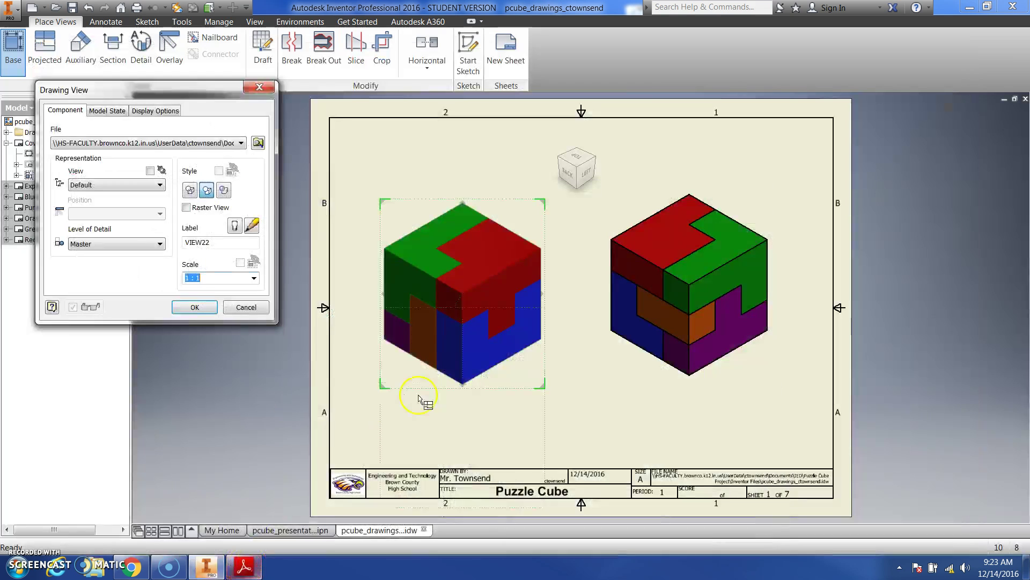
- Try orienting the second cube view to the Right-Bottom-Back isometric and compare it with the hand-drawn Back isometric in Adobe Reader
{"action": "left_click", "coordinate": [560, 161]}
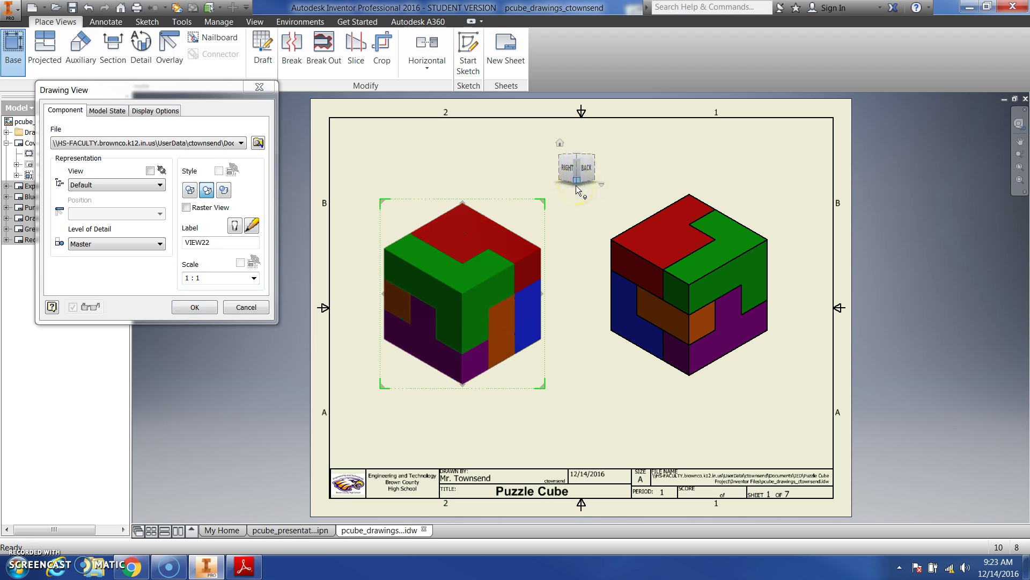
{"action": "left_click", "coordinate": [576, 184]}
{"action": "left_click", "coordinate": [575, 175]}
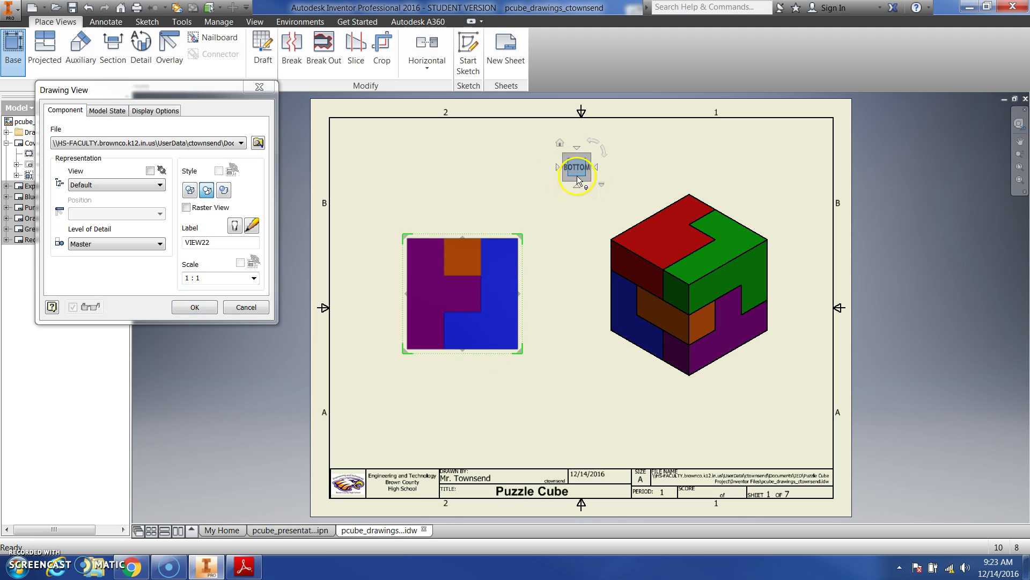
{"action": "left_click", "coordinate": [602, 156]}
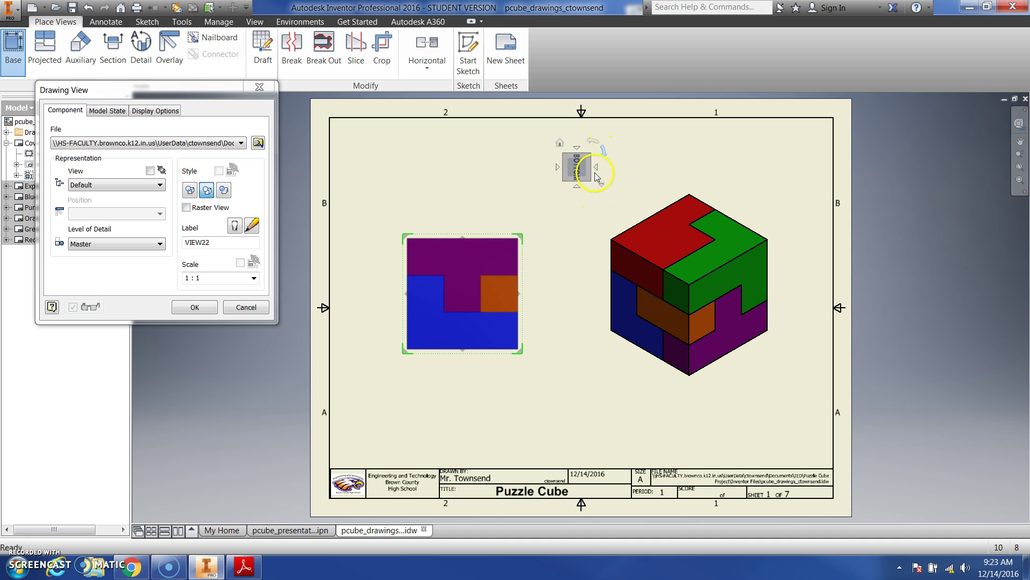
{"action": "left_click", "coordinate": [588, 158]}
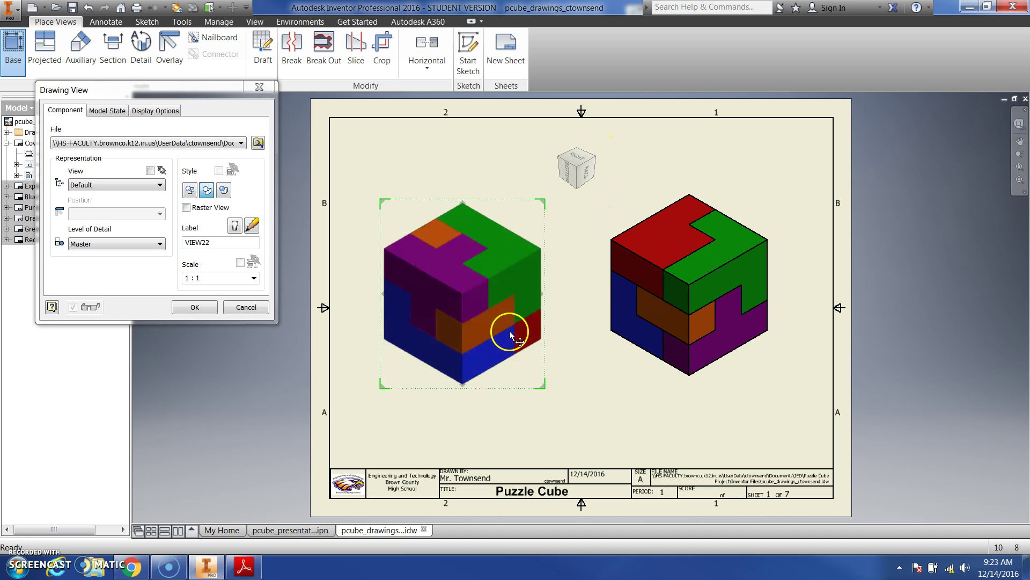
{"action": "left_click", "coordinate": [245, 566]}
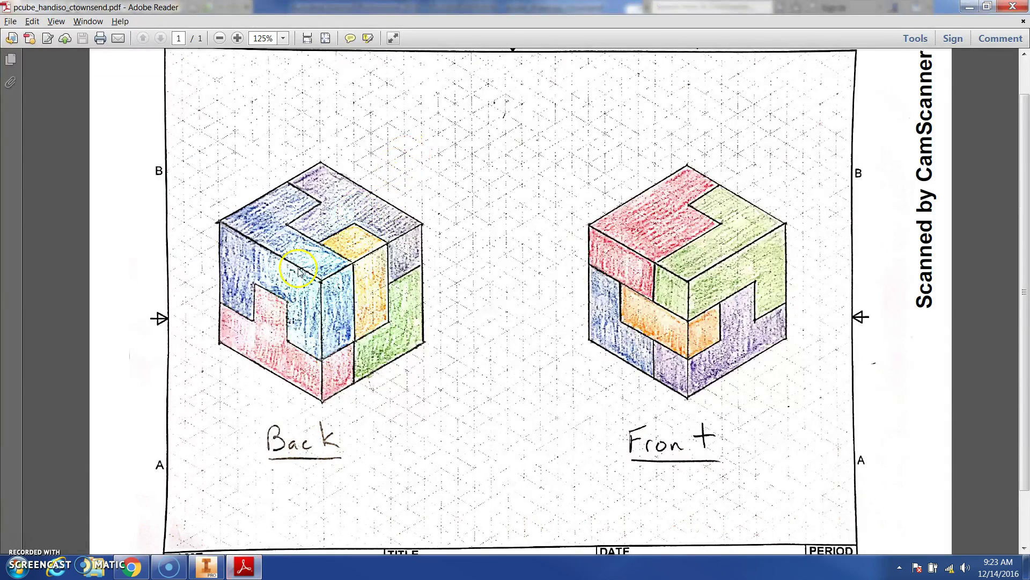
{"action": "left_click", "coordinate": [206, 566]}
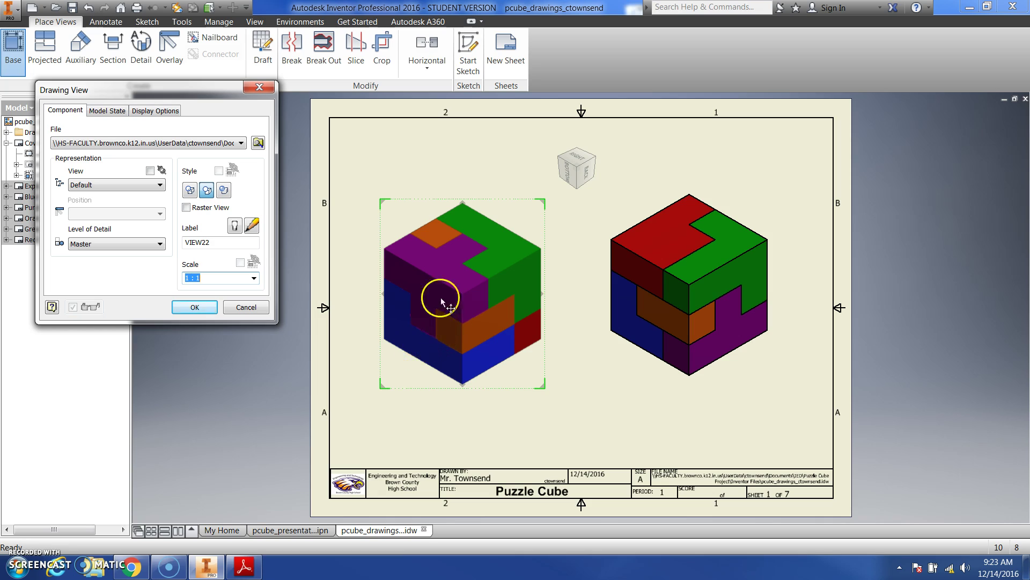
{"action": "left_click", "coordinate": [260, 570]}
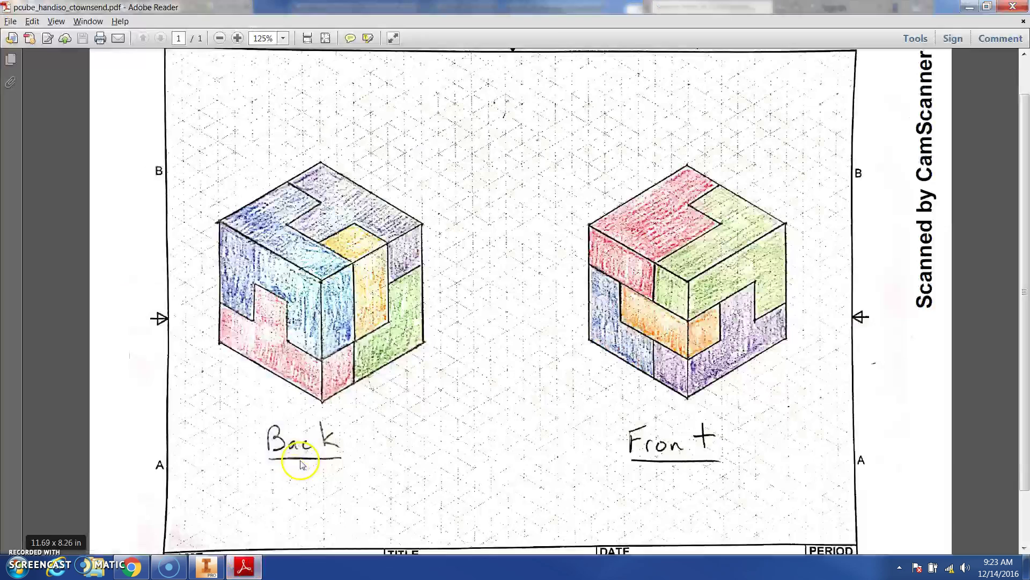
{"action": "left_click", "coordinate": [264, 570]}
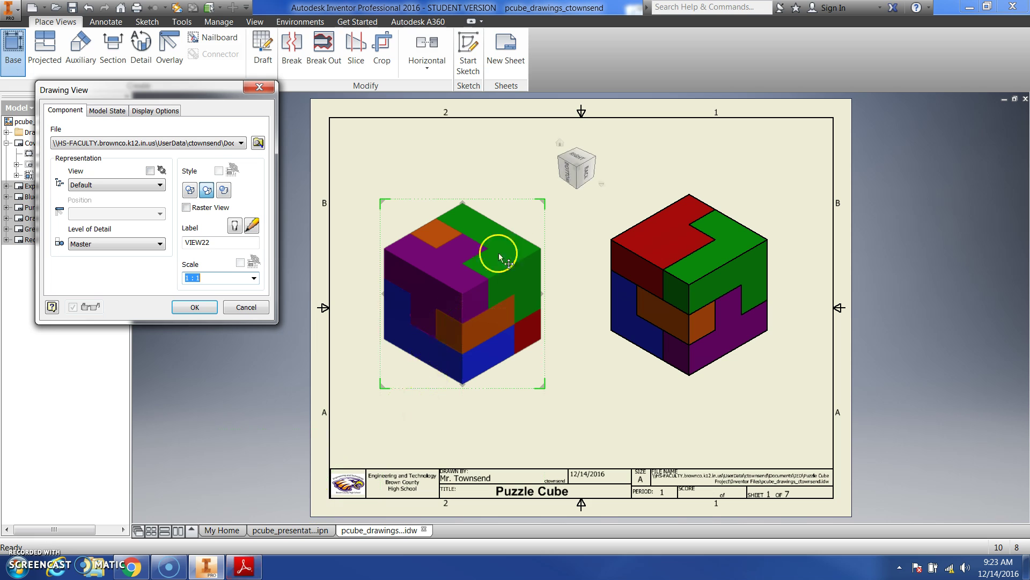
- Orient the second view to the Bottom-Left-Back isometric, check it against the hand-drawn Back isometric, and place it in Shaded style
{"action": "left_click", "coordinate": [568, 170]}
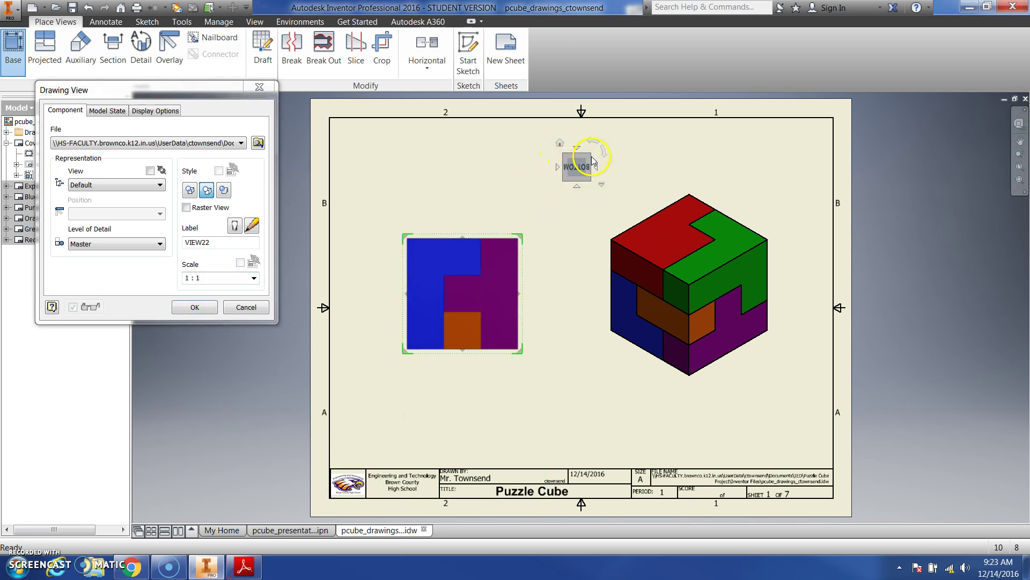
{"action": "left_click", "coordinate": [579, 179]}
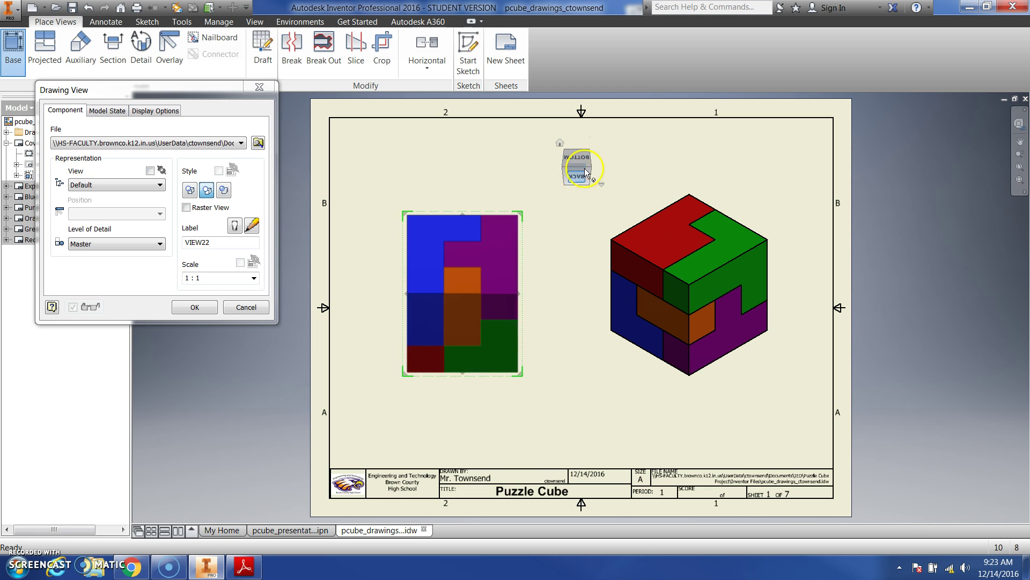
{"action": "left_click", "coordinate": [588, 168]}
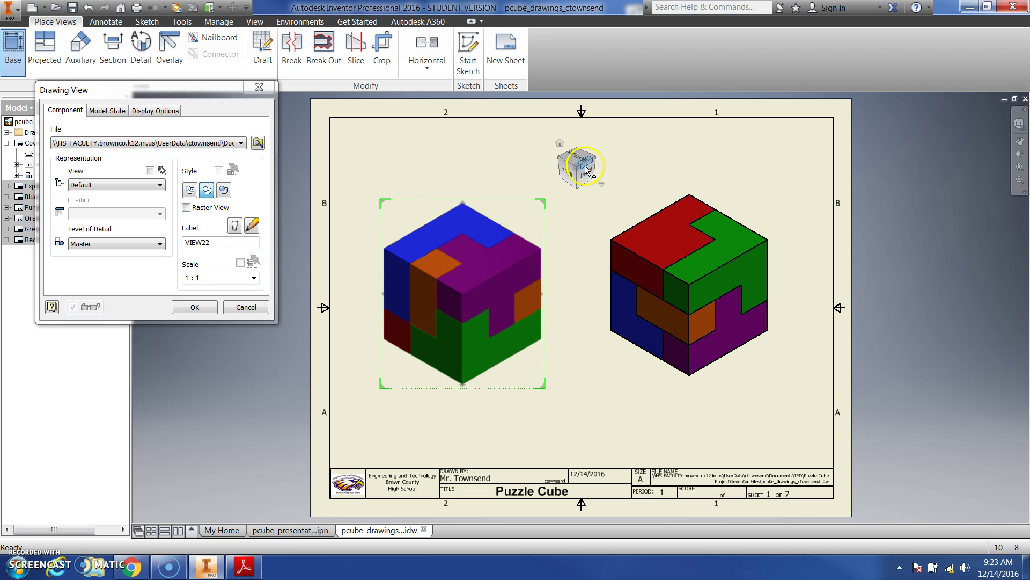
{"action": "left_click", "coordinate": [561, 160]}
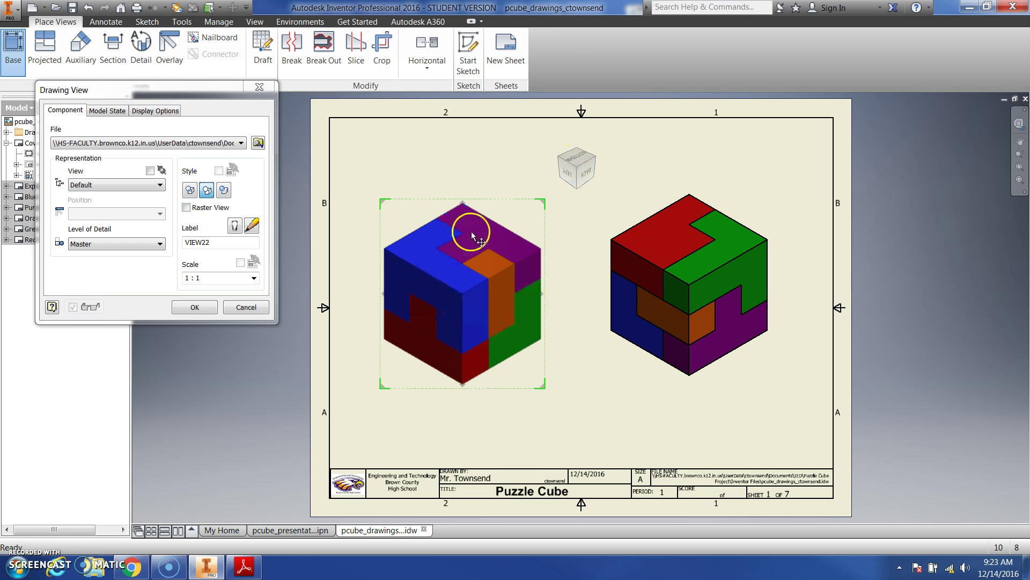
{"action": "left_click", "coordinate": [245, 570]}
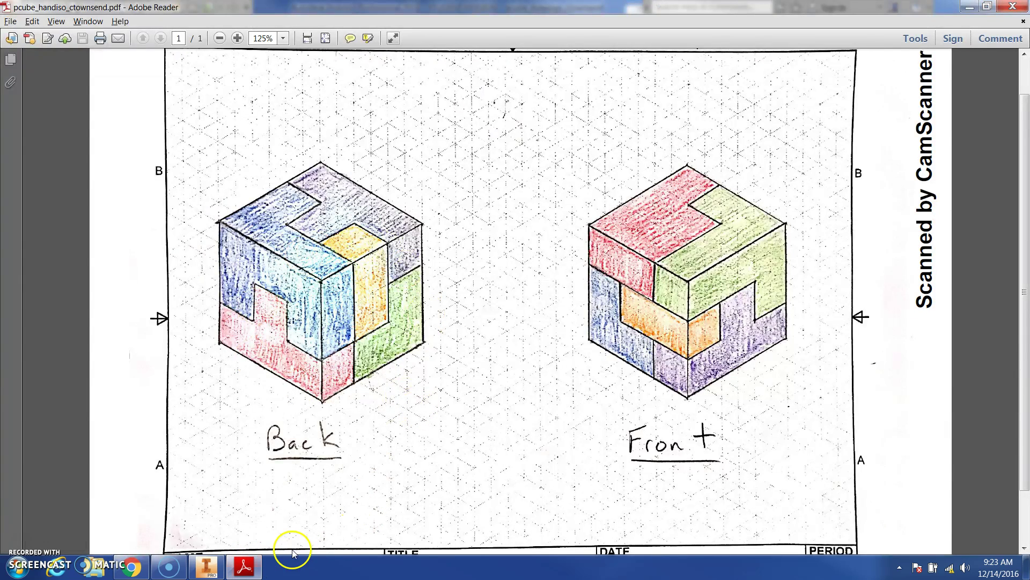
{"action": "left_click", "coordinate": [246, 569]}
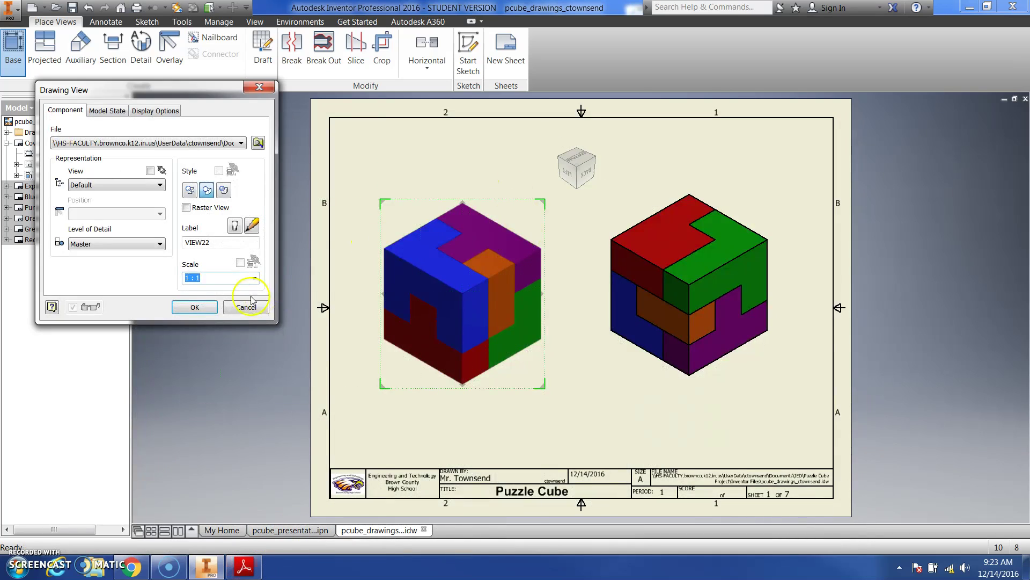
{"action": "left_click", "coordinate": [195, 307]}
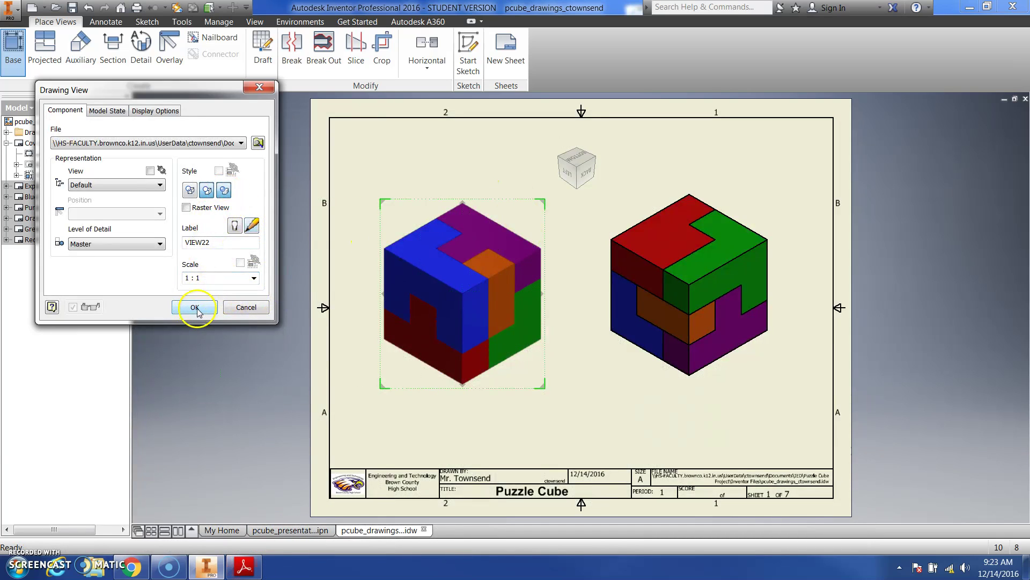
- Move the Back cube view slightly up and the Front cube view slightly right to space them on the Cover Page
{"action": "left_click_drag", "start_coordinate": [471, 191], "coordinate": [469, 182]}
{"action": "left_click_drag", "start_coordinate": [719, 188], "coordinate": [734, 189]}
{"action": "left_click", "coordinate": [528, 262]}
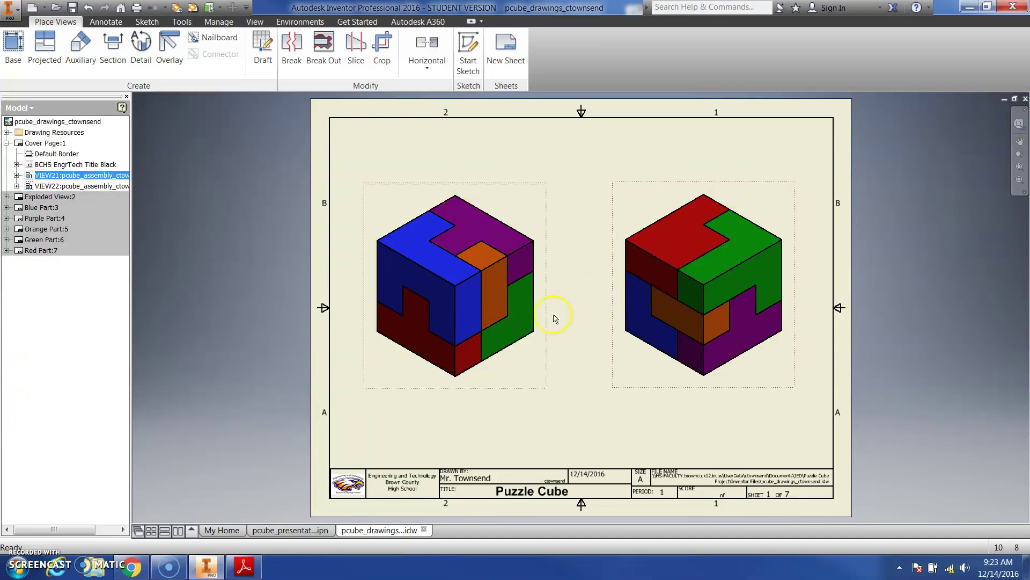
{"action": "left_click", "coordinate": [540, 417]}
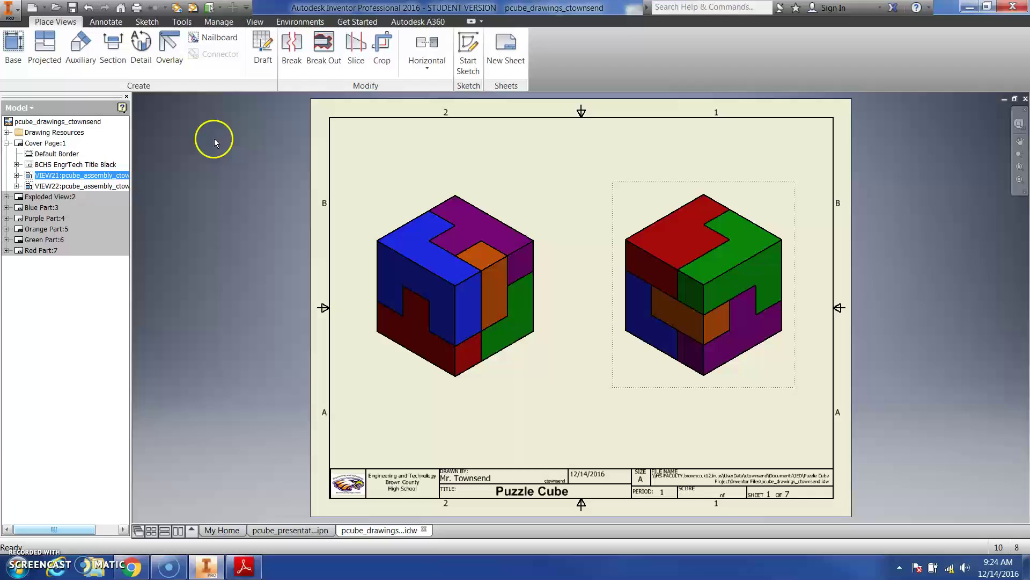
- Activate the Exploded View sheet and start a base view from the pcube_presentationbasic presentation file
{"action": "left_click", "coordinate": [7, 143]}
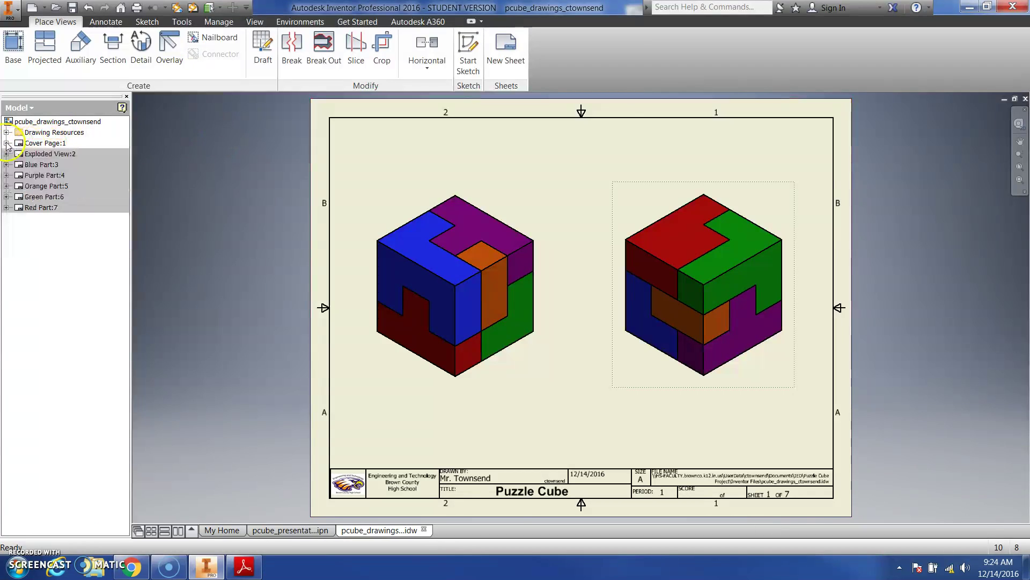
{"action": "double_click", "coordinate": [7, 154]}
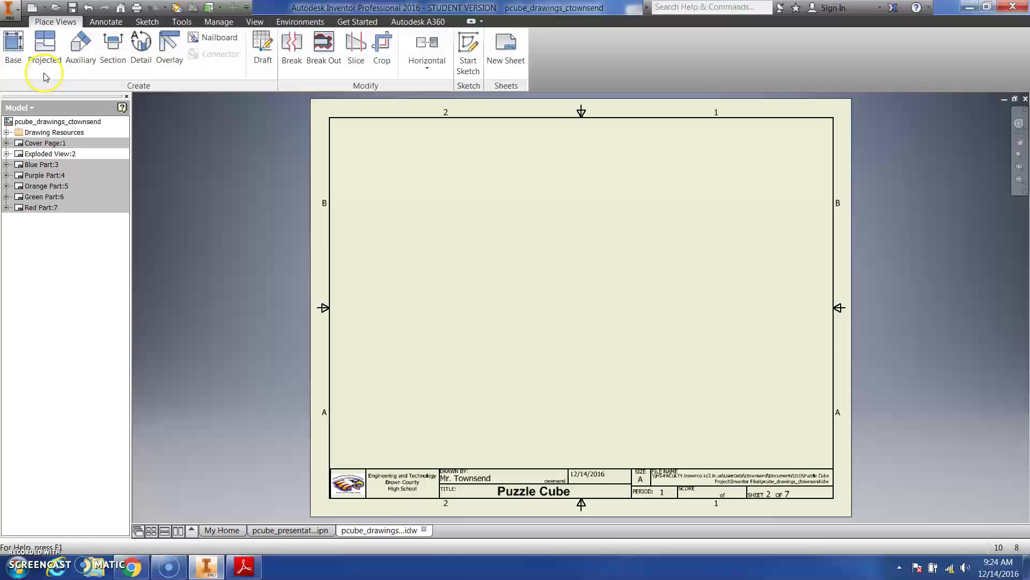
{"action": "right_click", "coordinate": [421, 243]}
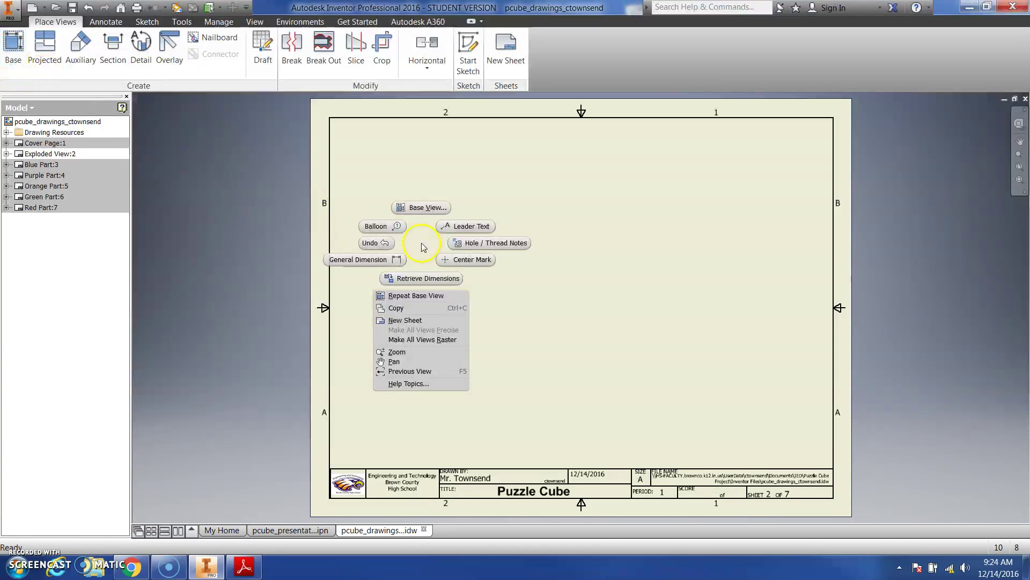
{"action": "left_click", "coordinate": [414, 209]}
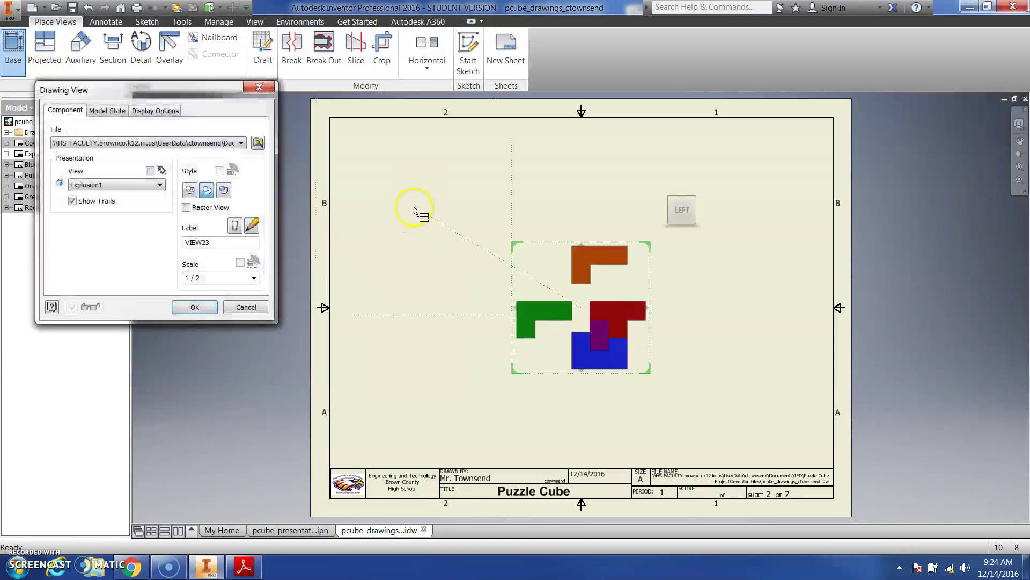
{"action": "left_click", "coordinate": [258, 142]}
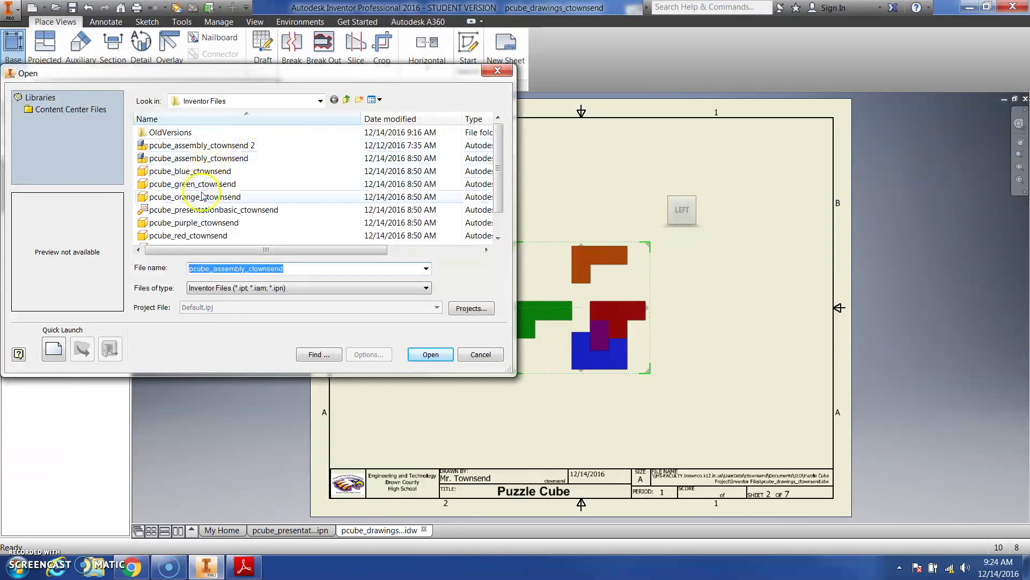
{"action": "left_click", "coordinate": [215, 210]}
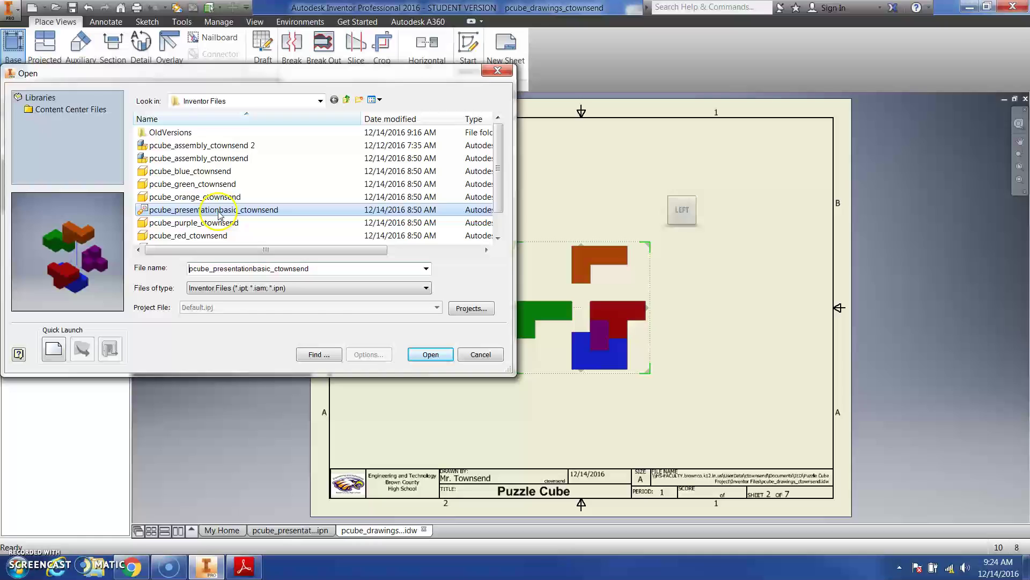
{"action": "left_click", "coordinate": [433, 355]}
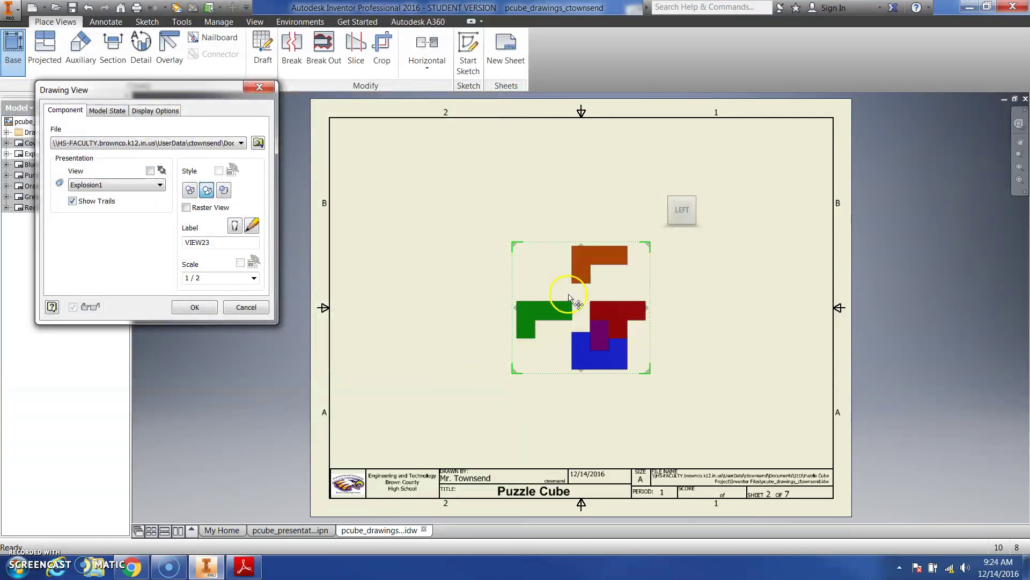
- Turn the exploded cube view to an isometric orientation and set its scale to 1:1
{"action": "left_click", "coordinate": [693, 203]}
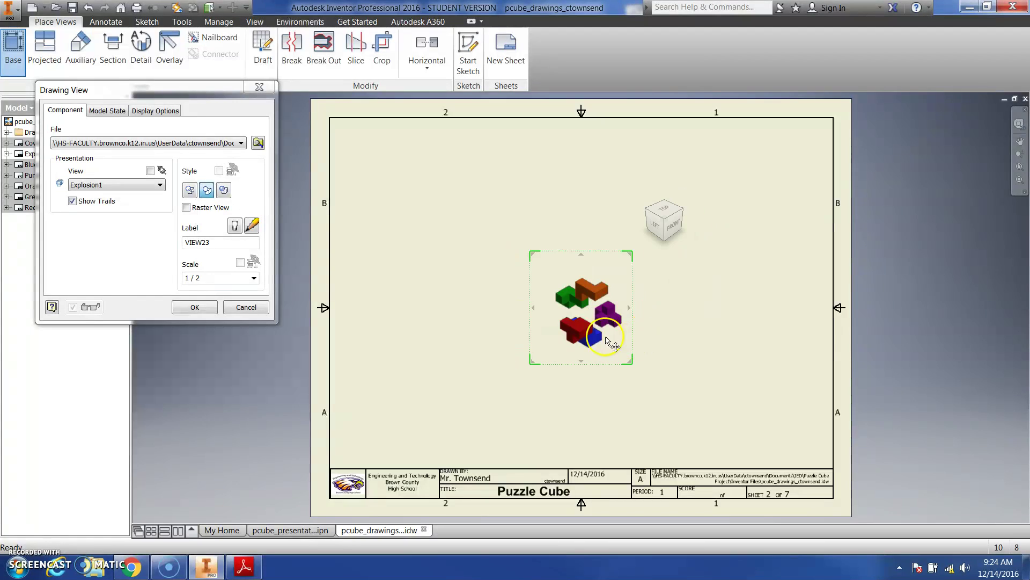
{"action": "left_click", "coordinate": [253, 277]}
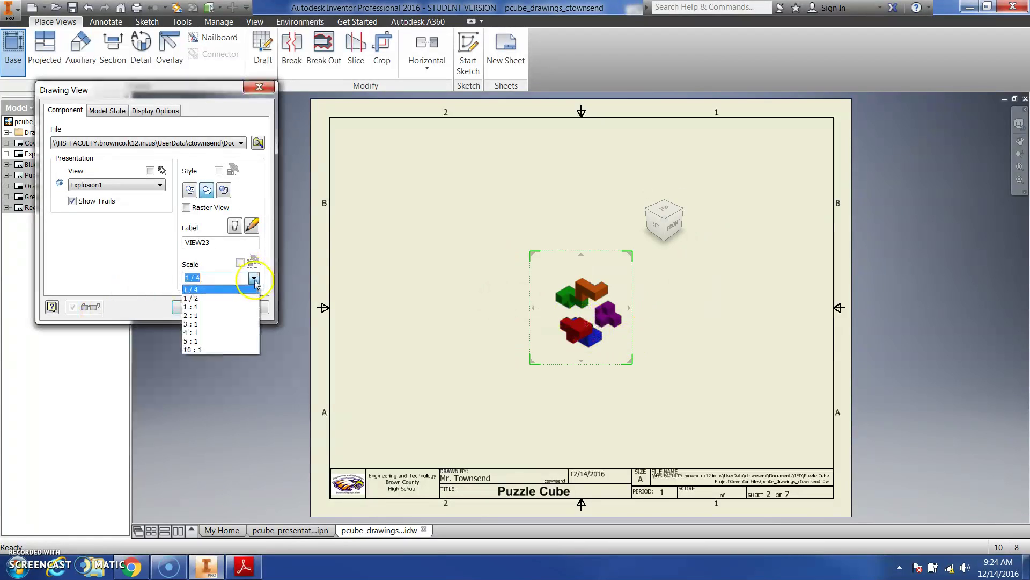
{"action": "left_click", "coordinate": [229, 299]}
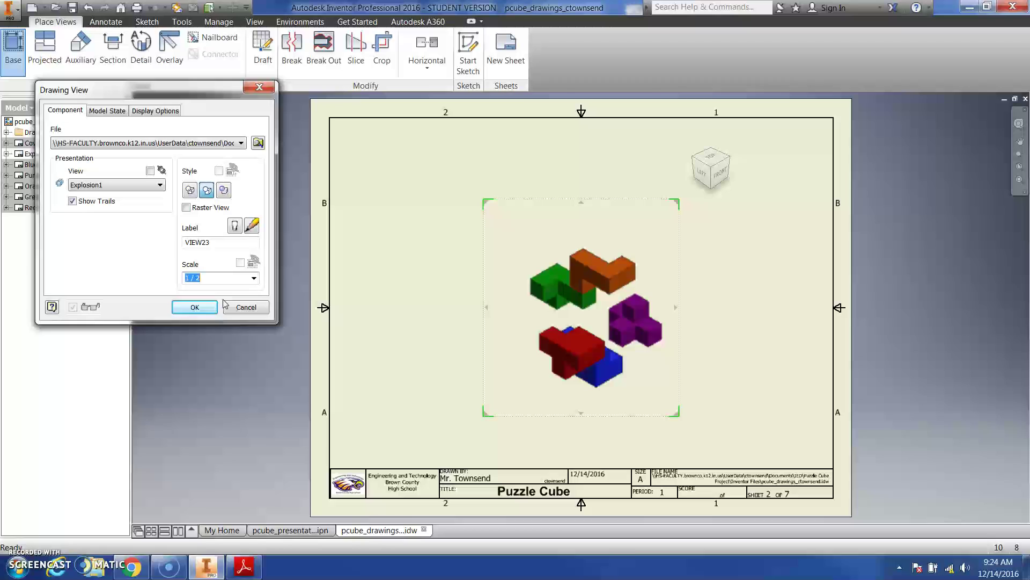
{"action": "left_click", "coordinate": [253, 277]}
{"action": "left_click", "coordinate": [216, 307]}
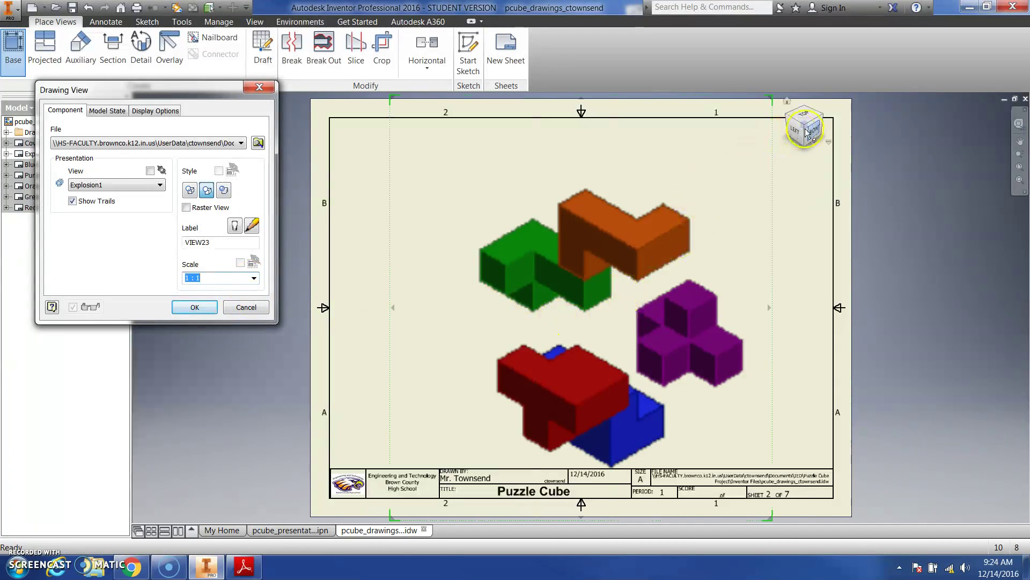
- Try the top isometric orientations of the exploded view and settle on Top-Front-Right, with the five pieces clearly separated
{"action": "left_click", "coordinate": [820, 120]}
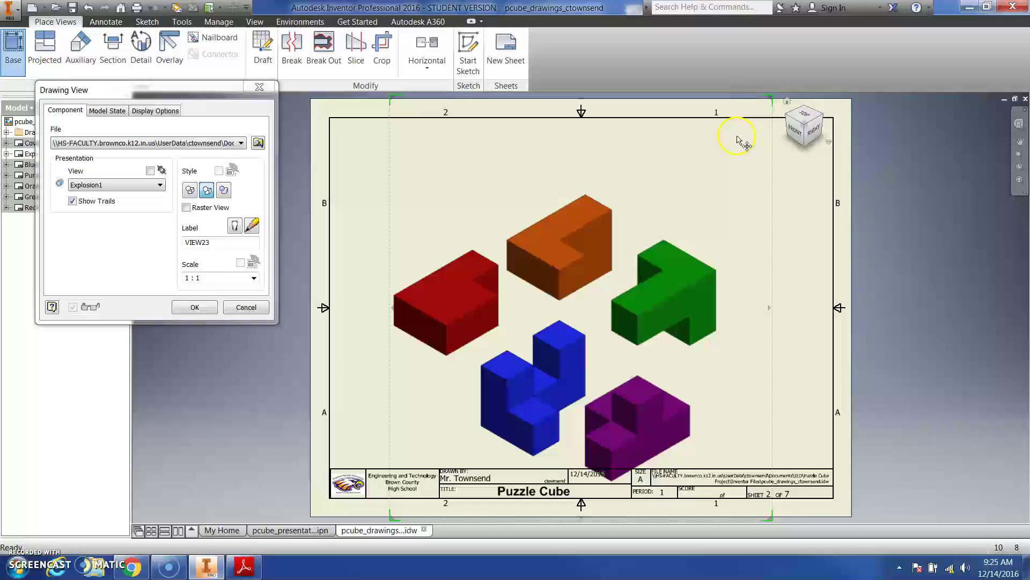
{"action": "left_click", "coordinate": [788, 115]}
{"action": "left_click", "coordinate": [788, 114]}
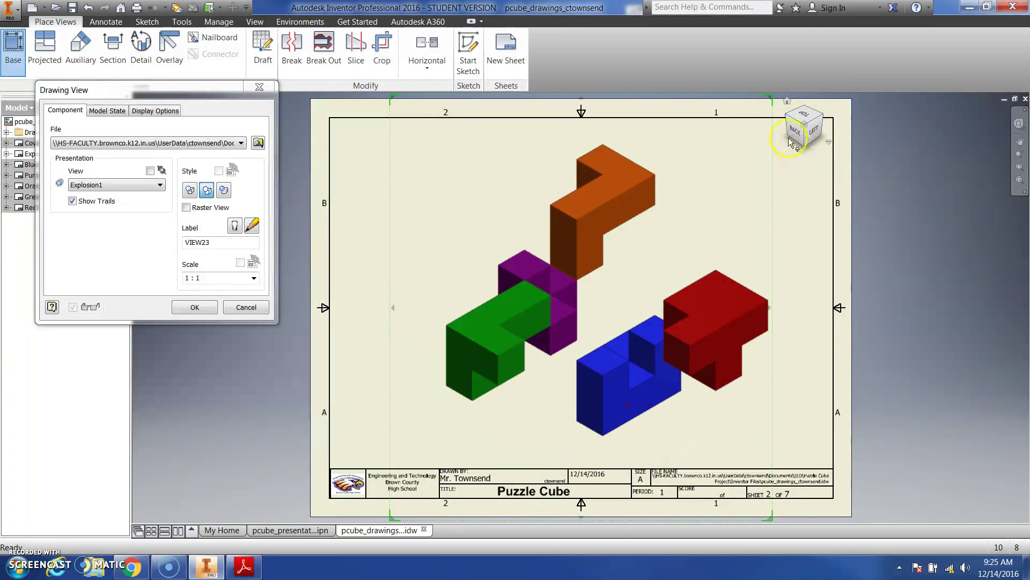
{"action": "left_click", "coordinate": [788, 116]}
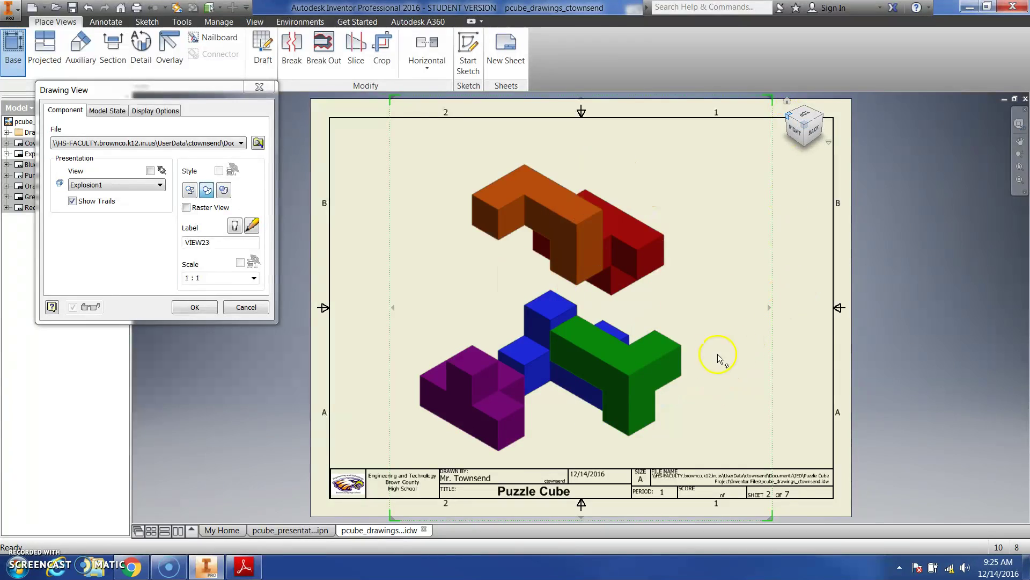
{"action": "left_click", "coordinate": [788, 116]}
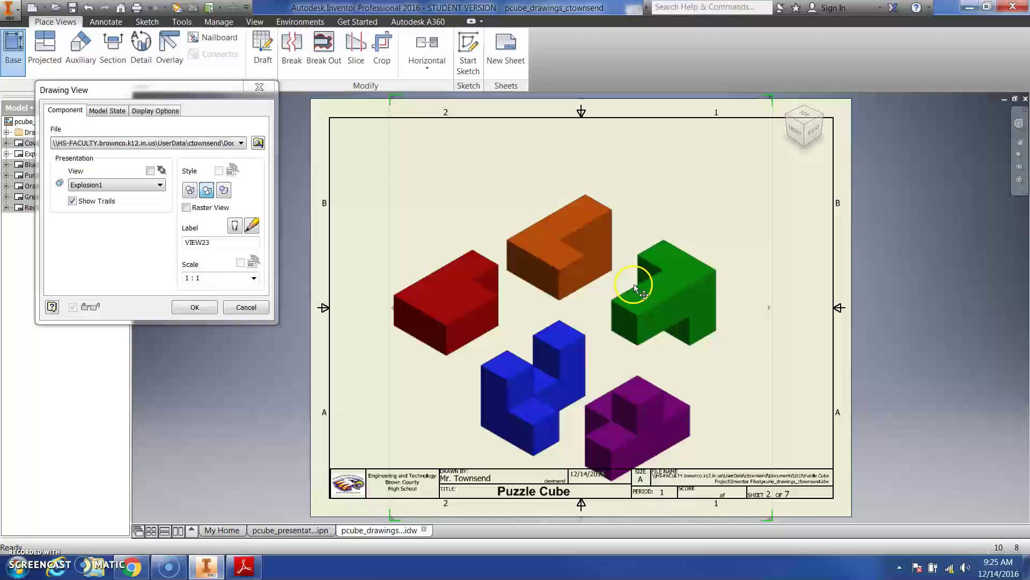
- Position the exploded view toward the upper right of the sheet, set its style to Shaded, and place it
{"action": "mouse_move", "coordinate": [526, 236]}
{"action": "left_mouse_down"}
{"action": "mouse_move", "coordinate": [617, 179]}
{"action": "mouse_move", "coordinate": [610, 187]}
{"action": "left_mouse_up"}
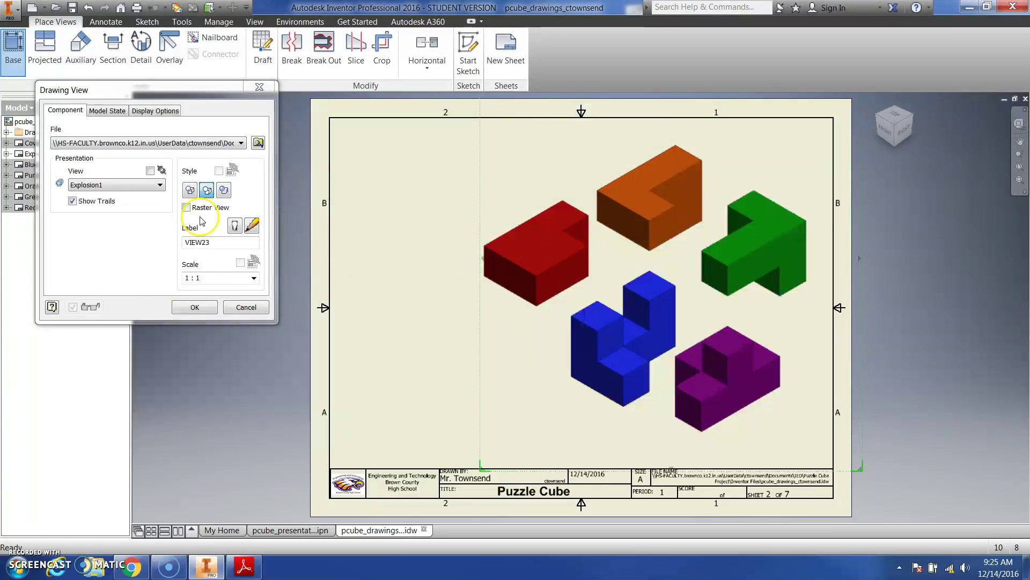
{"action": "left_click", "coordinate": [225, 191]}
{"action": "left_click", "coordinate": [201, 306]}
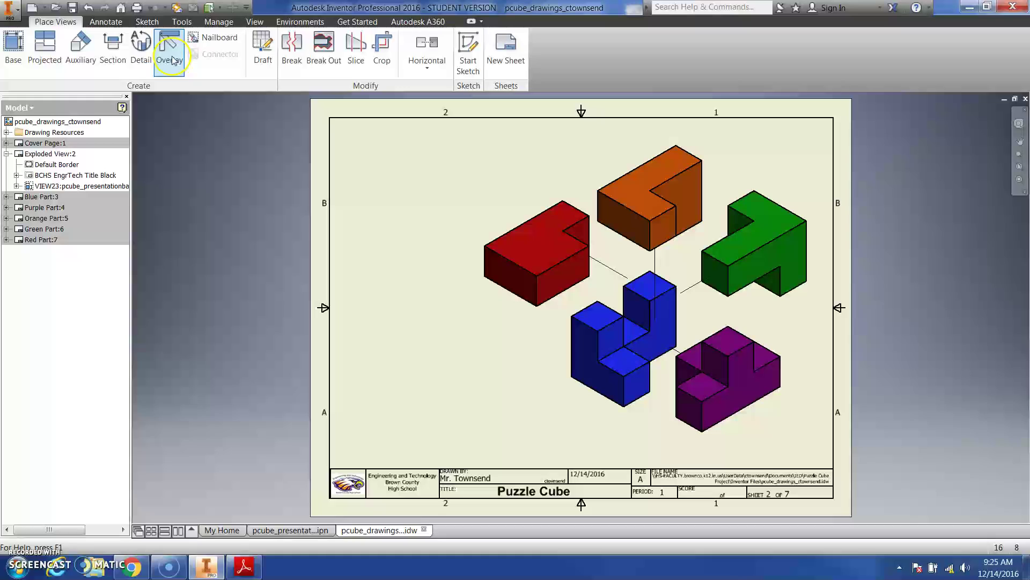
- Start Auto Balloon on the exploded view and select the red, orange, green, blue and purple pieces for ballooning
{"action": "left_click", "coordinate": [107, 22]}
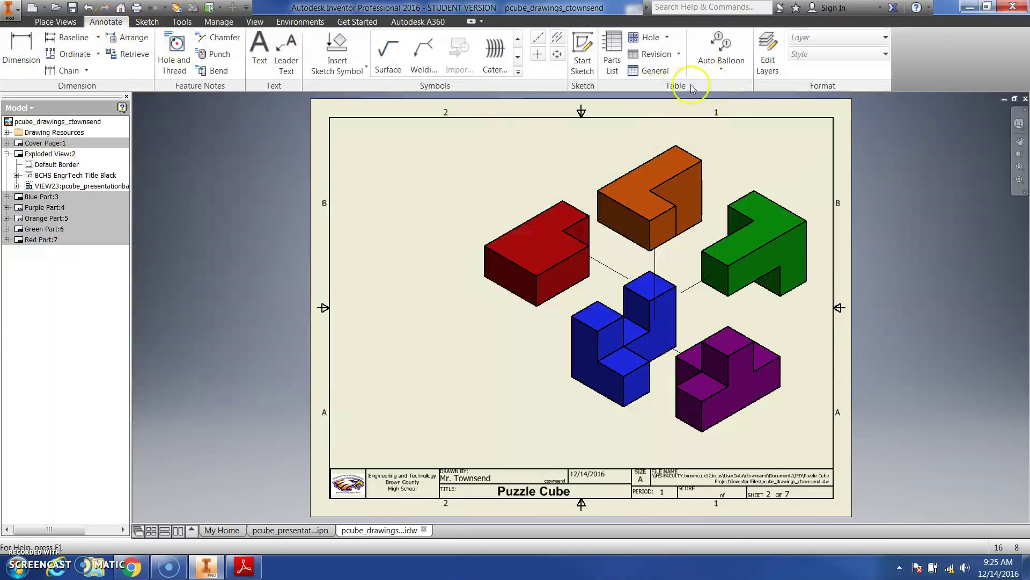
{"action": "left_click", "coordinate": [722, 68]}
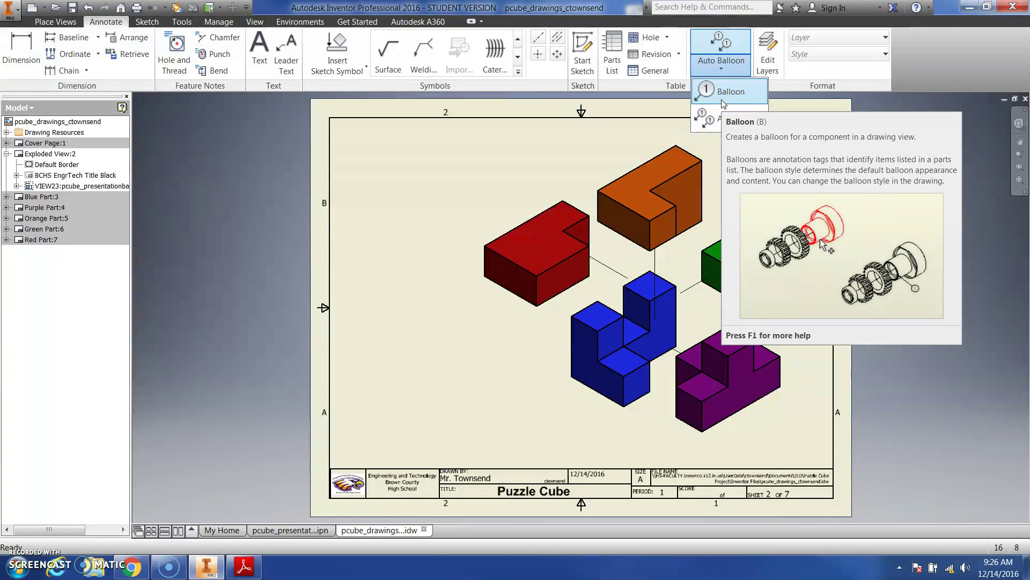
{"action": "left_click", "coordinate": [730, 119]}
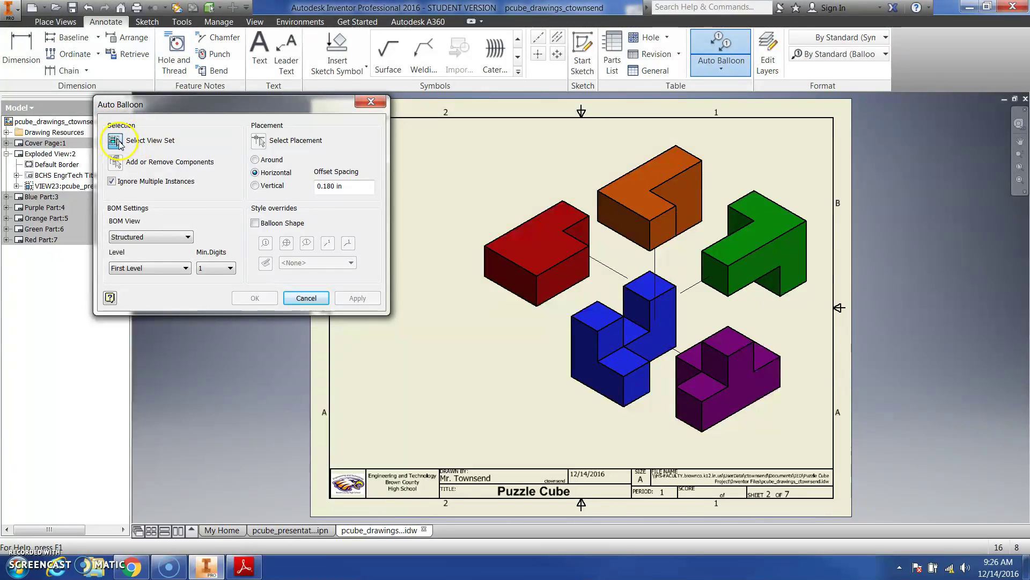
{"action": "left_click", "coordinate": [552, 138]}
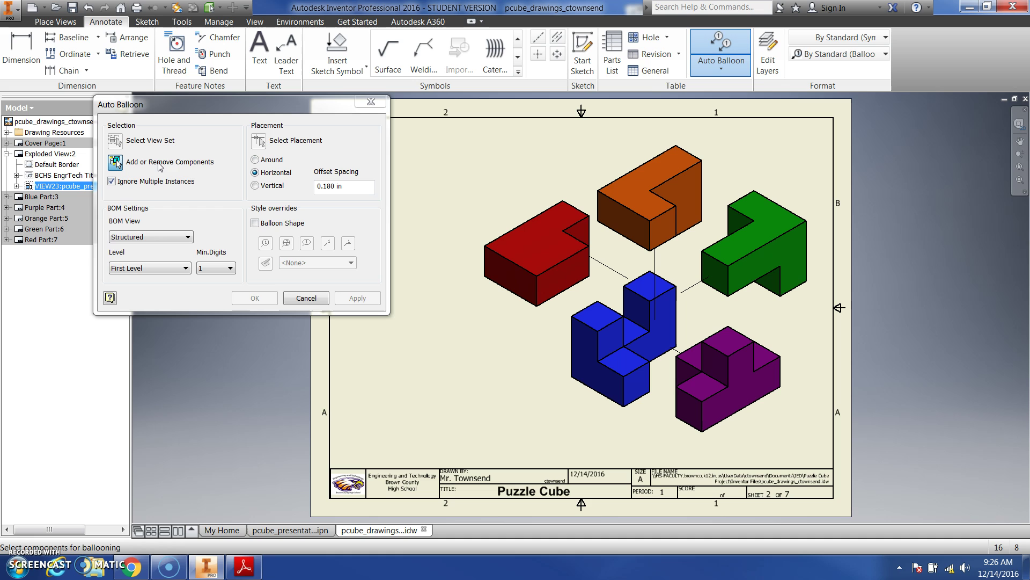
{"action": "left_click", "coordinate": [487, 295]}
{"action": "left_click", "coordinate": [524, 269]}
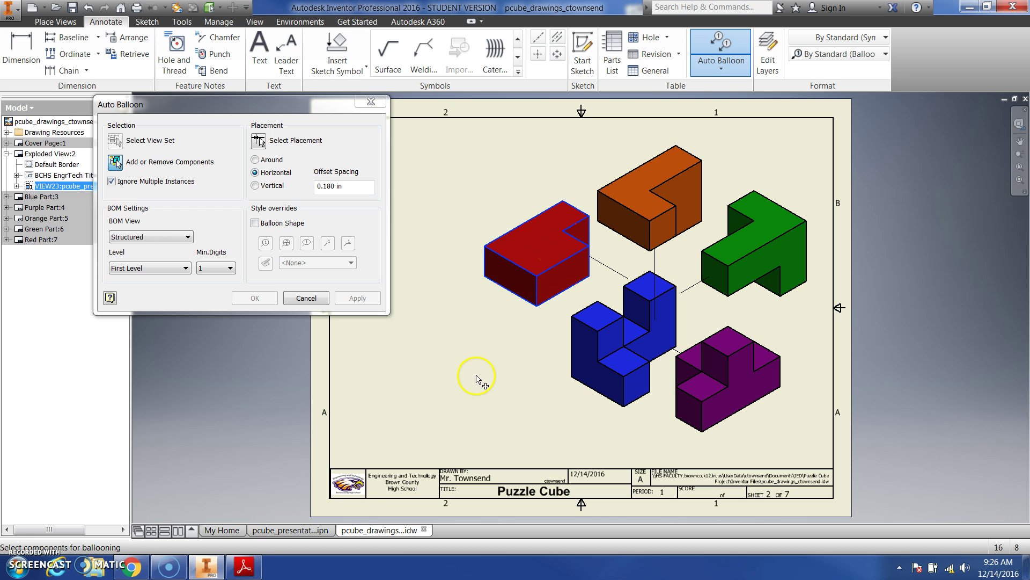
{"action": "left_click", "coordinate": [636, 211]}
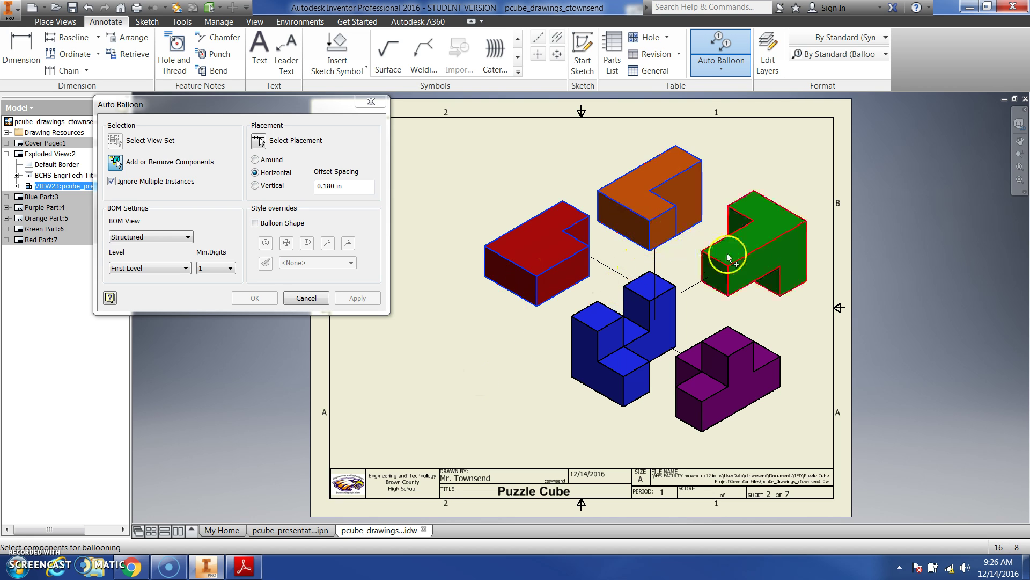
{"action": "left_click", "coordinate": [735, 256]}
{"action": "left_click", "coordinate": [657, 292]}
{"action": "left_click", "coordinate": [725, 355]}
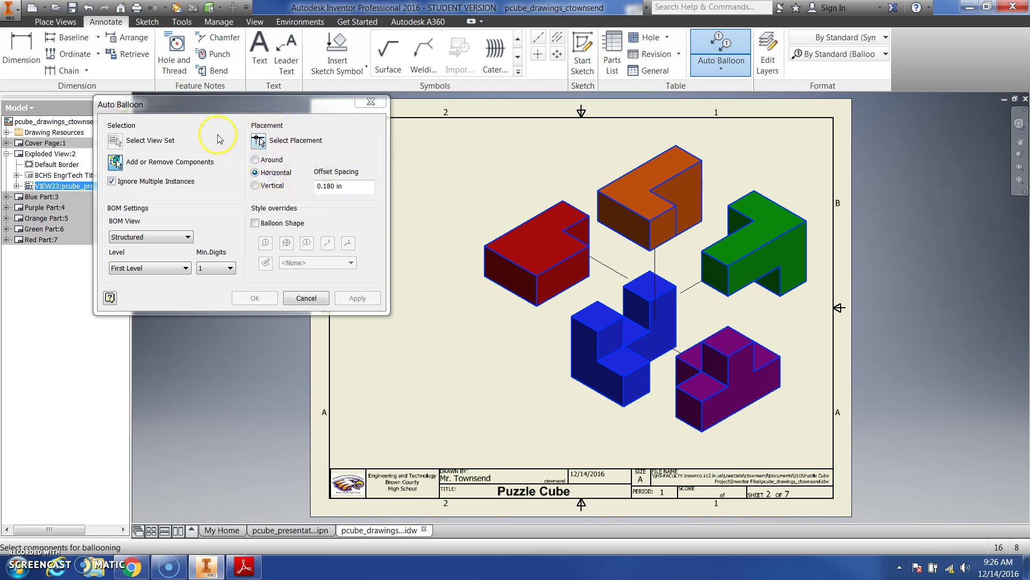
- Place the balloons with the Around arrangement and enable the BOM view of the referenced assembly to create them
{"action": "left_click", "coordinate": [259, 140]}
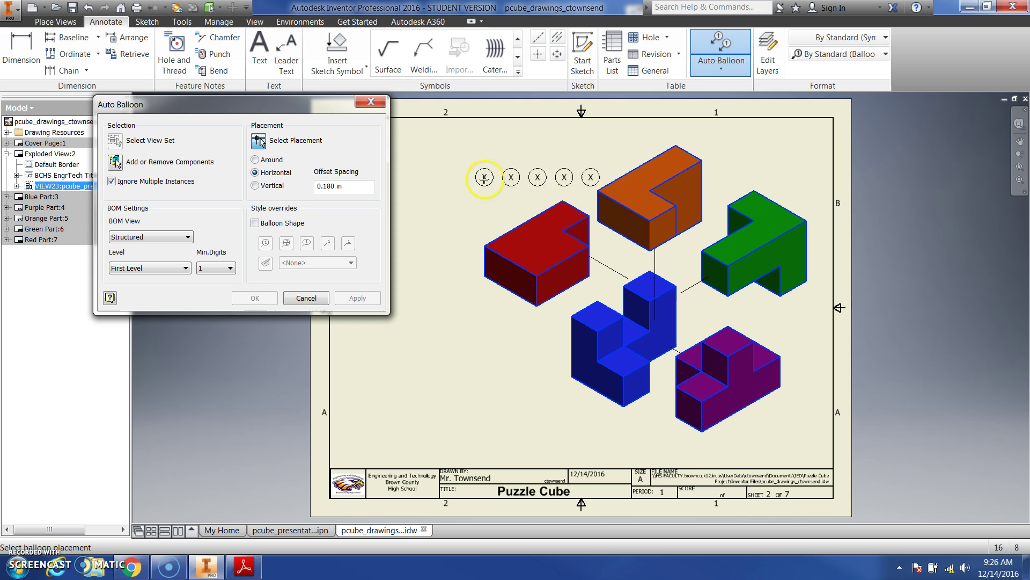
{"action": "left_click", "coordinate": [255, 159]}
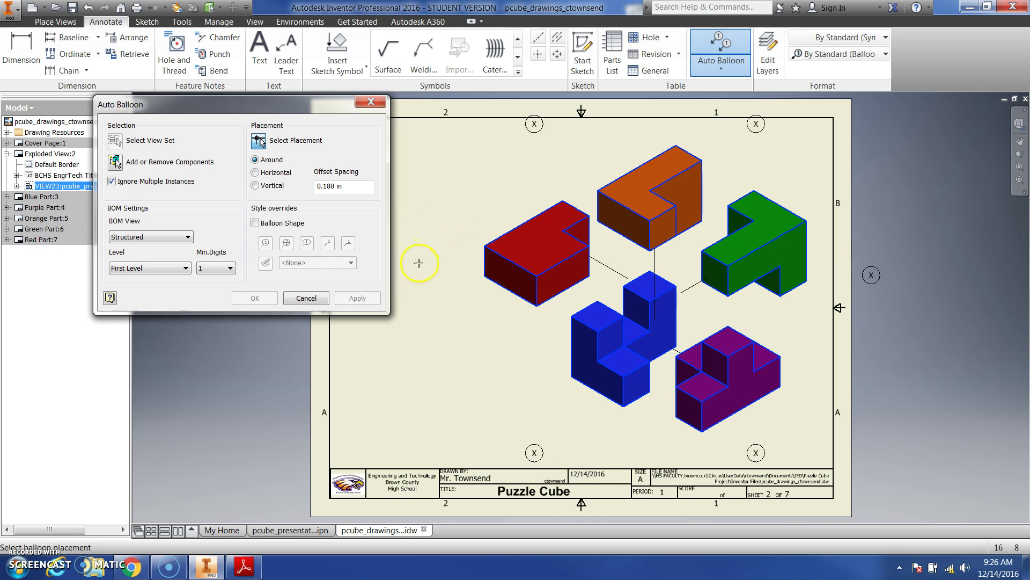
{"action": "left_click", "coordinate": [463, 245]}
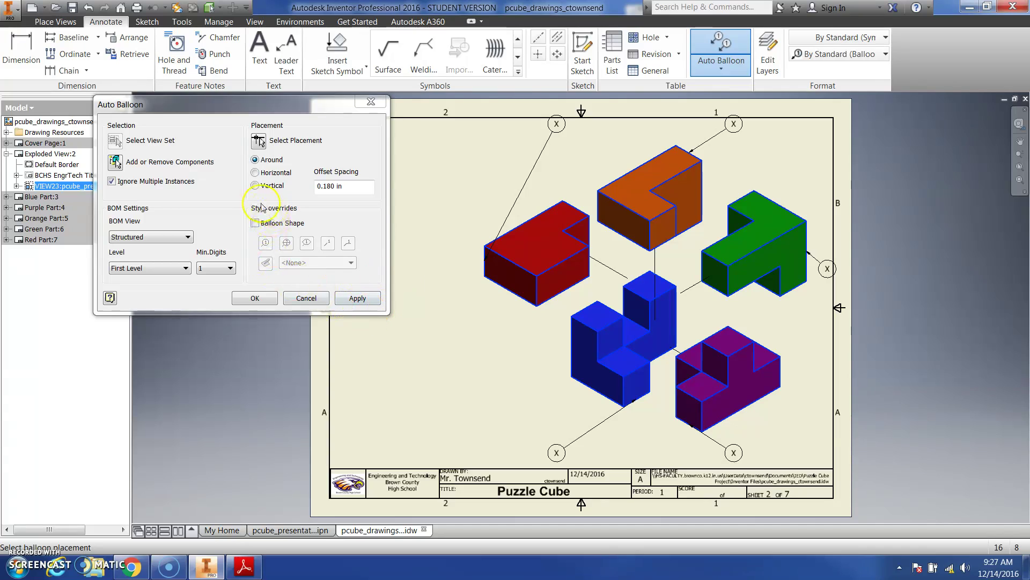
{"action": "left_click", "coordinate": [260, 300]}
{"action": "left_click", "coordinate": [279, 257]}
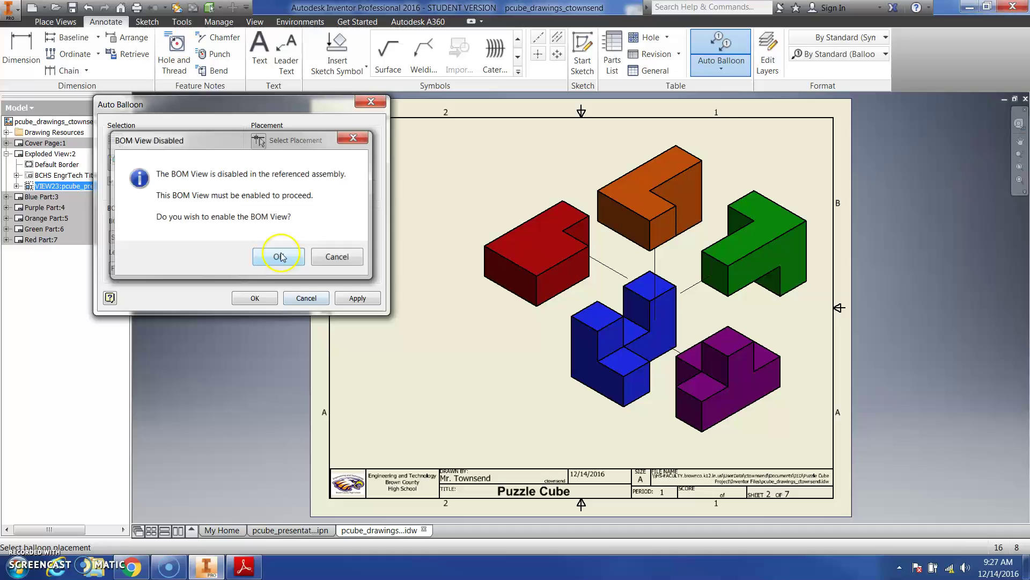
{"action": "left_click", "coordinate": [370, 102]}
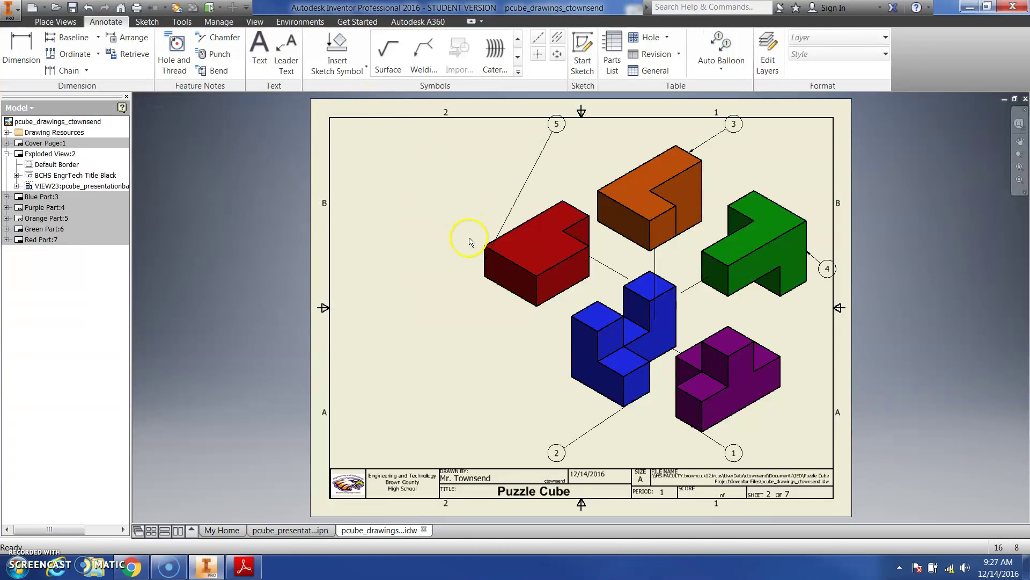
- Move the red piece's balloon close above it and reattach the leader arrow to the piece's upper-left edge
{"action": "left_click", "coordinate": [558, 122]}
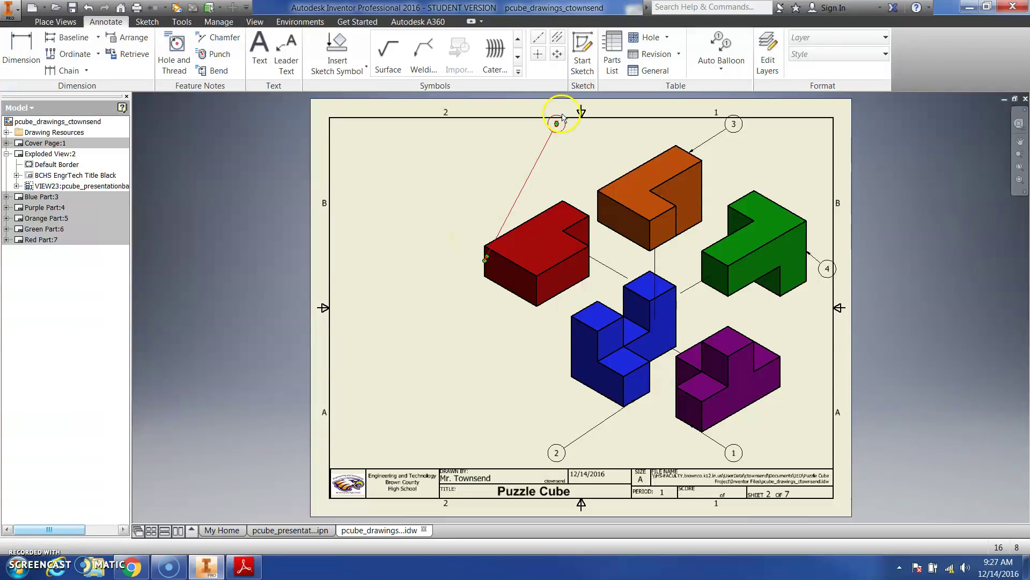
{"action": "left_click", "coordinate": [667, 131]}
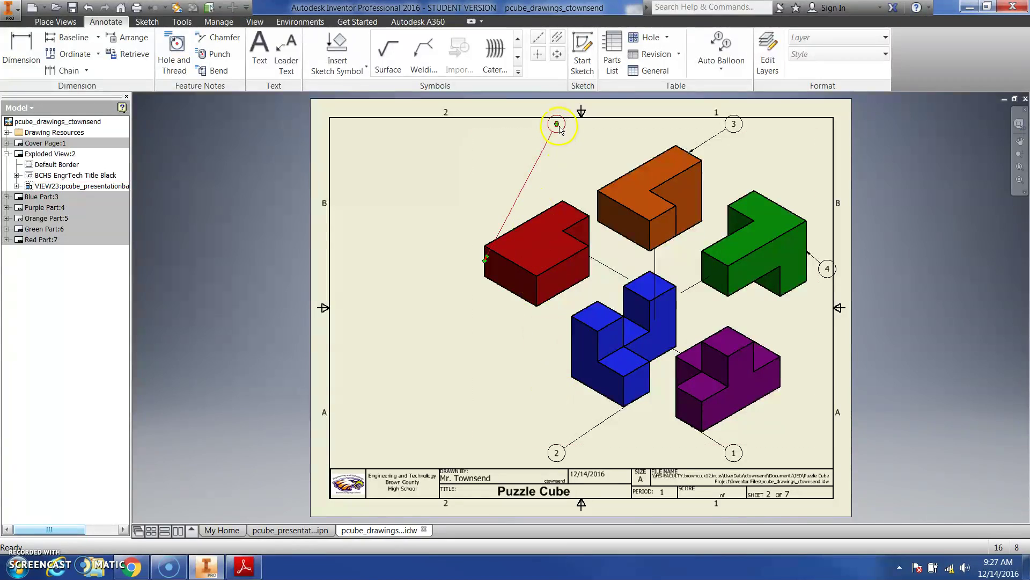
{"action": "left_click_drag", "start_coordinate": [558, 126], "coordinate": [519, 188]}
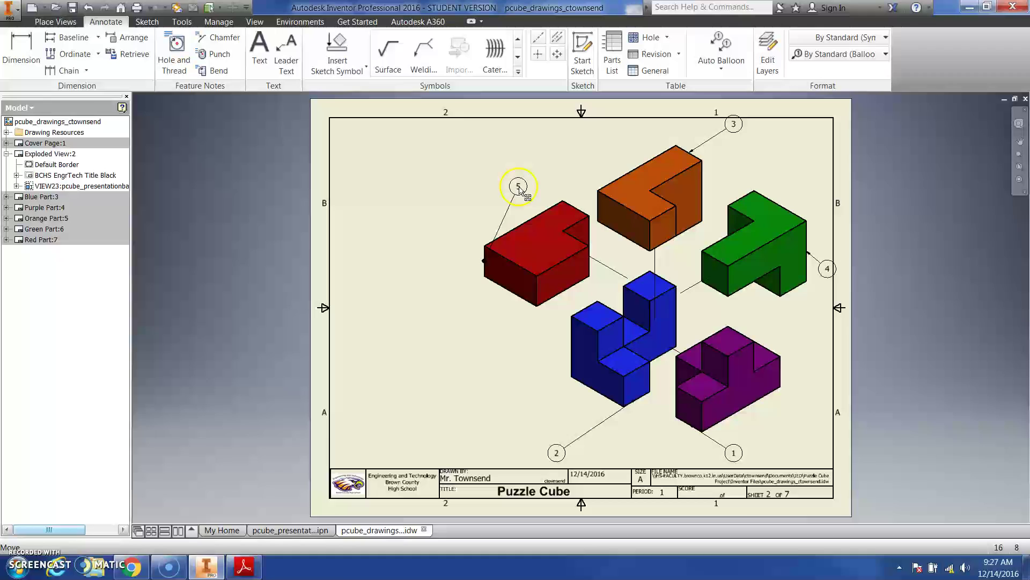
{"action": "left_click_drag", "start_coordinate": [486, 260], "coordinate": [521, 221]}
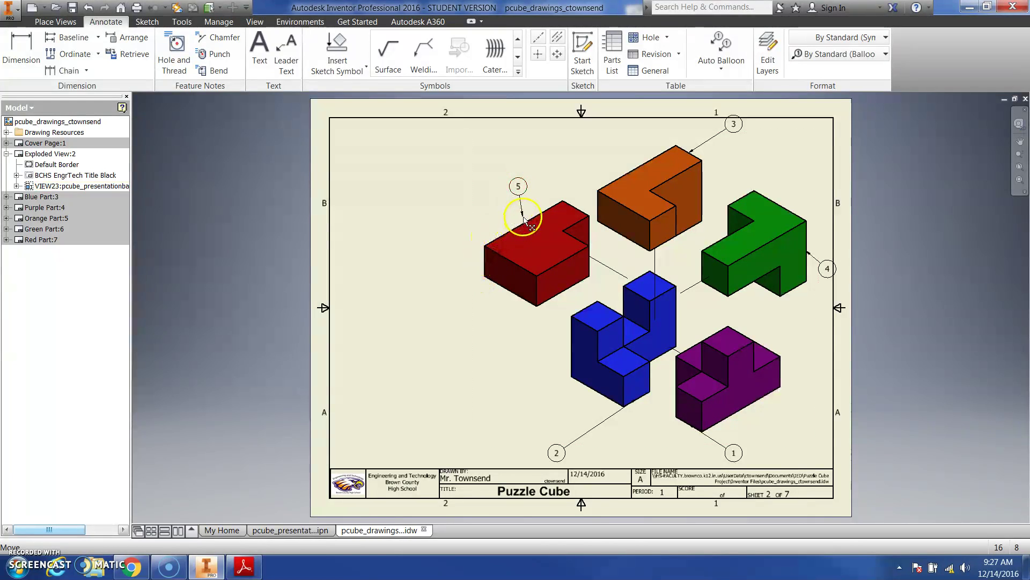
{"action": "left_click_drag", "start_coordinate": [525, 216], "coordinate": [525, 220]}
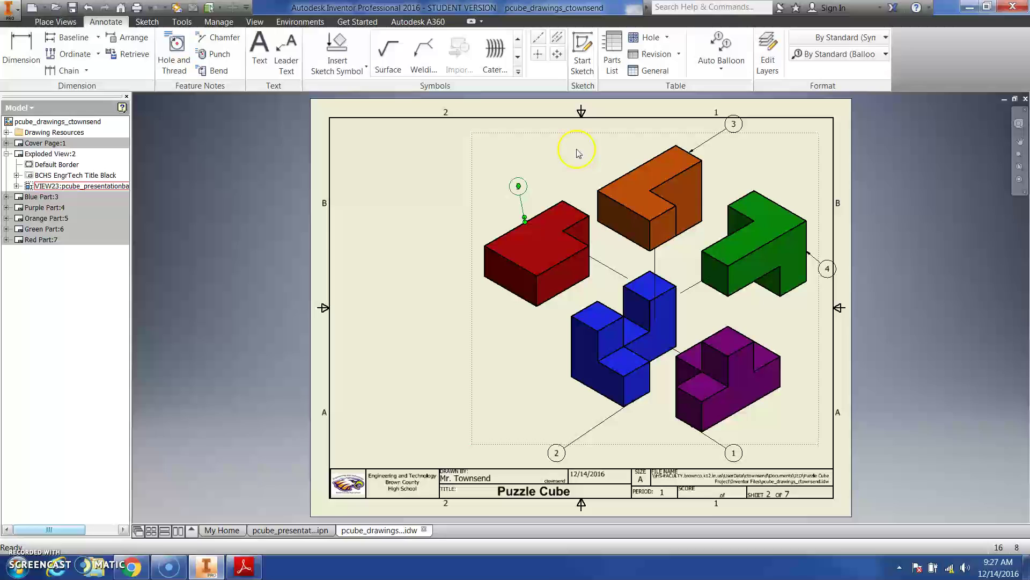
- Bring the orange piece's balloon closer, and move the green piece's balloon above it with its leader on the upper-right edge
{"action": "left_click_drag", "start_coordinate": [733, 124], "coordinate": [722, 141]}
{"action": "left_click_drag", "start_coordinate": [827, 268], "coordinate": [807, 161]}
{"action": "left_click_drag", "start_coordinate": [806, 249], "coordinate": [809, 254]}
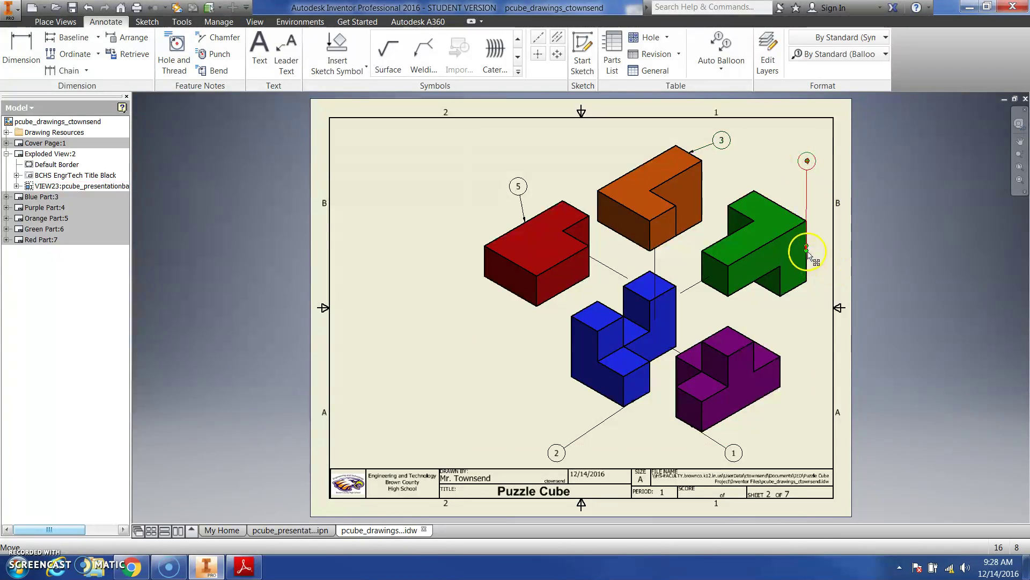
{"action": "scroll", "coordinate": [807, 250], "scroll_direction": "up", "scroll_amount": 4}
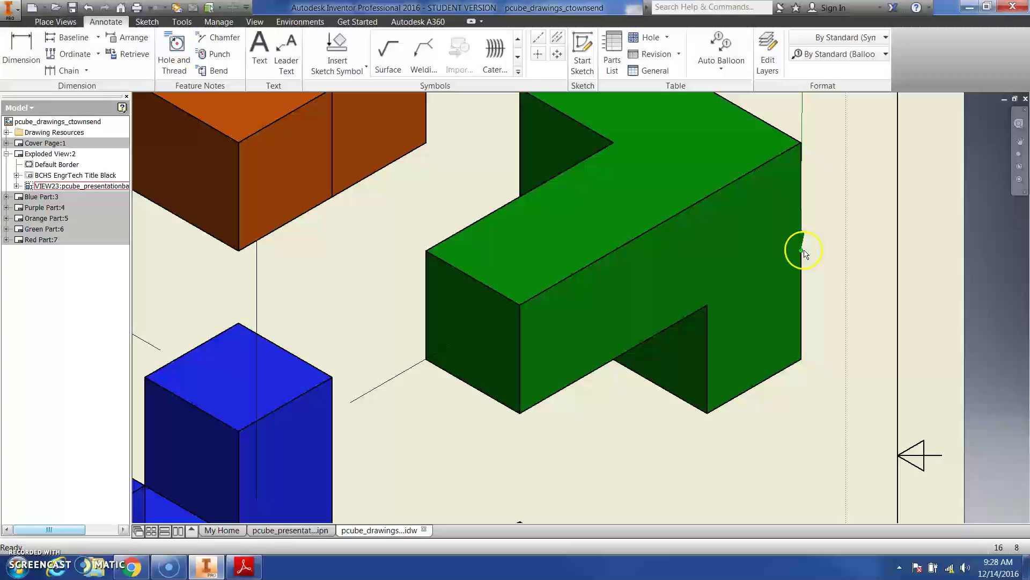
{"action": "left_click_drag", "start_coordinate": [800, 251], "coordinate": [752, 110]}
- Move the blue and purple pieces' balloons just below them, reattaching the purple leader to that piece's lower-right edge
{"action": "middle_click", "coordinate": [789, 177]}
{"action": "middle_click", "coordinate": [789, 178]}
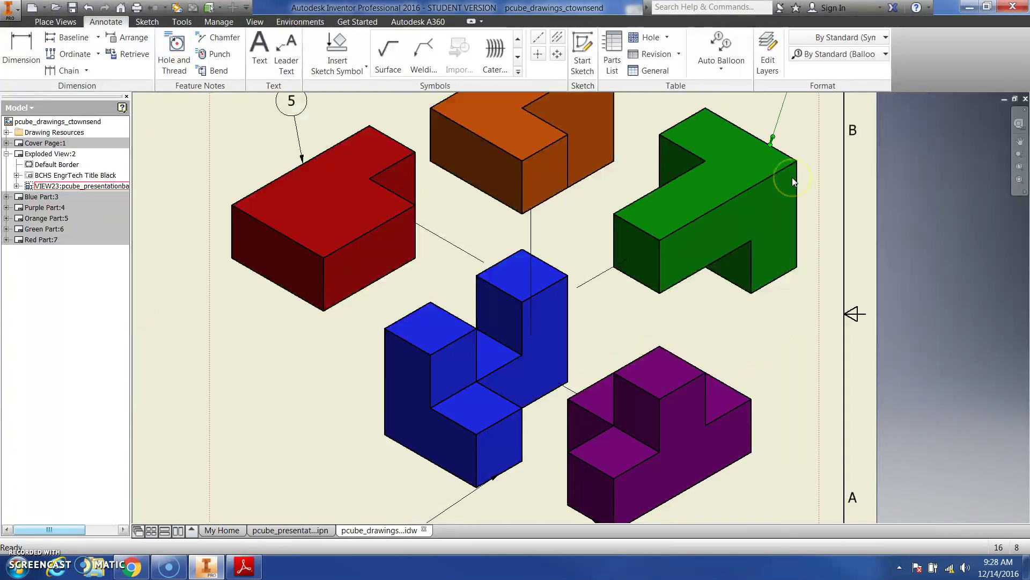
{"action": "scroll", "coordinate": [789, 271], "scroll_direction": "up", "scroll_amount": 3}
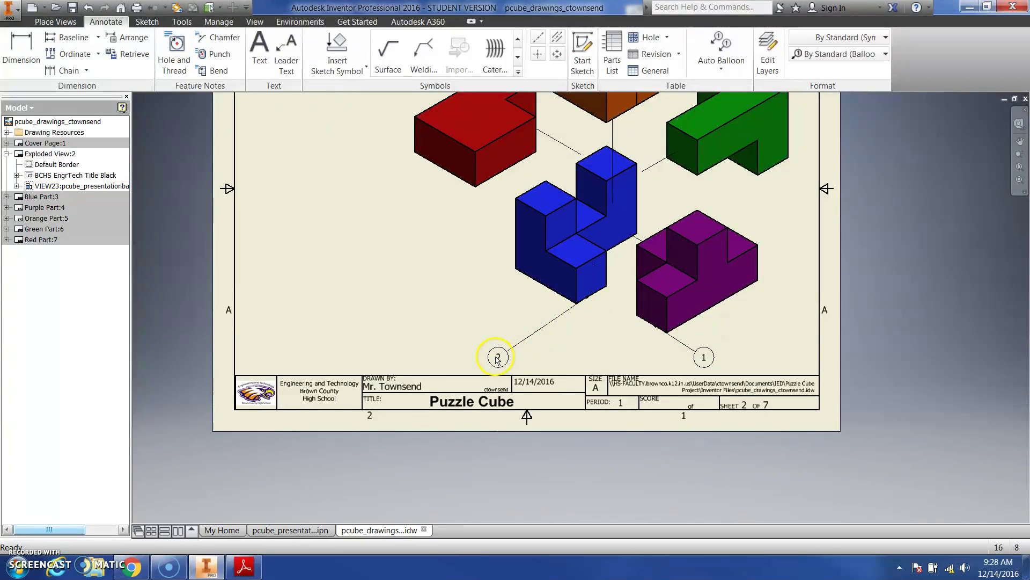
{"action": "left_click_drag", "start_coordinate": [526, 359], "coordinate": [605, 330]}
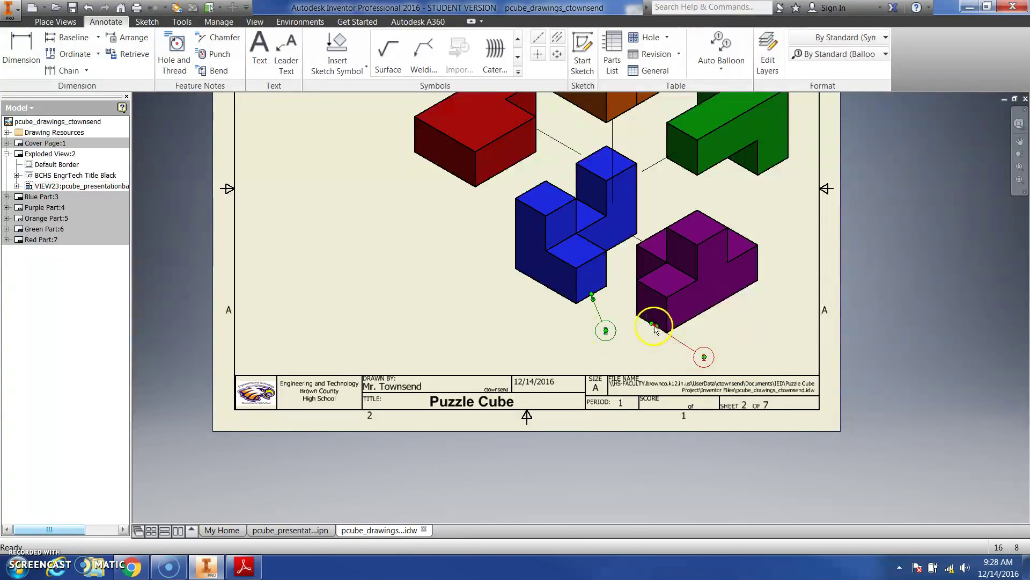
{"action": "left_click_drag", "start_coordinate": [653, 325], "coordinate": [712, 306]}
{"action": "left_click_drag", "start_coordinate": [704, 353], "coordinate": [749, 330]}
{"action": "middle_click_drag", "start_coordinate": [617, 229], "coordinate": [616, 333]}
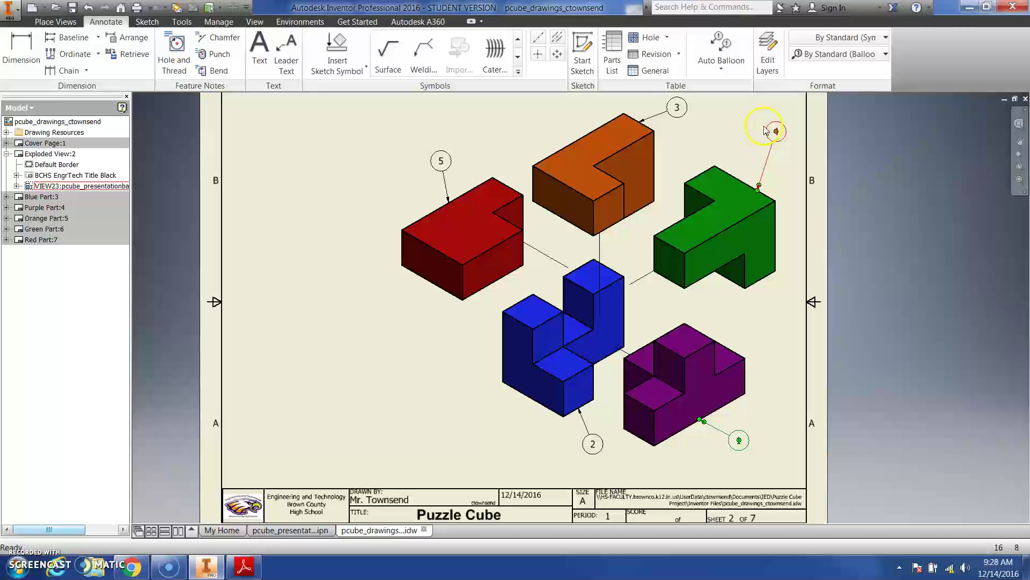
- Shorten the green piece's leader by moving its balloon closer to the piece
{"action": "left_click_drag", "start_coordinate": [777, 132], "coordinate": [766, 148]}
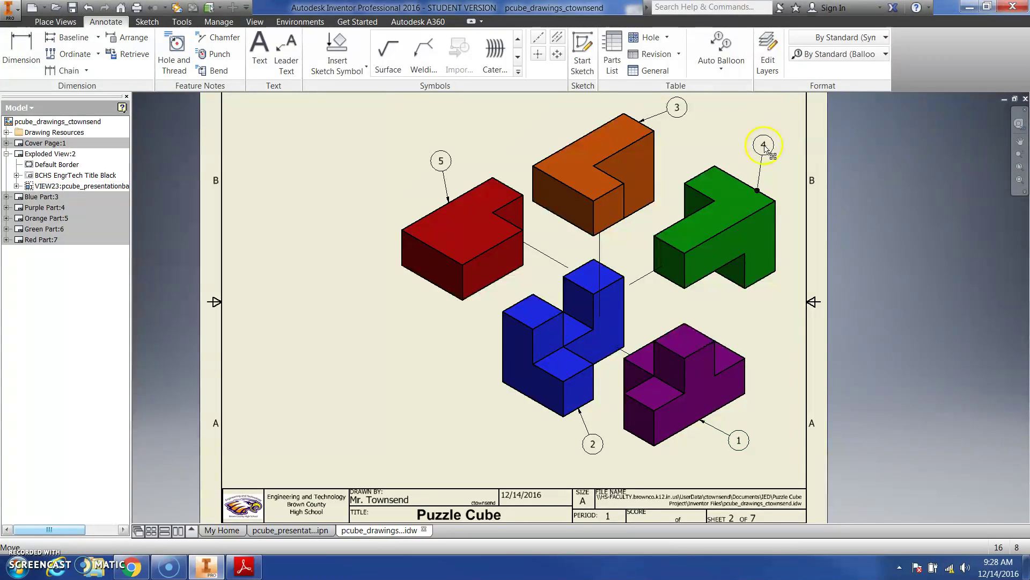
{"action": "left_click", "coordinate": [758, 178]}
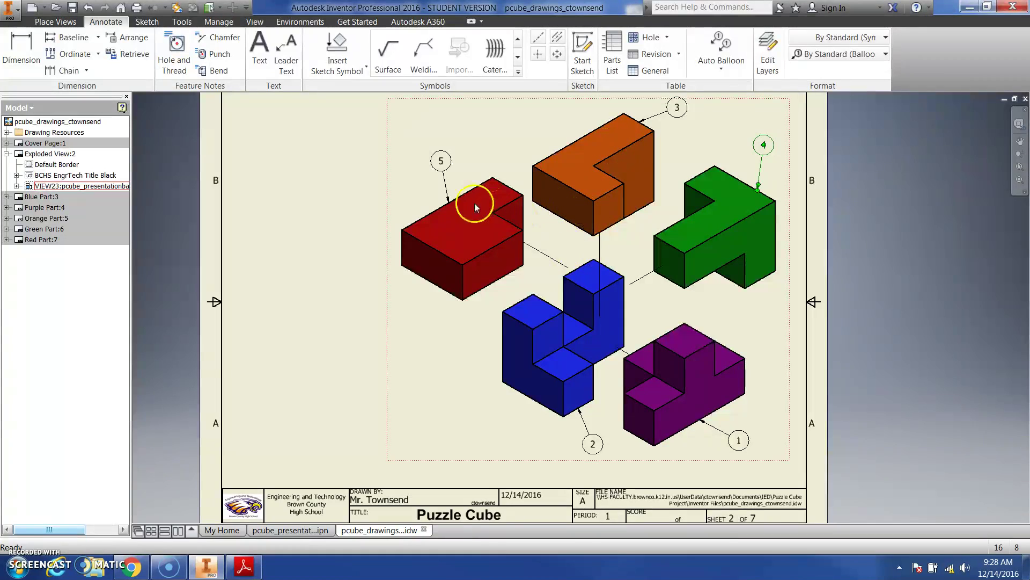
{"action": "left_click", "coordinate": [449, 186]}
- Shift the whole exploded view slightly right and up on the sheet to free space for a parts list
{"action": "scroll", "coordinate": [449, 186], "scroll_direction": "down", "scroll_amount": 3}
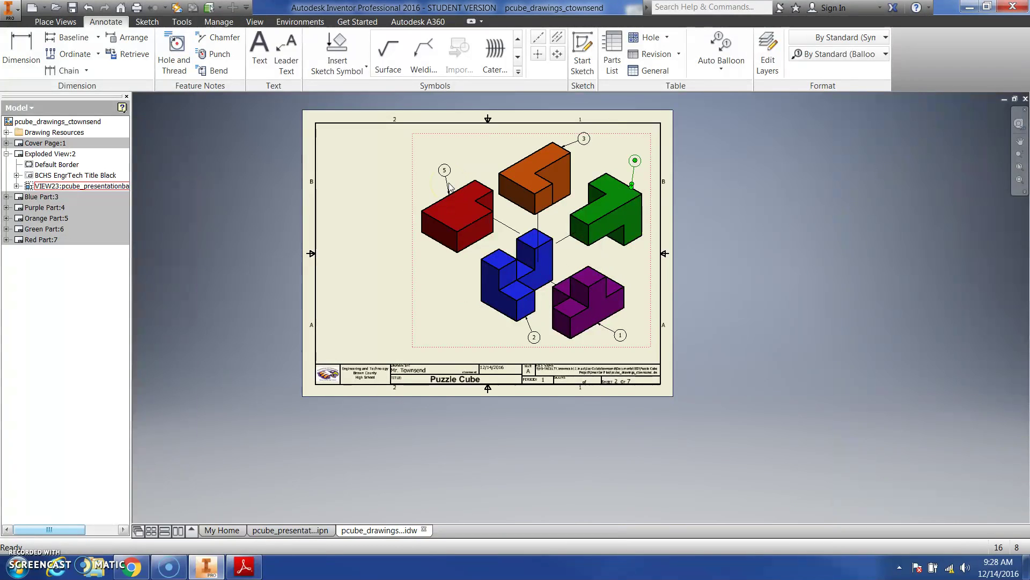
{"action": "left_click_drag", "start_coordinate": [505, 138], "coordinate": [518, 134]}
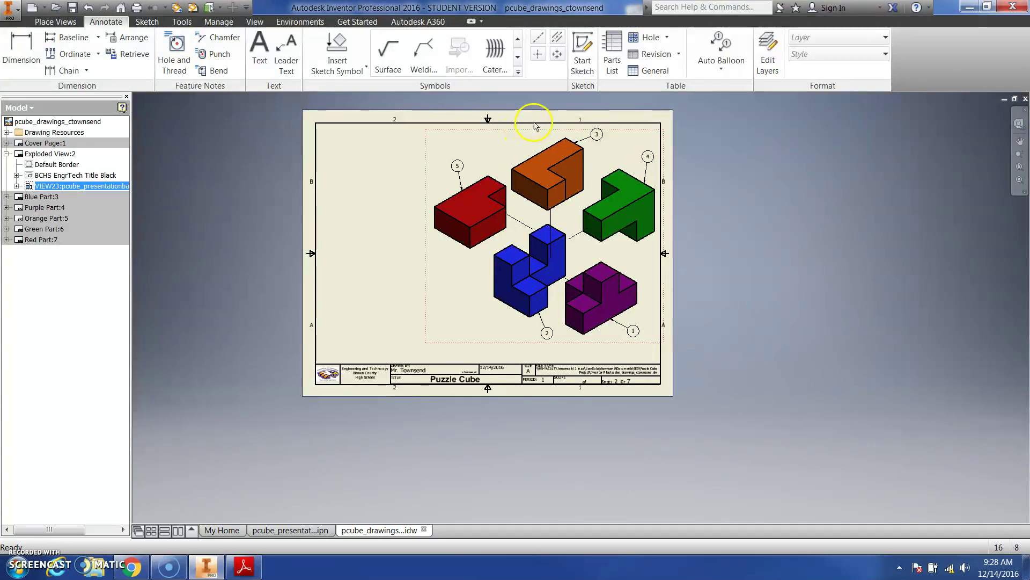
{"action": "left_click", "coordinate": [648, 156]}
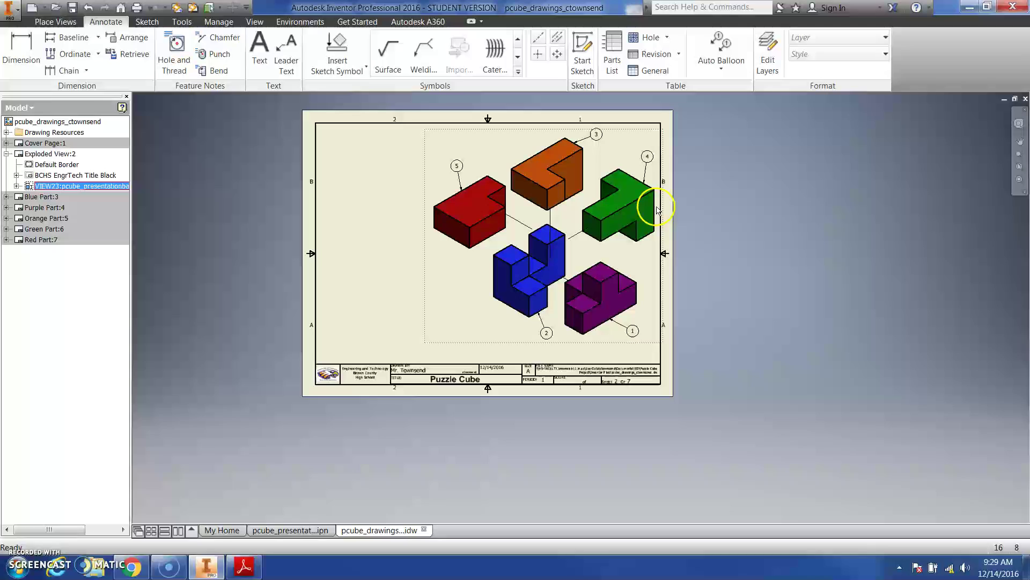
{"action": "left_click", "coordinate": [384, 334]}
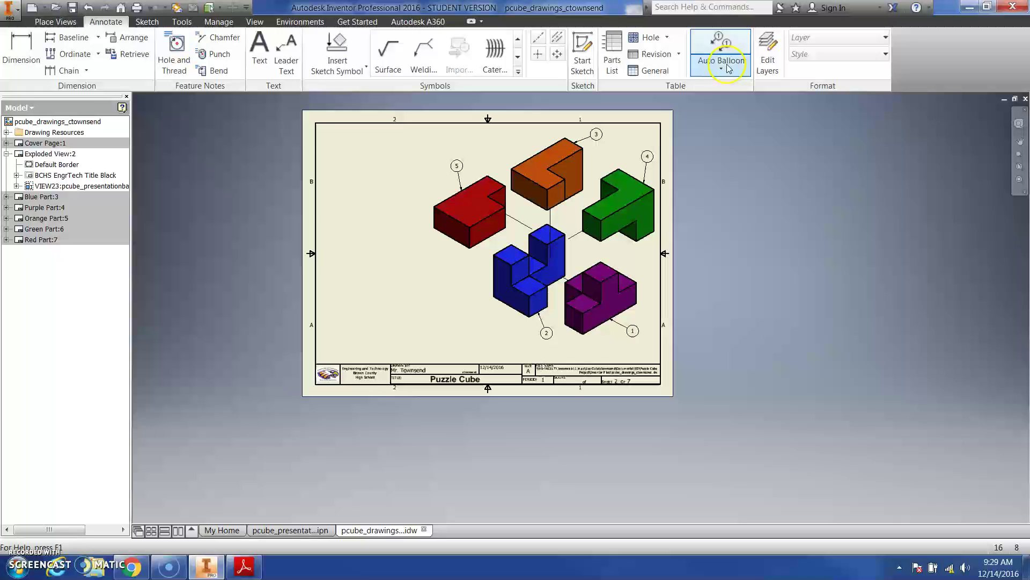
- Create a parts list from the exploded view and place it in the sheet's lower-left corner, directly above the title block
{"action": "left_click", "coordinate": [612, 57]}
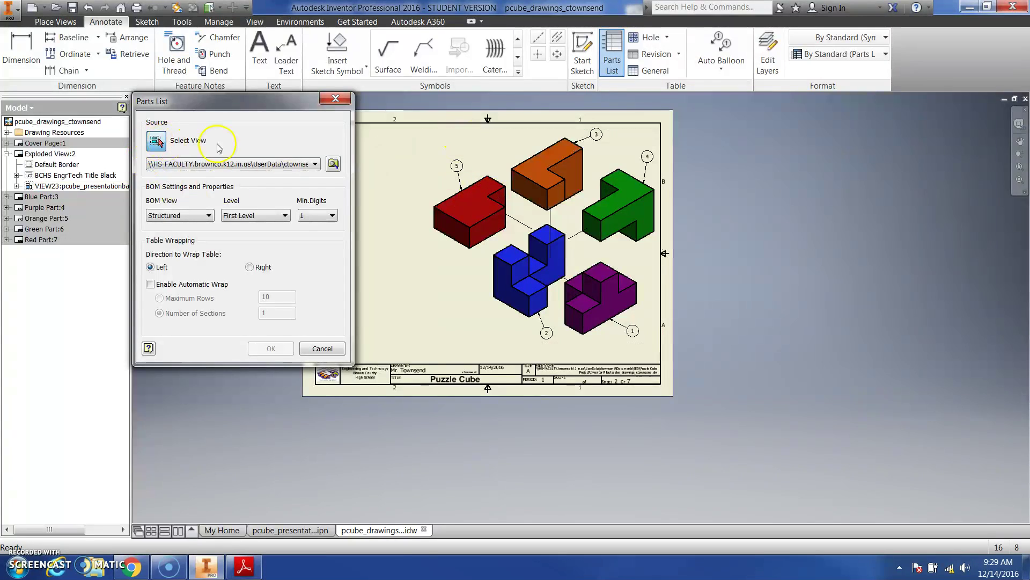
{"action": "left_click", "coordinate": [486, 134]}
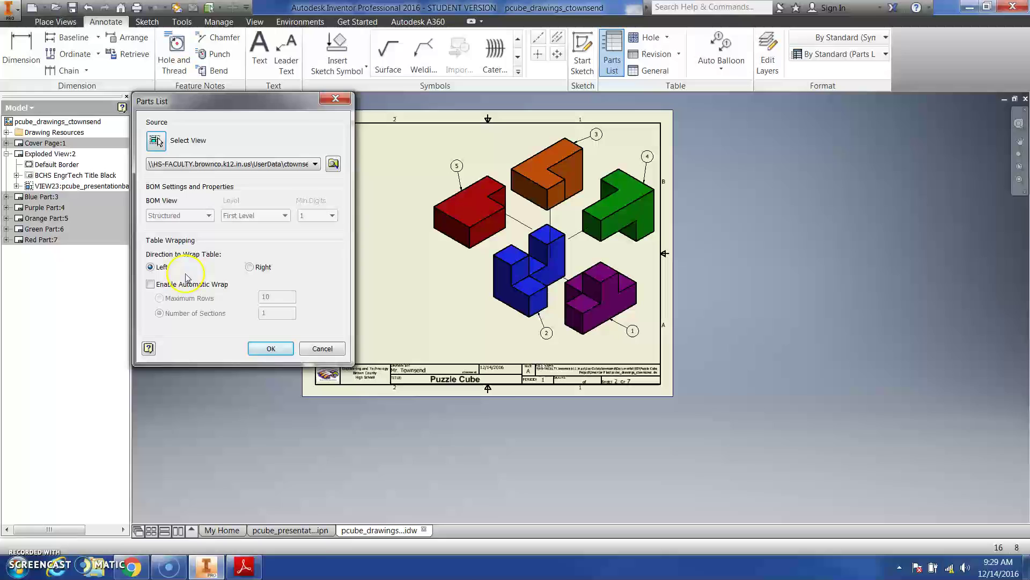
{"action": "left_click", "coordinate": [271, 349]}
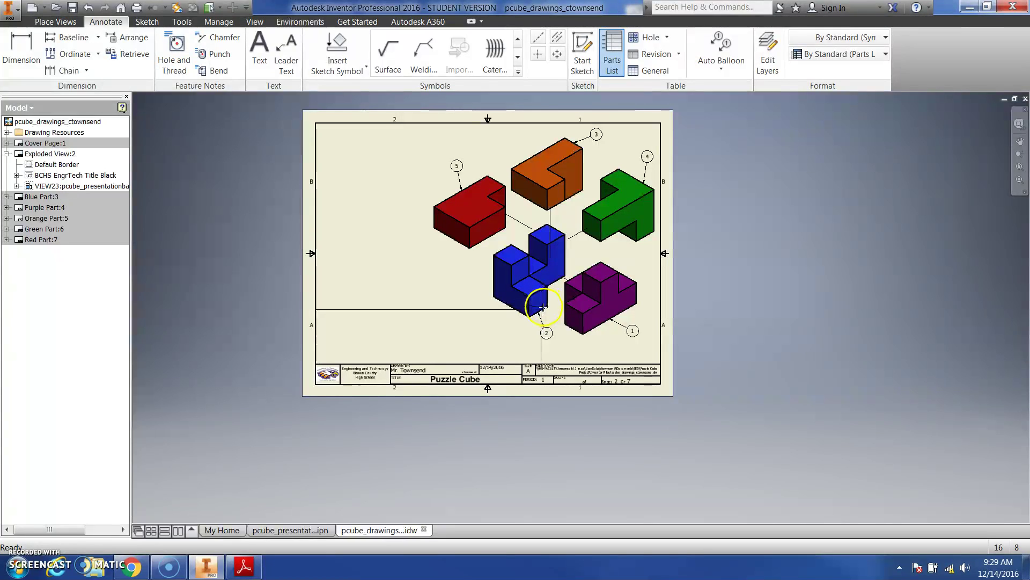
{"action": "left_click", "coordinate": [543, 305]}
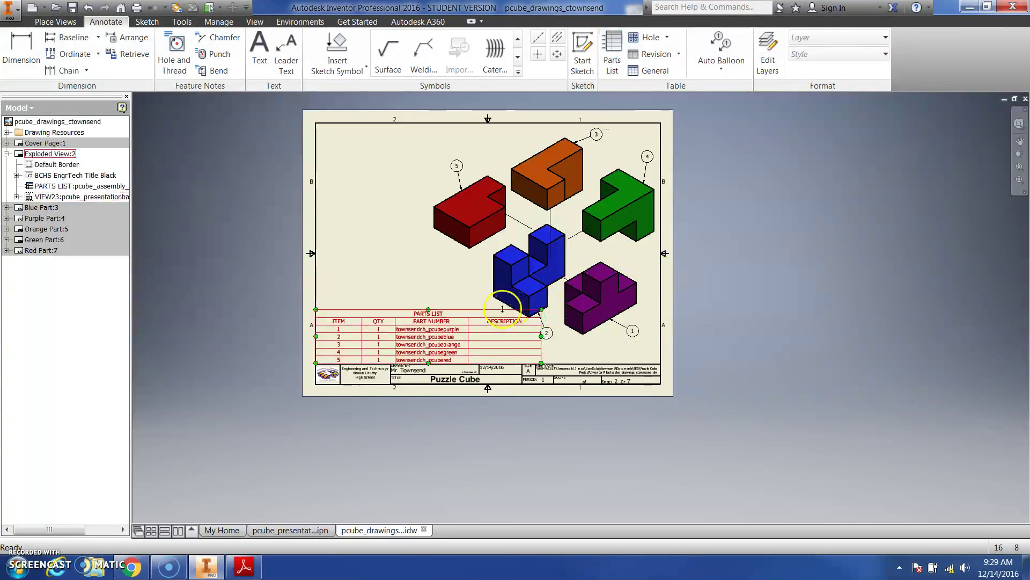
{"action": "scroll", "coordinate": [544, 309], "scroll_direction": "up", "scroll_amount": 4}
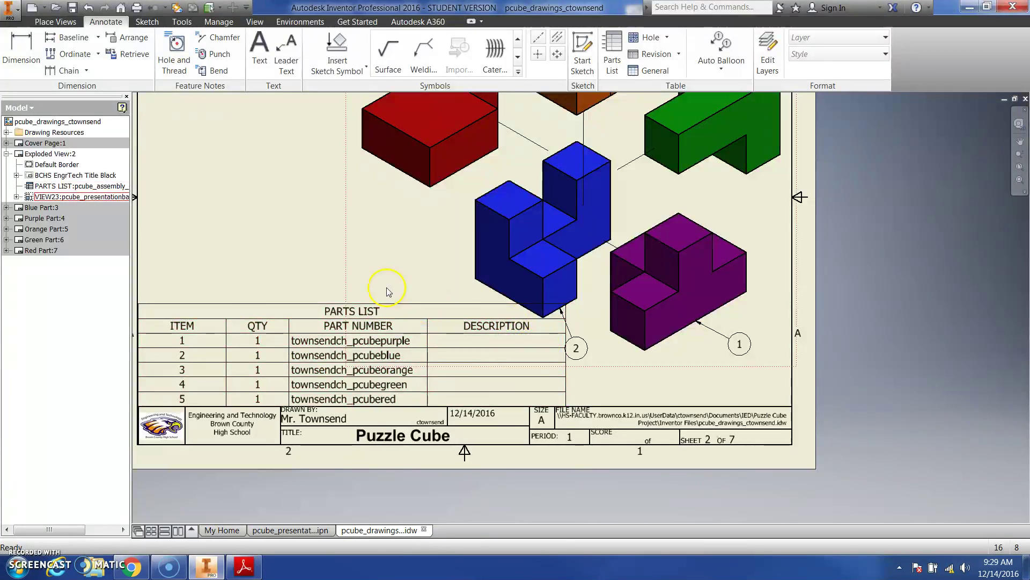
{"action": "scroll", "coordinate": [387, 290], "scroll_direction": "down", "scroll_amount": 3}
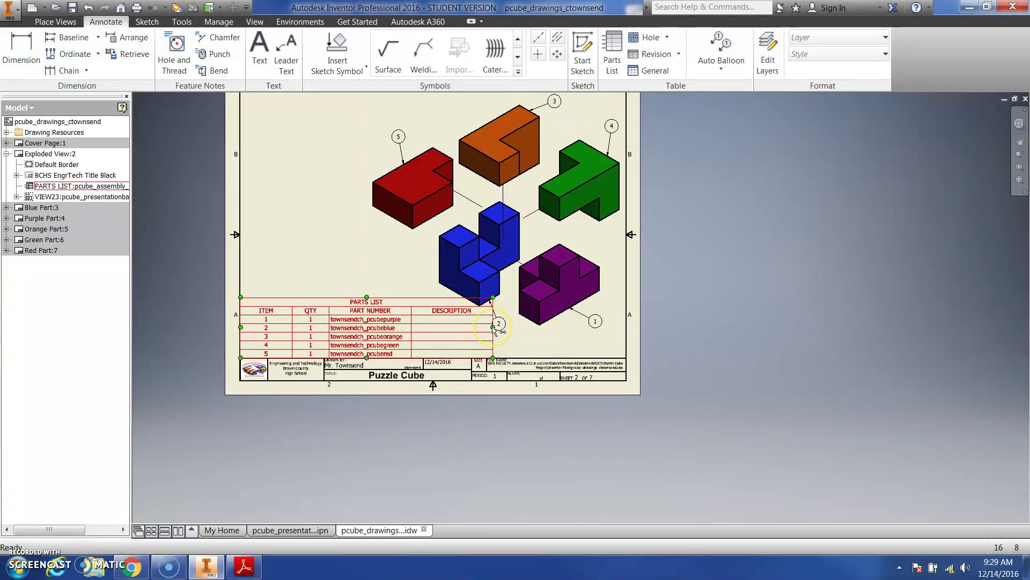
- Narrow the parts list and stretch it vertically to fill the space beside the exploded view, from the sheet's upper border to the title block
{"action": "left_click_drag", "start_coordinate": [493, 327], "coordinate": [373, 324]}
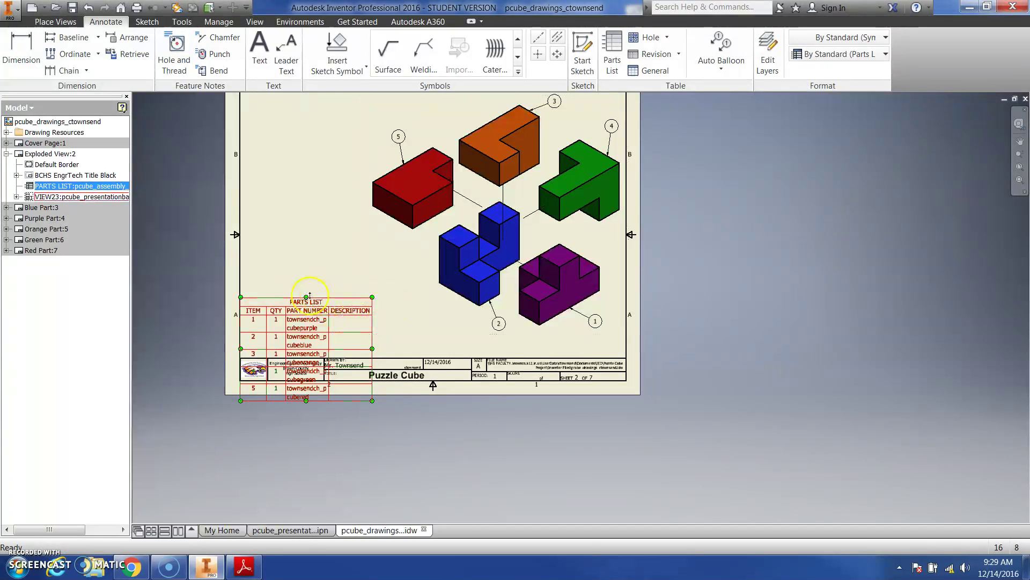
{"action": "middle_click_drag", "start_coordinate": [317, 268], "coordinate": [335, 330]}
{"action": "left_click_drag", "start_coordinate": [324, 358], "coordinate": [315, 153]}
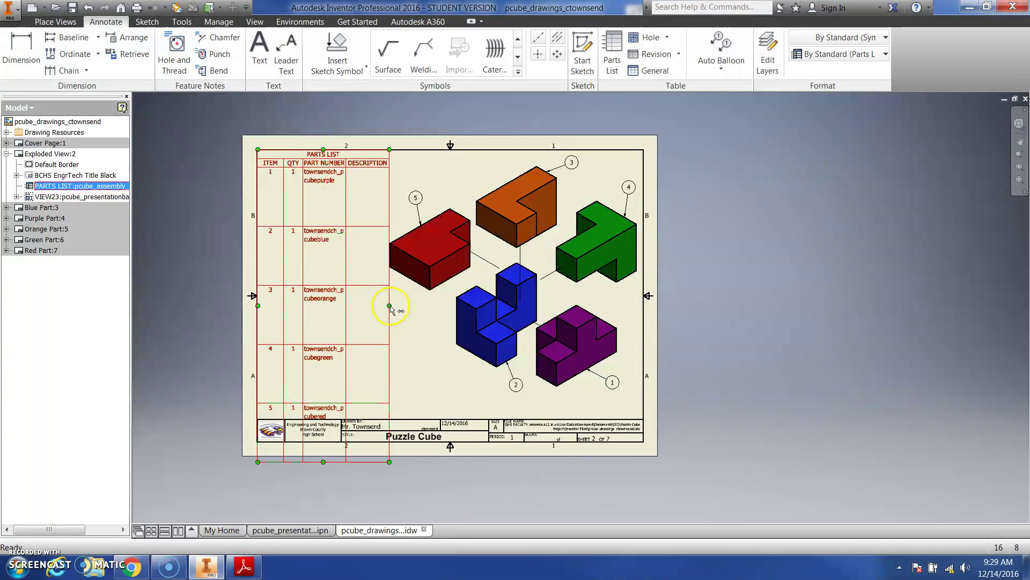
{"action": "left_click_drag", "start_coordinate": [323, 461], "coordinate": [323, 418]}
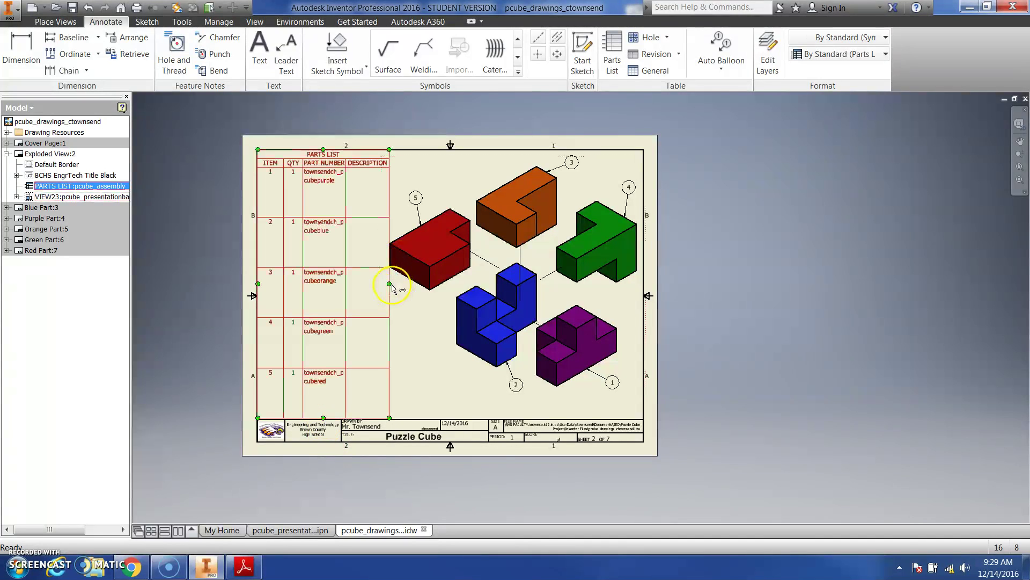
{"action": "left_click_drag", "start_coordinate": [390, 283], "coordinate": [385, 283]}
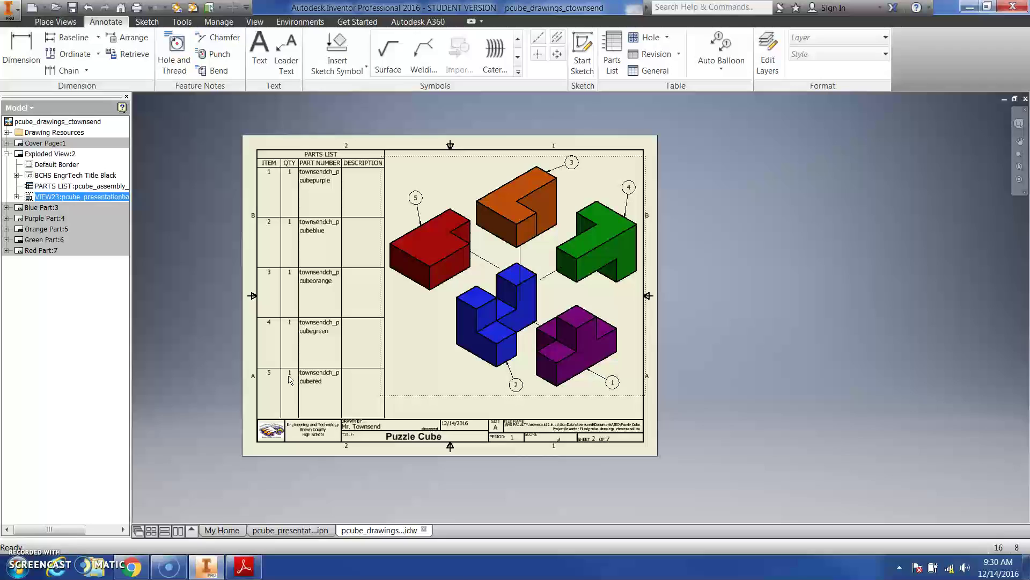
- Edit the parts list, entering the descriptions "Purple Part" for item 1 and "Blue Part" for item 2
{"action": "left_click", "coordinate": [305, 202]}
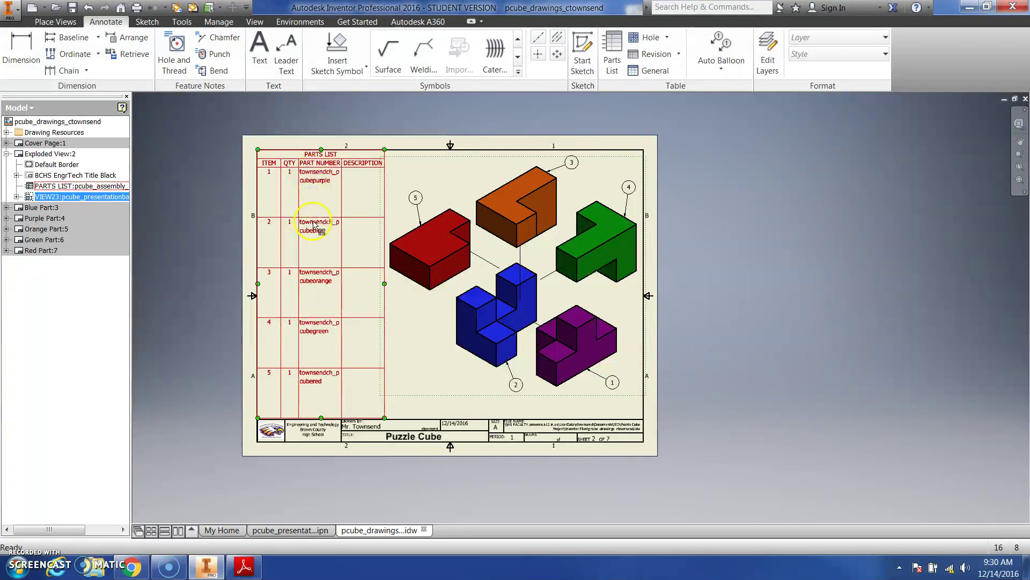
{"action": "key", "text": "Escape"}
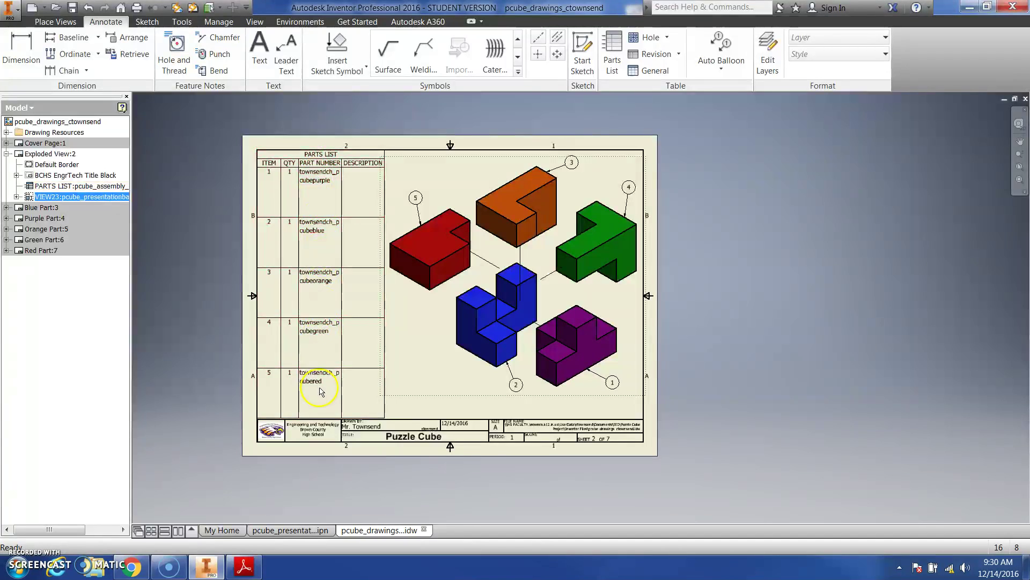
{"action": "left_click", "coordinate": [364, 175]}
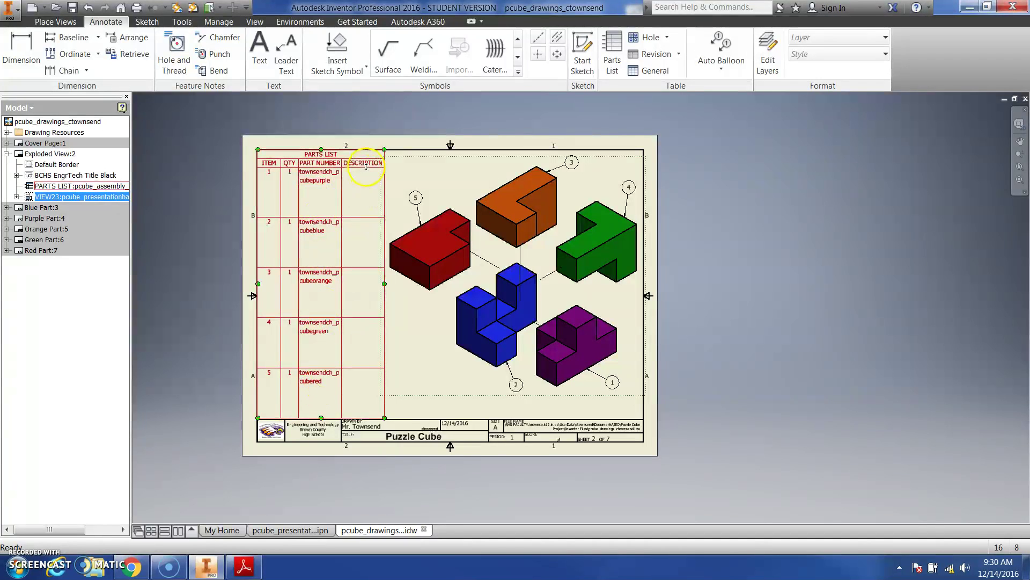
{"action": "double_click", "coordinate": [365, 166]}
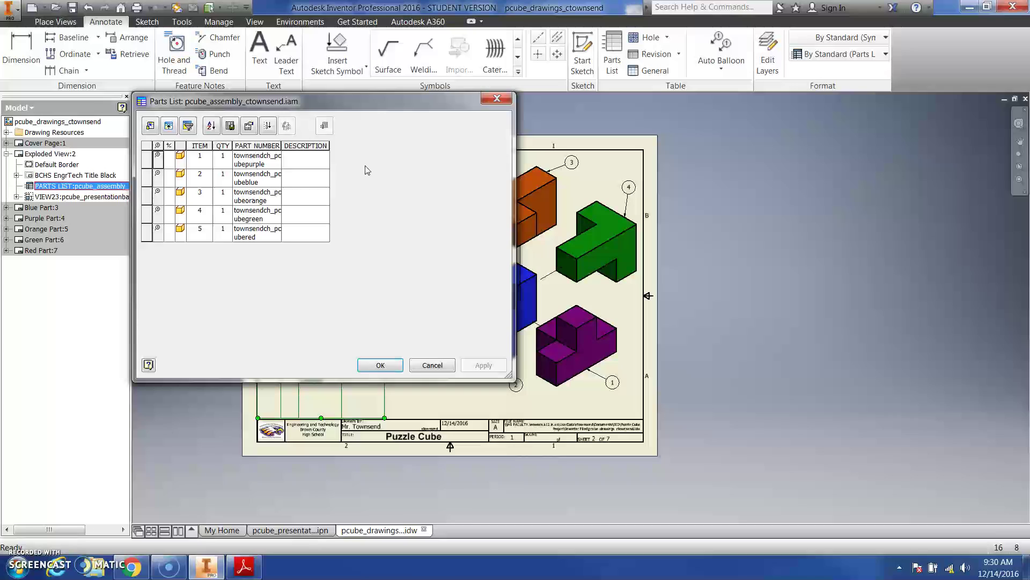
{"action": "left_click", "coordinate": [316, 162]}
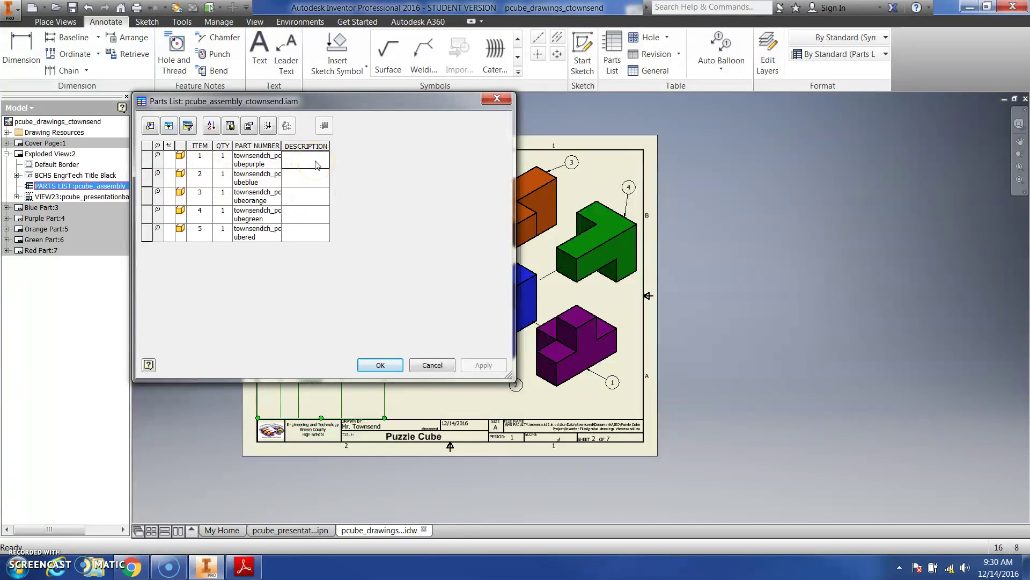
{"action": "type", "text": "Purple P"}
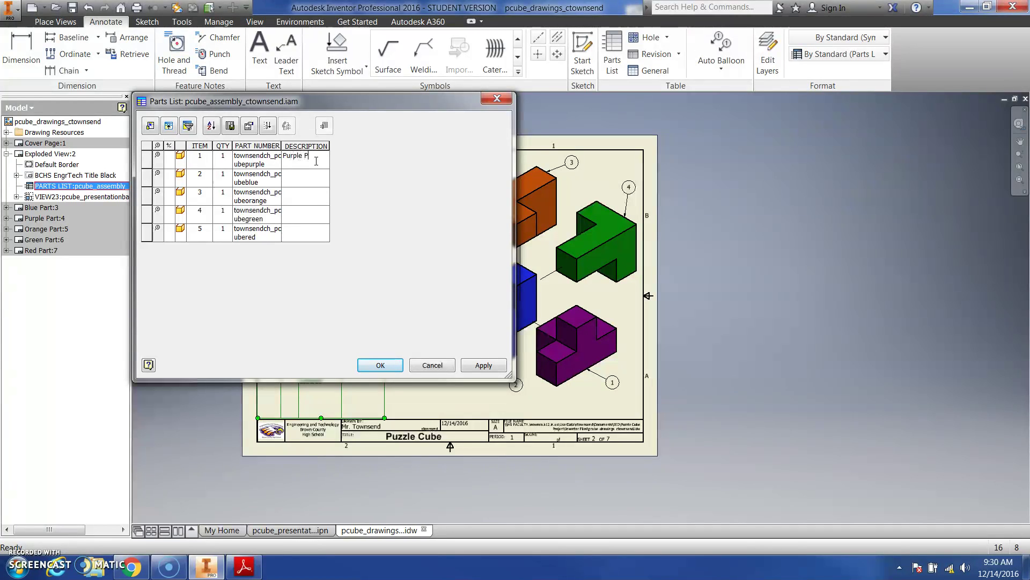
{"action": "type", "text": "art"}
{"action": "left_click", "coordinate": [316, 186]}
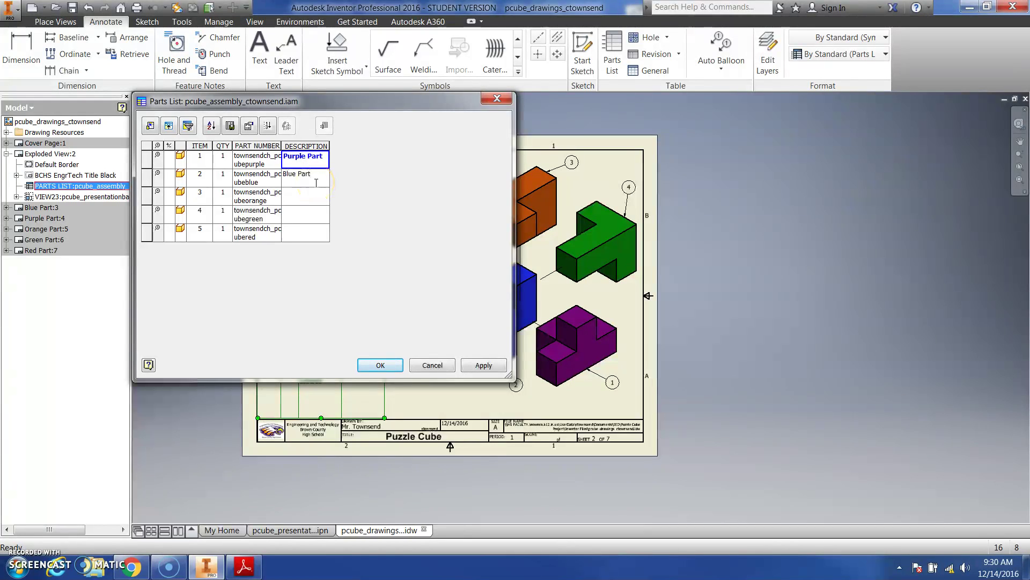
- Enter the descriptions "Orange Part", "Green Part" and "Red Part" for items 3 to 5 and apply them to the parts list
{"action": "left_click", "coordinate": [307, 207]}
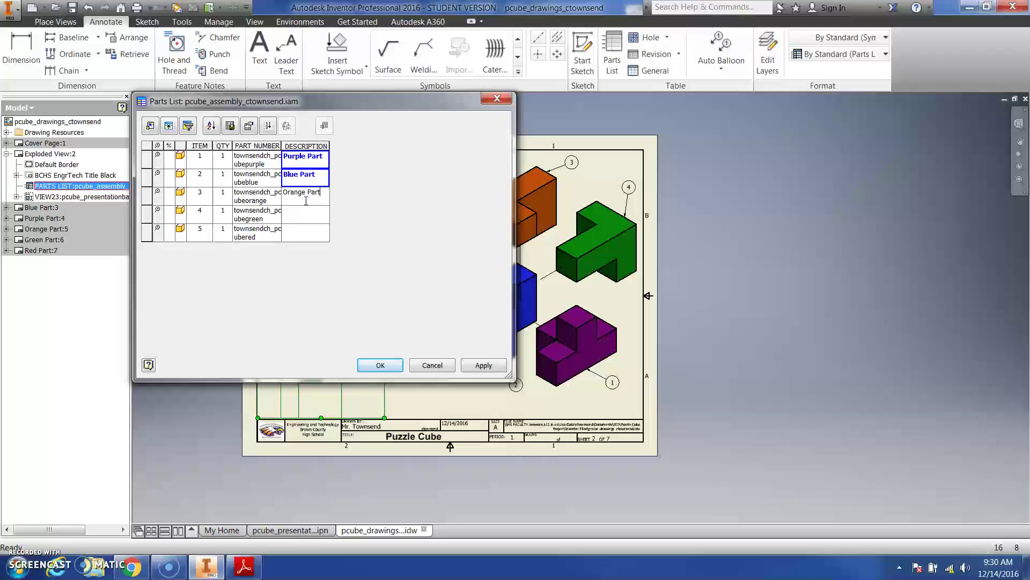
{"action": "left_click", "coordinate": [304, 223]}
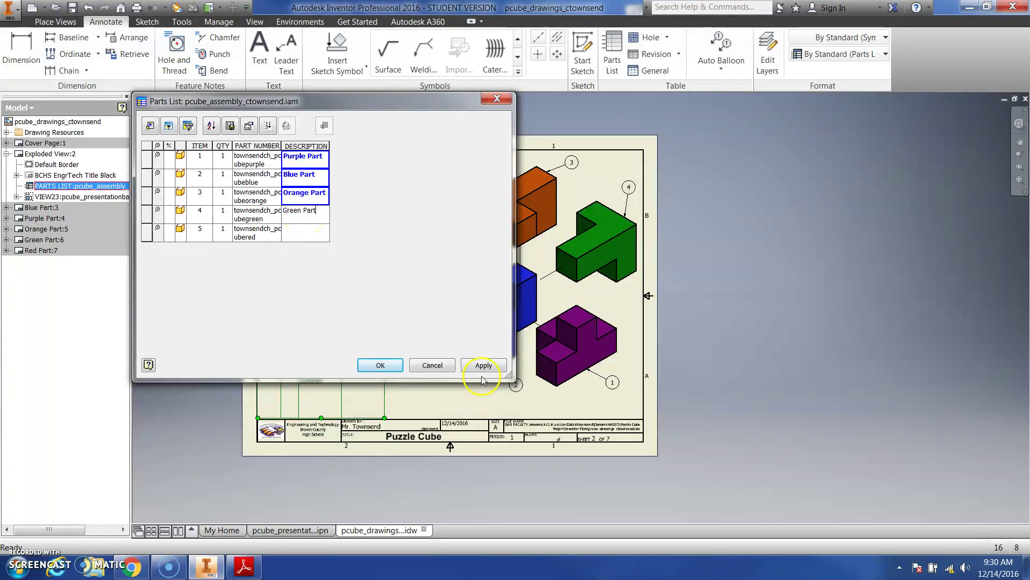
{"action": "left_click", "coordinate": [300, 230]}
{"action": "type", "text": "Red Part"}
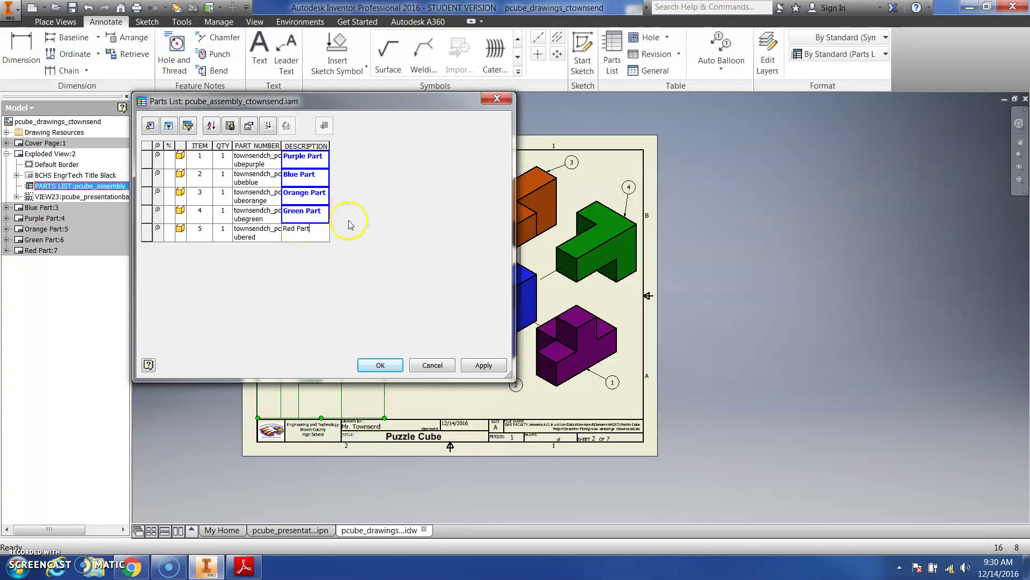
{"action": "left_click", "coordinate": [483, 365]}
{"action": "left_click", "coordinate": [380, 365]}
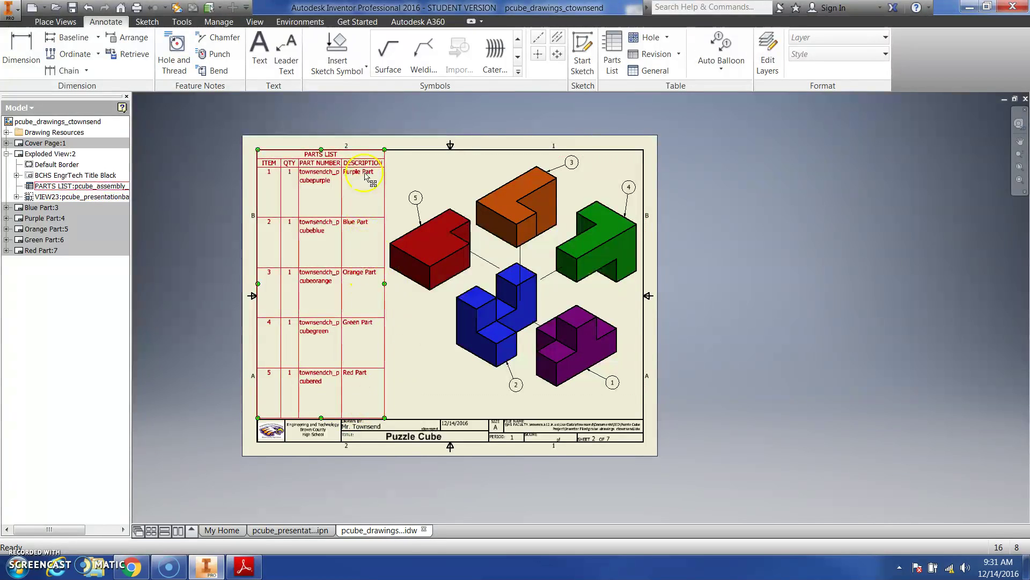
{"action": "left_click", "coordinate": [272, 345]}
{"action": "key", "text": "Escape"}
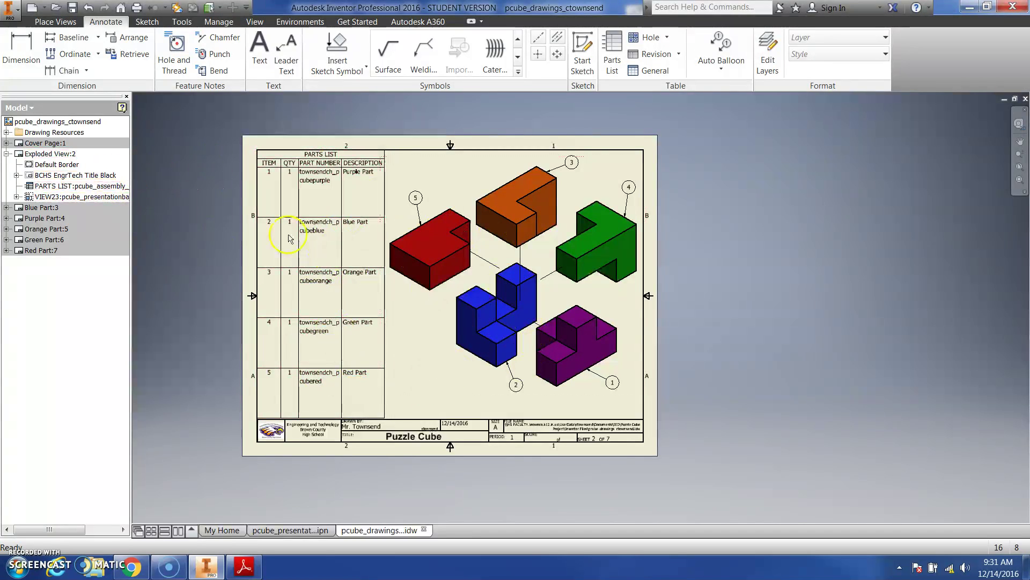
- Collapse the Exploded View sheet's entries and save the drawing together with its dependent presentation file
{"action": "left_click", "coordinate": [7, 155]}
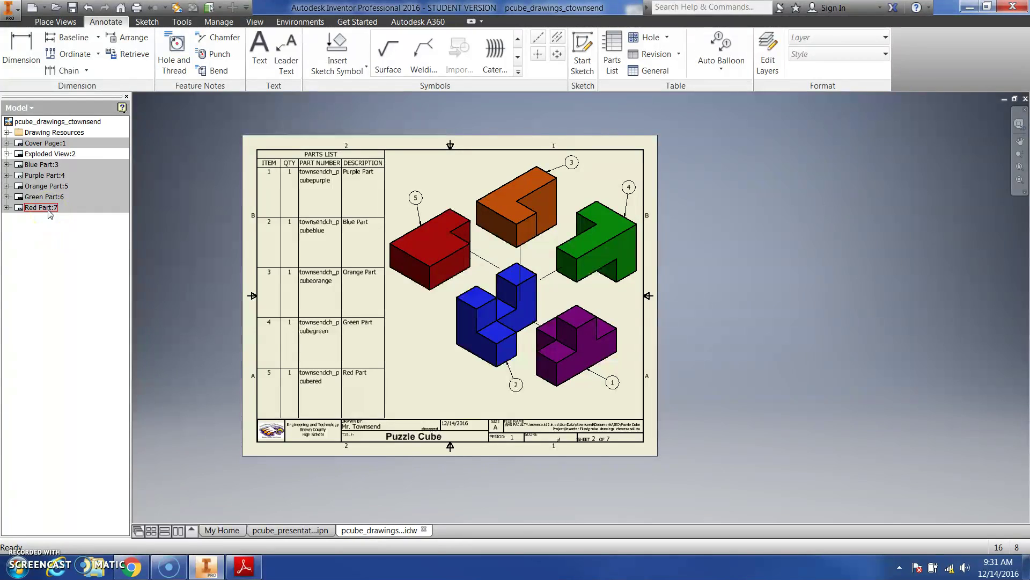
{"action": "left_click", "coordinate": [8, 9]}
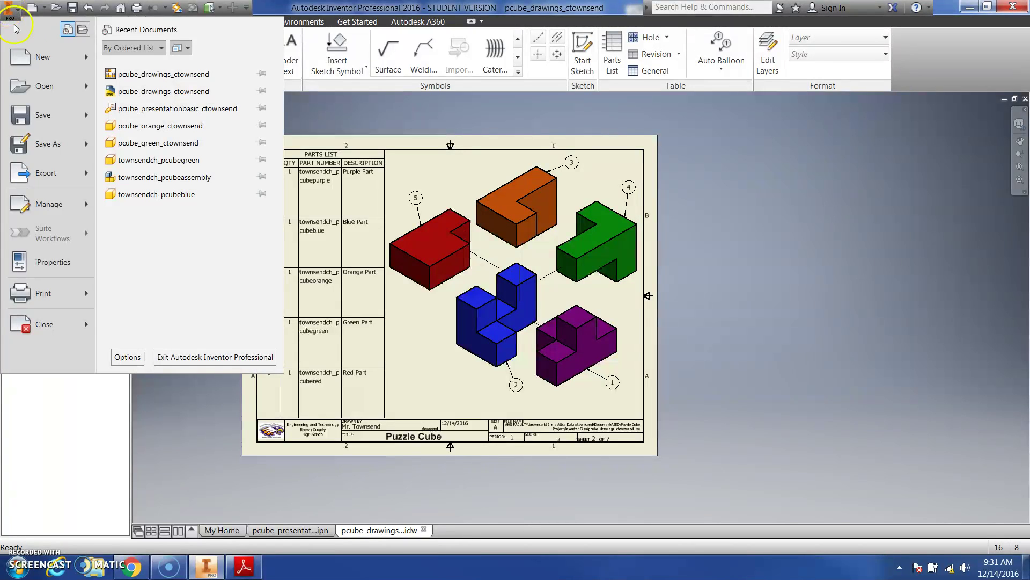
{"action": "left_click", "coordinate": [24, 112]}
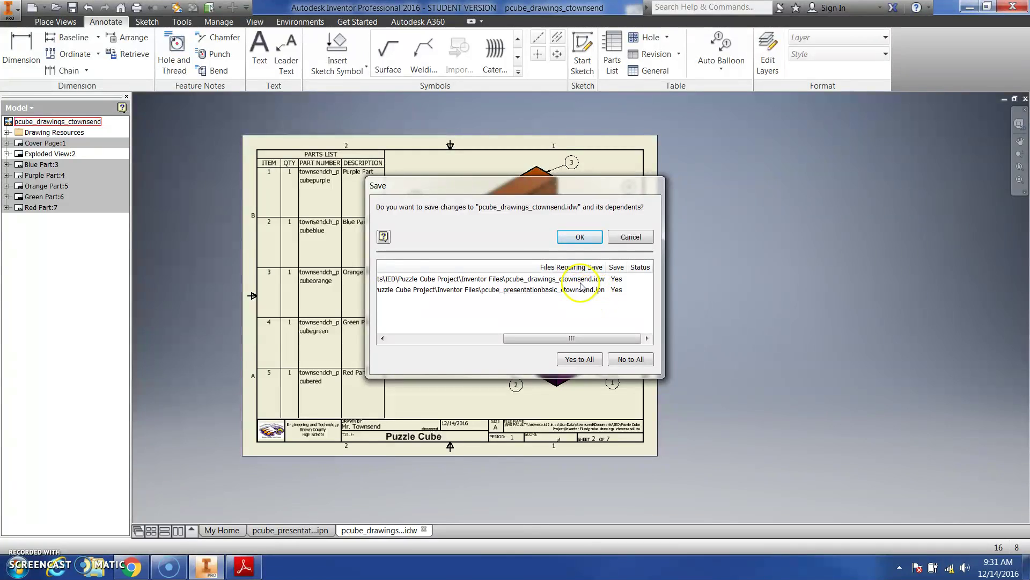
{"action": "left_click", "coordinate": [590, 363]}
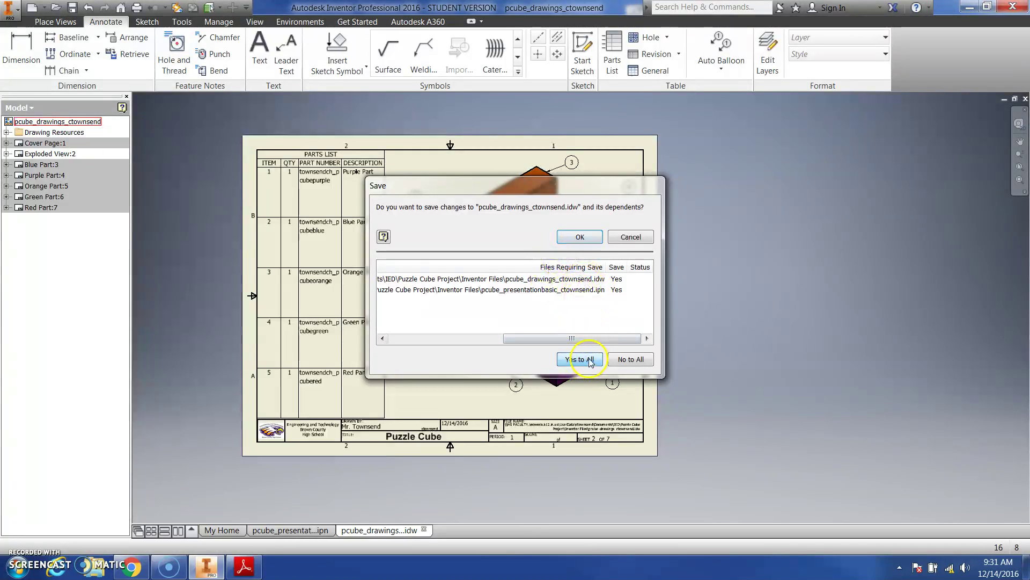
{"action": "left_click", "coordinate": [585, 241]}
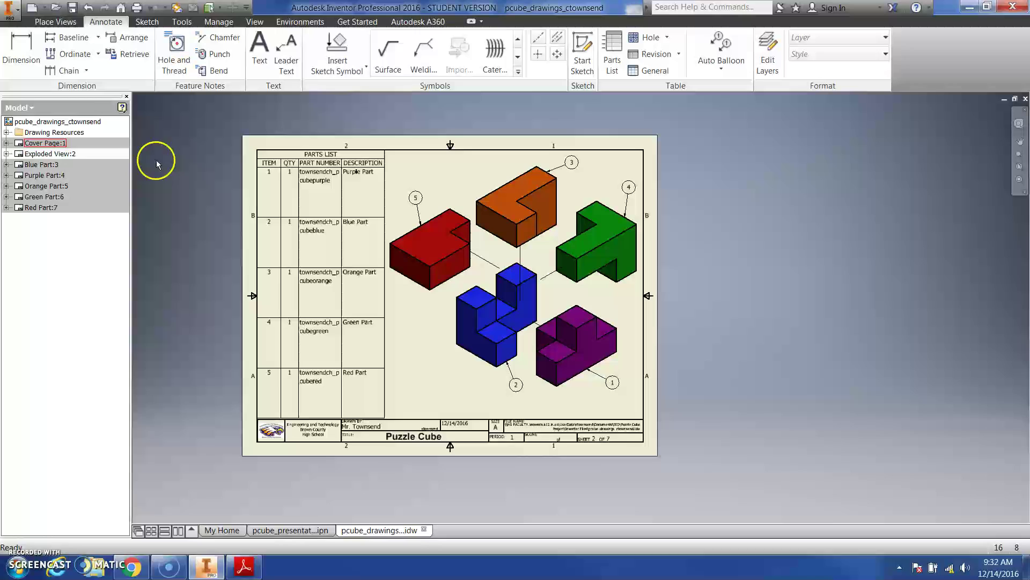
- Activate the Cover Page sheet and export all sheets of the drawing as a PDF at 400 DPI, replacing the existing PDF
{"action": "double_click", "coordinate": [45, 144]}
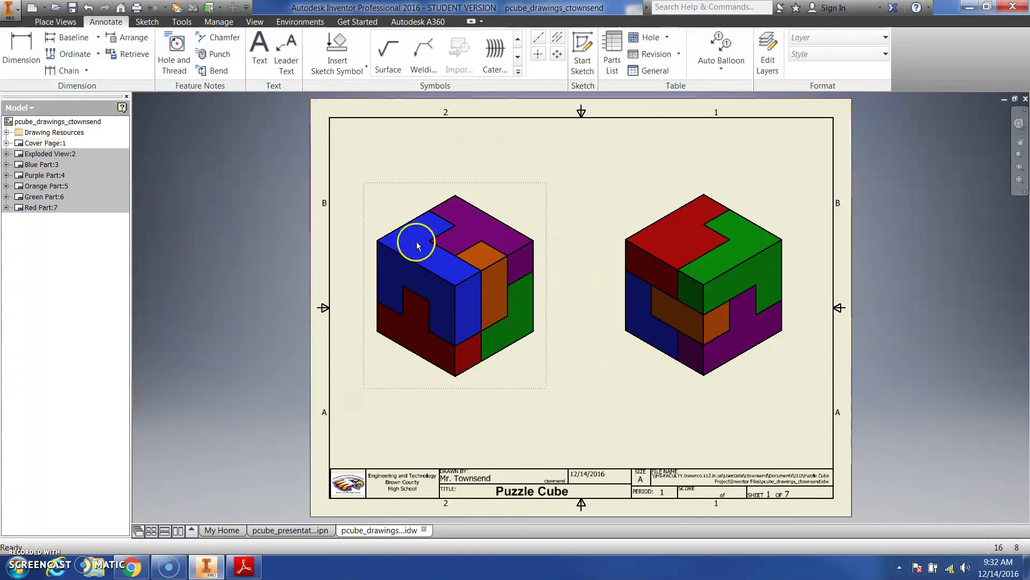
{"action": "left_click", "coordinate": [9, 9]}
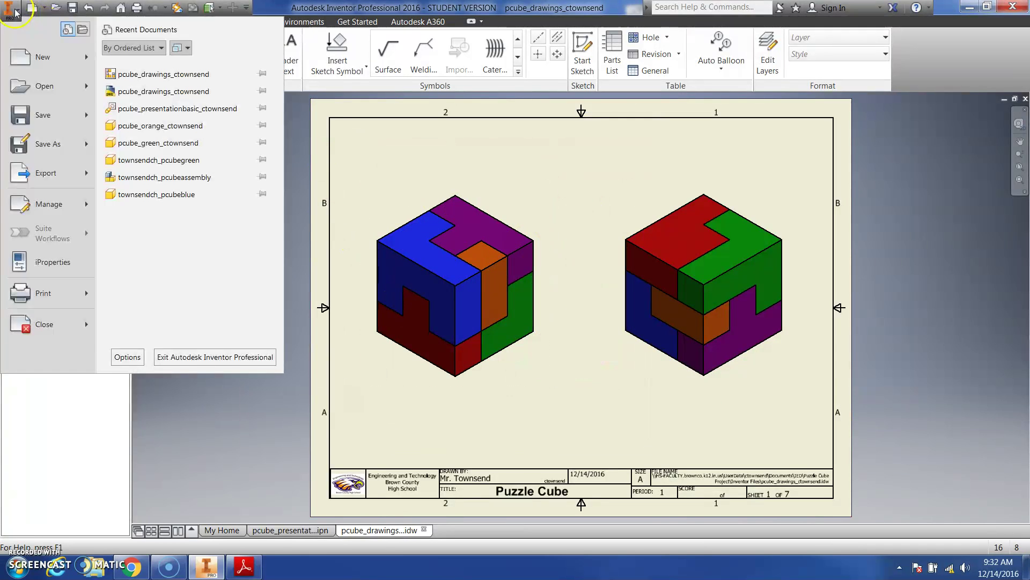
{"action": "mouse_move", "coordinate": [43, 177]}
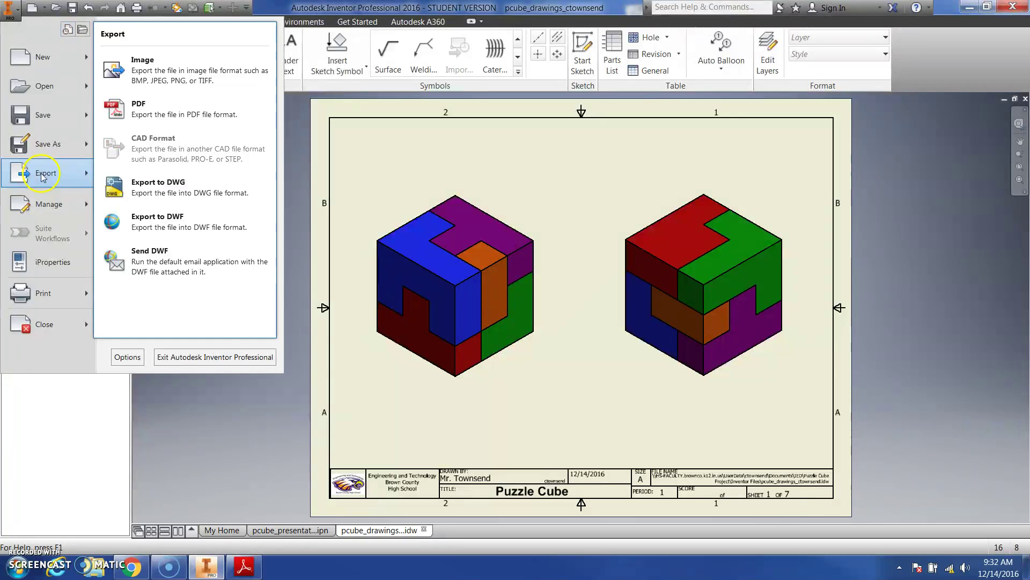
{"action": "left_click", "coordinate": [148, 114]}
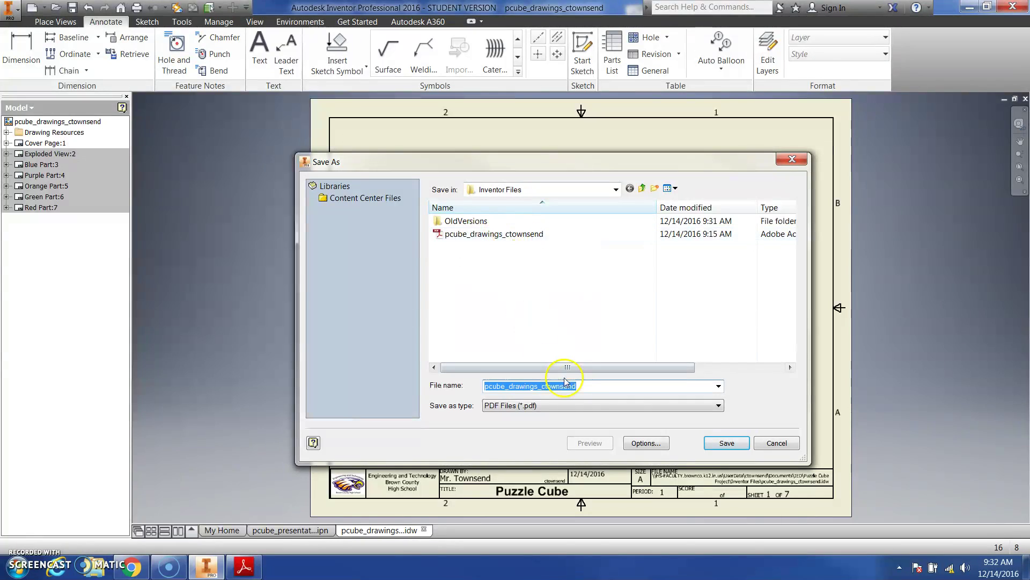
{"action": "left_click", "coordinate": [646, 443]}
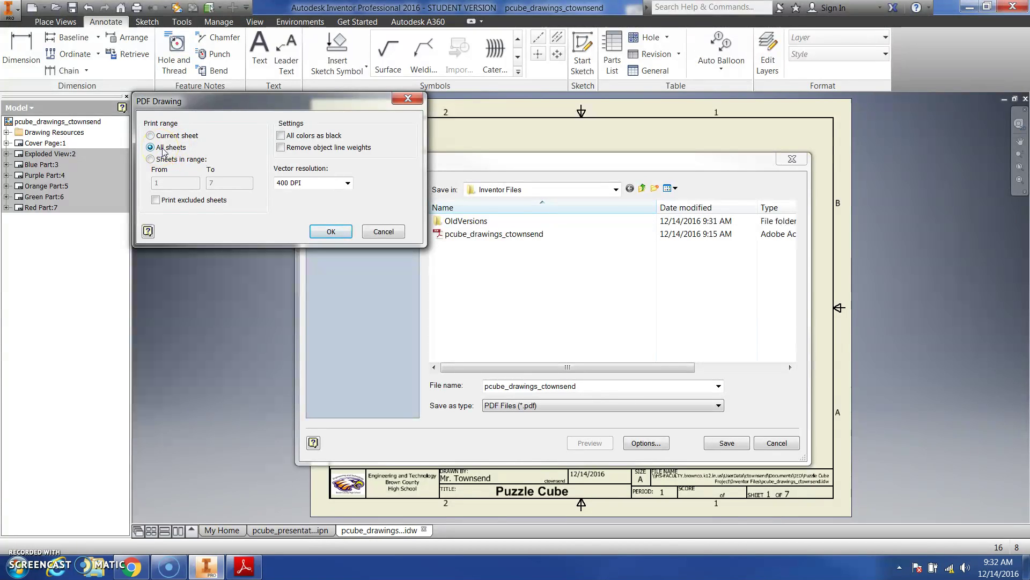
{"action": "left_click_drag", "start_coordinate": [202, 100], "coordinate": [220, 157]}
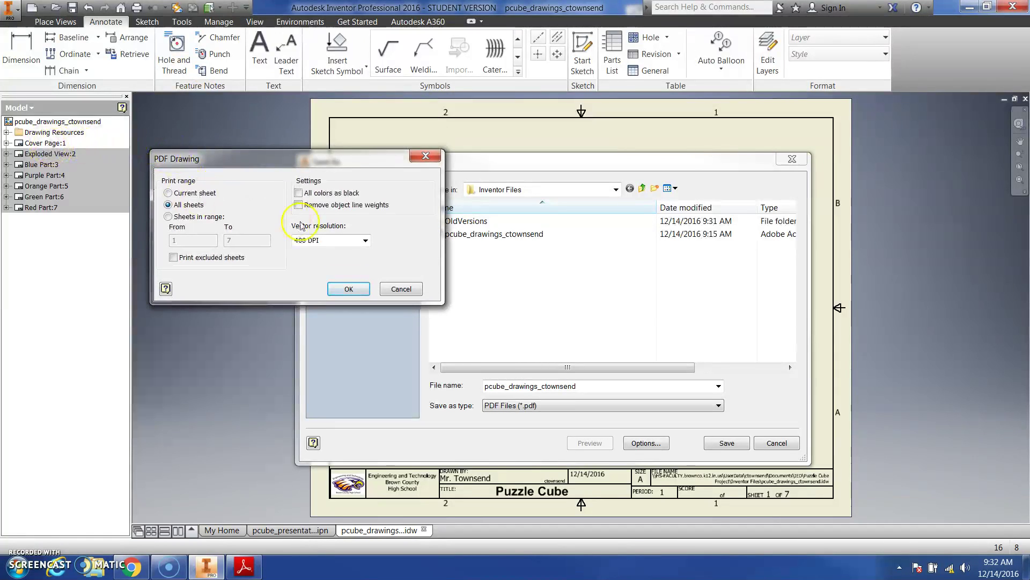
{"action": "left_click_drag", "start_coordinate": [272, 168], "coordinate": [265, 155]}
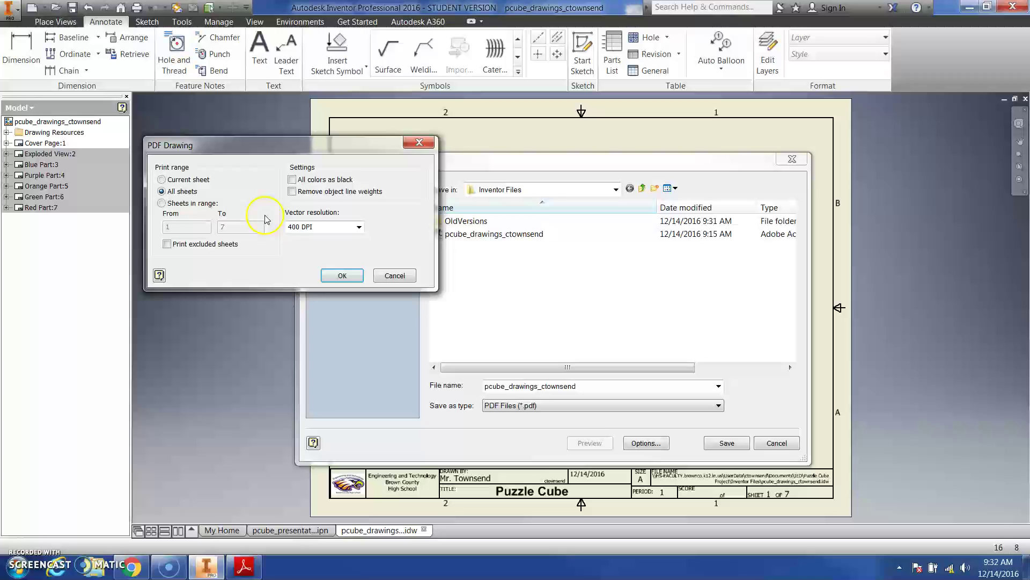
{"action": "left_click", "coordinate": [342, 276]}
{"action": "left_click", "coordinate": [727, 443]}
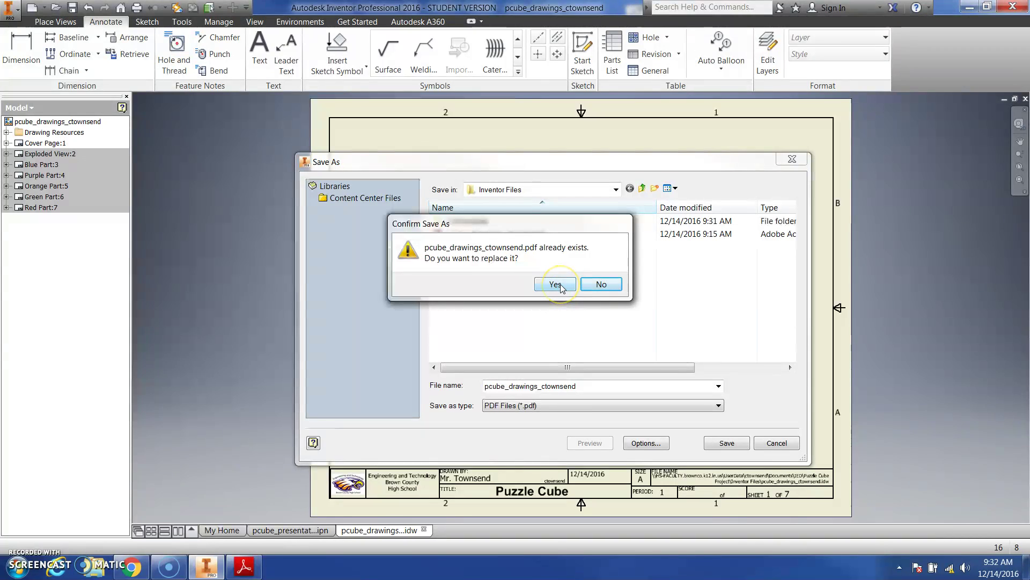
{"action": "left_click", "coordinate": [561, 286]}
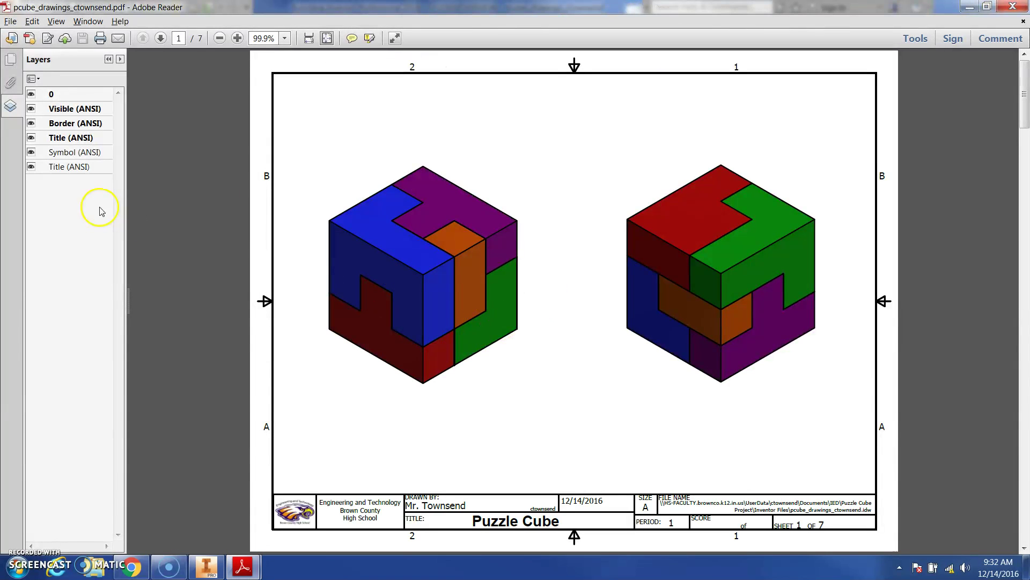
- Check every page of the exported PDF in Adobe Reader from the cover to the red part, return to the first page and close it
{"action": "left_click", "coordinate": [1026, 548]}
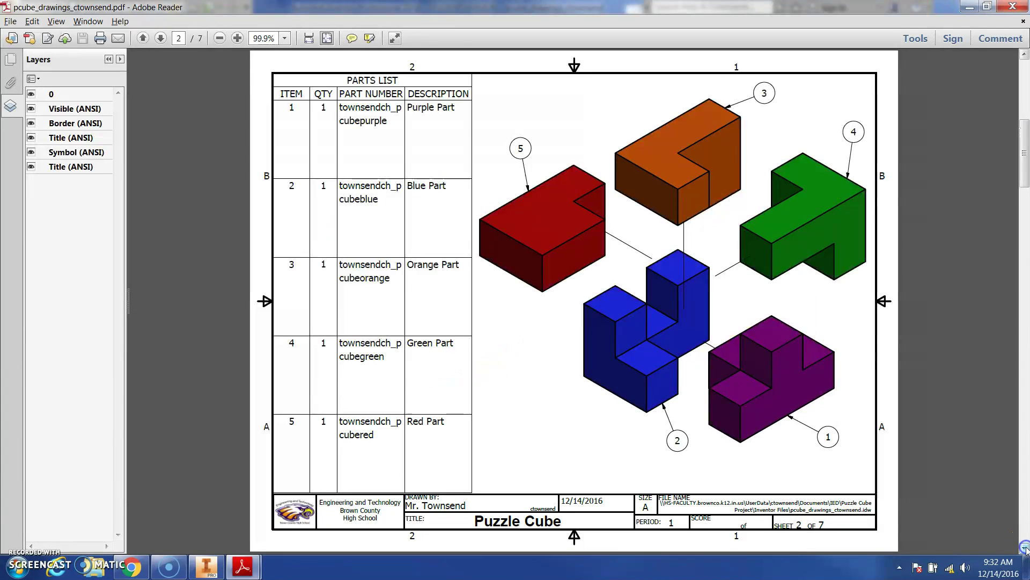
{"action": "left_click", "coordinate": [1026, 547]}
{"action": "left_click", "coordinate": [1025, 548]}
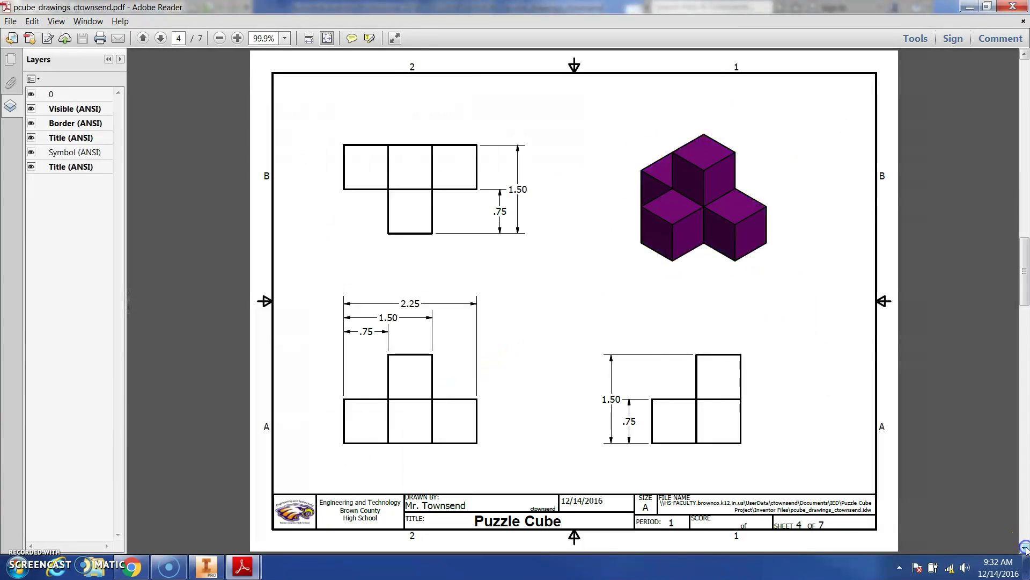
{"action": "left_click", "coordinate": [1025, 548]}
{"action": "left_click", "coordinate": [1025, 548]}
{"action": "left_click", "coordinate": [1025, 548]}
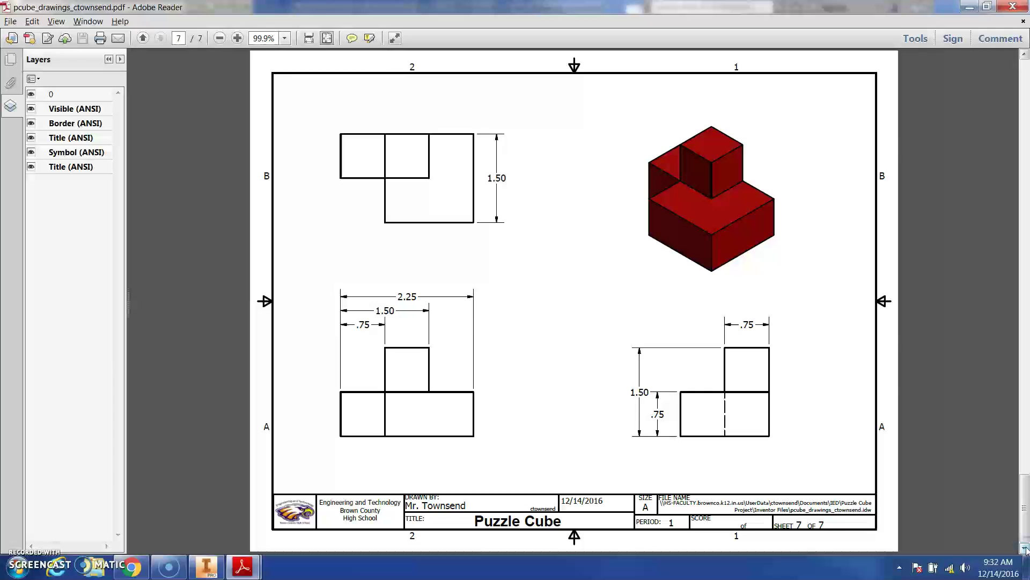
{"action": "left_click_drag", "start_coordinate": [1025, 513], "coordinate": [1026, 76]}
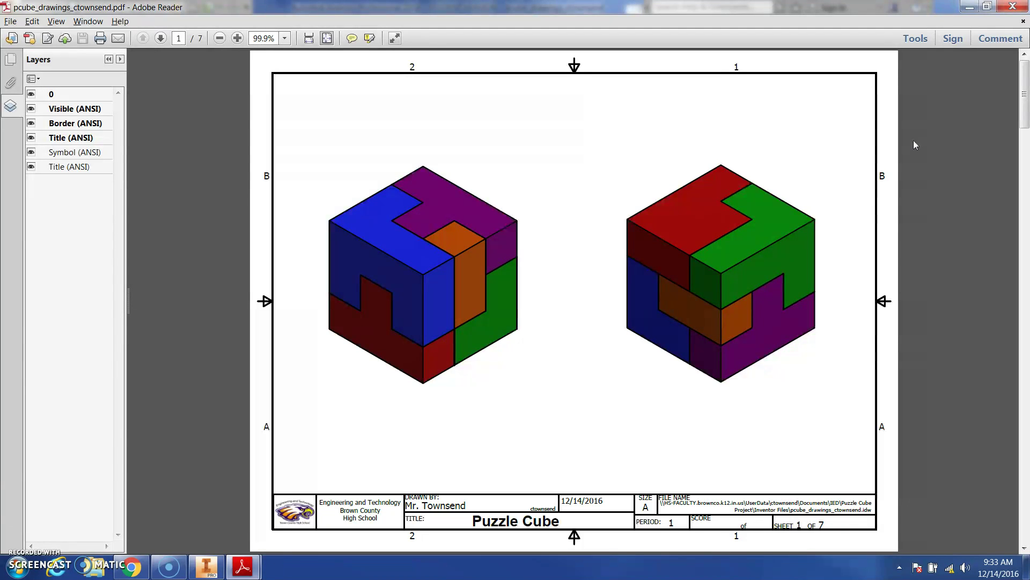
{"action": "left_click", "coordinate": [1013, 6]}
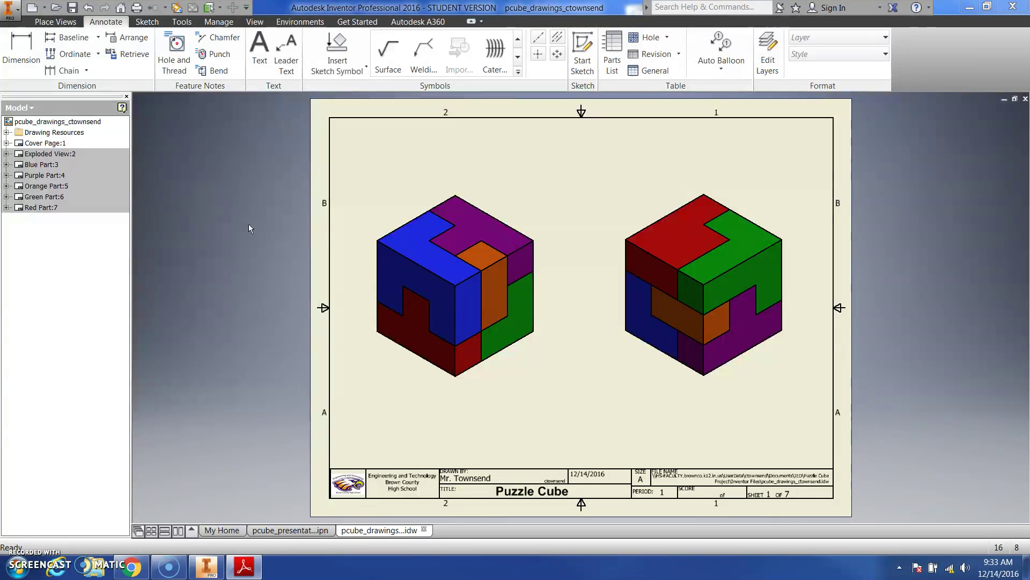
- Switch to the scanned hand-drawn isometric sketch in Adobe Reader and view its print settings without printing
{"action": "key", "text": "alt+Tab"}
{"action": "key", "text": "ctrl+p"}
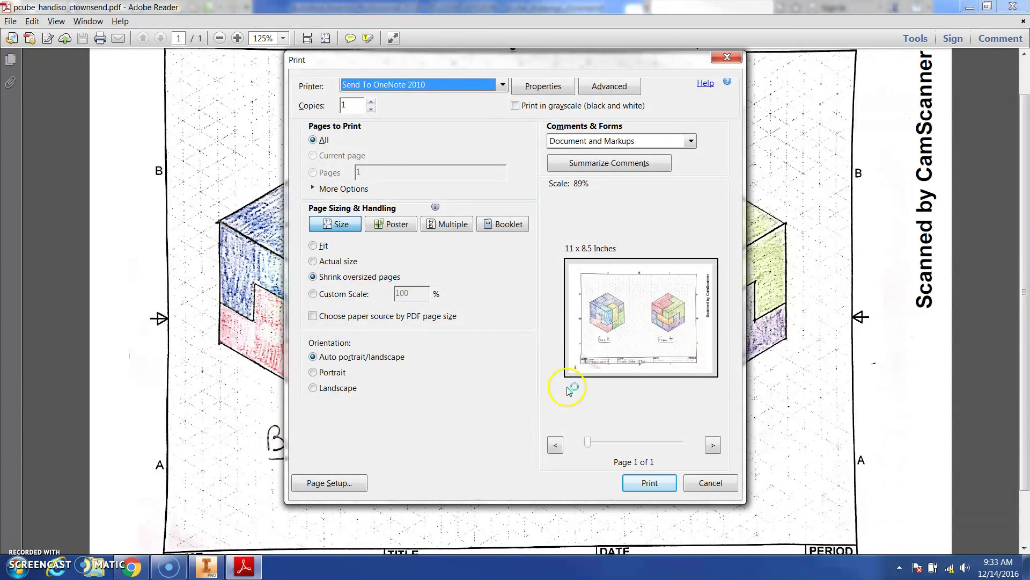
{"action": "left_click", "coordinate": [709, 483]}
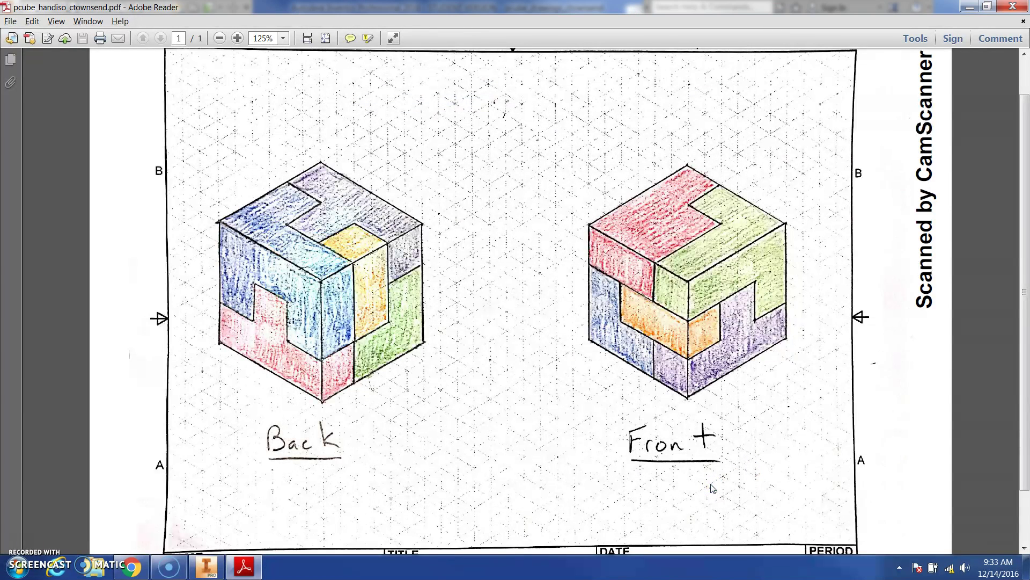